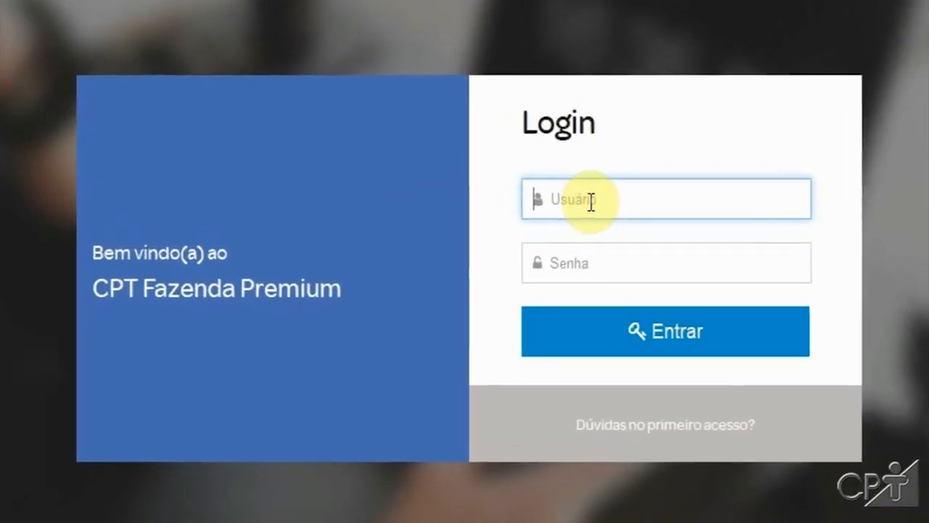
Step: Log in with the username admin and the account password
left_click(543, 218)
type("admin")
key("Tab")
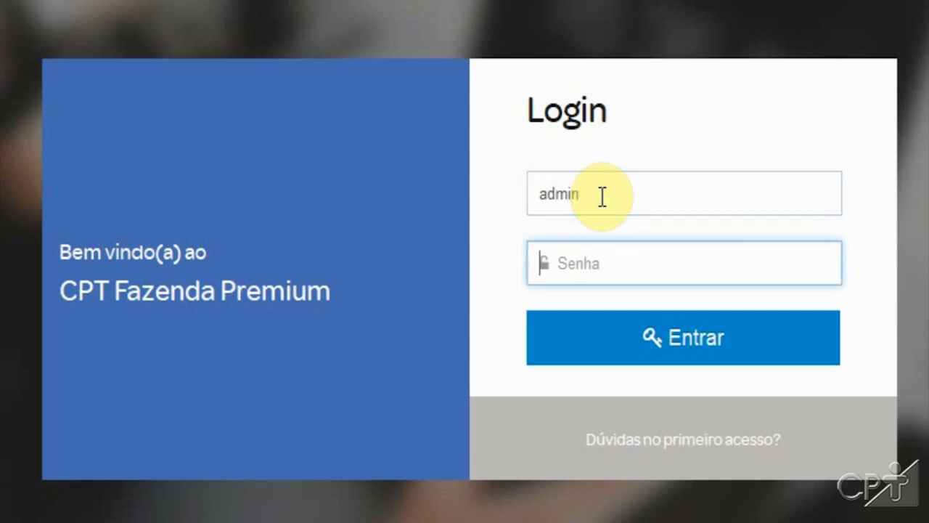
type("admin")
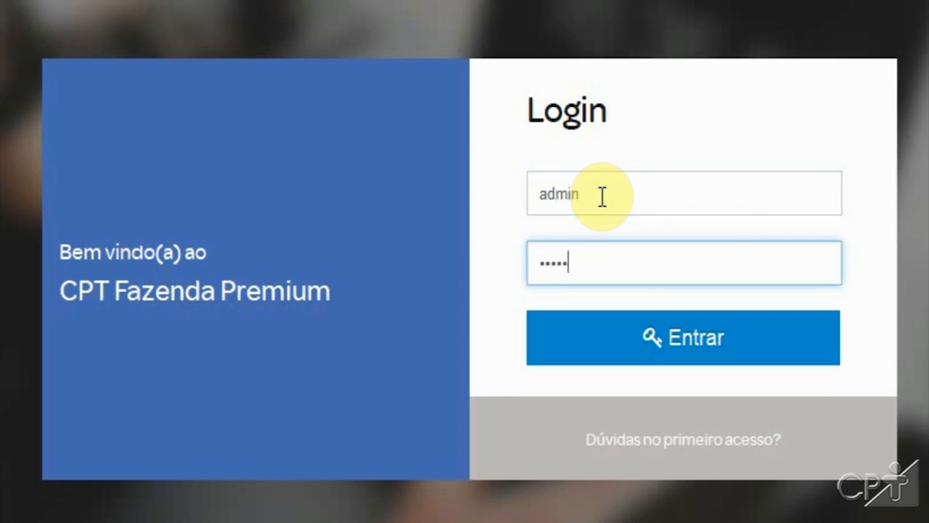
left_click(694, 344)
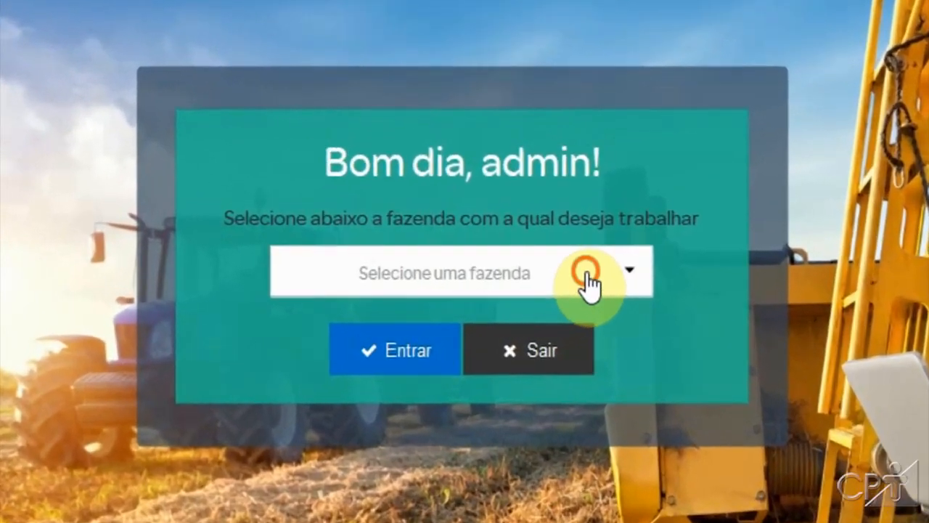
Step: Select Fazenda CPT as the farm to work with and enter the system
left_click(345, 272)
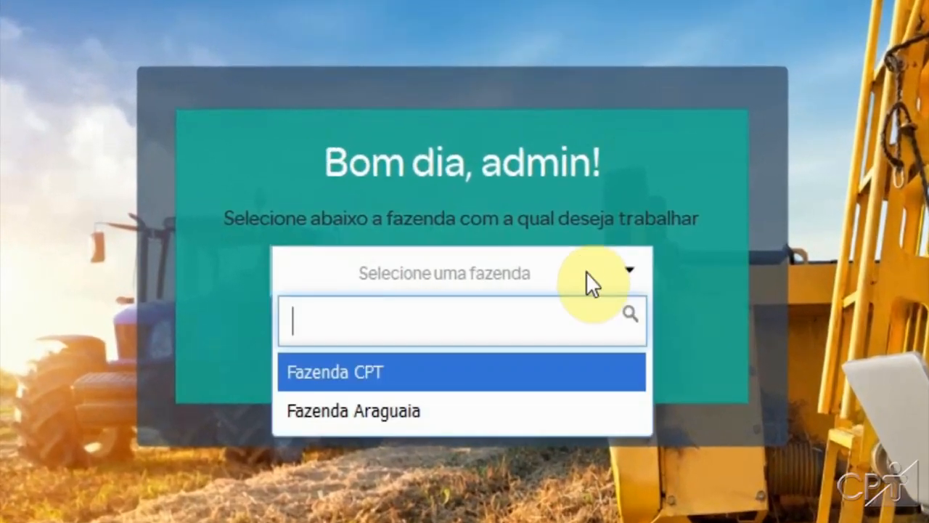
left_click(310, 376)
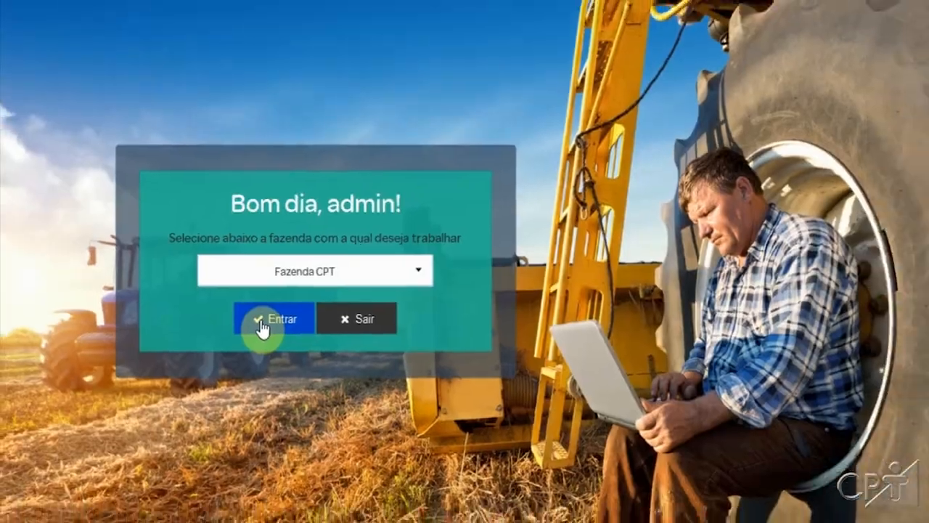
left_click(263, 321)
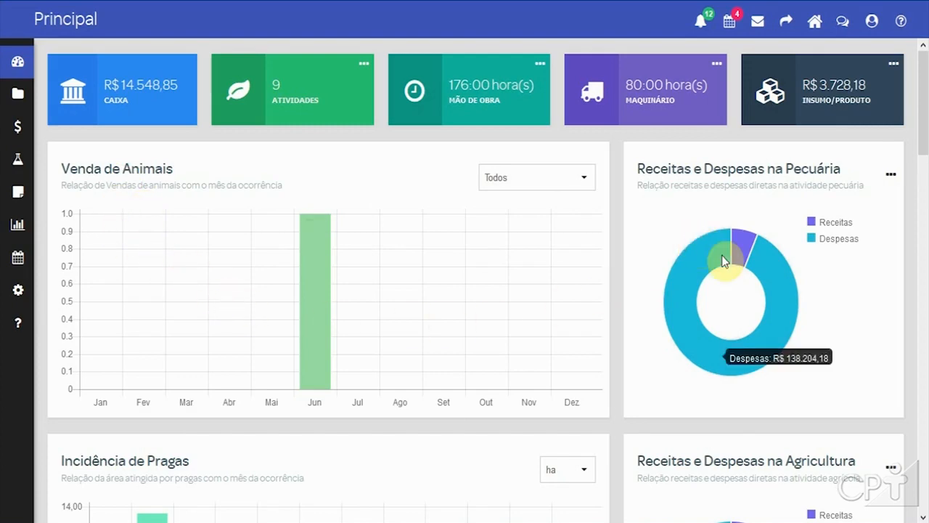
Step: Scroll through the dashboard's charts, crop and livestock quotes, currency rates and SELIC panels
scroll(528, 328, "down", 3)
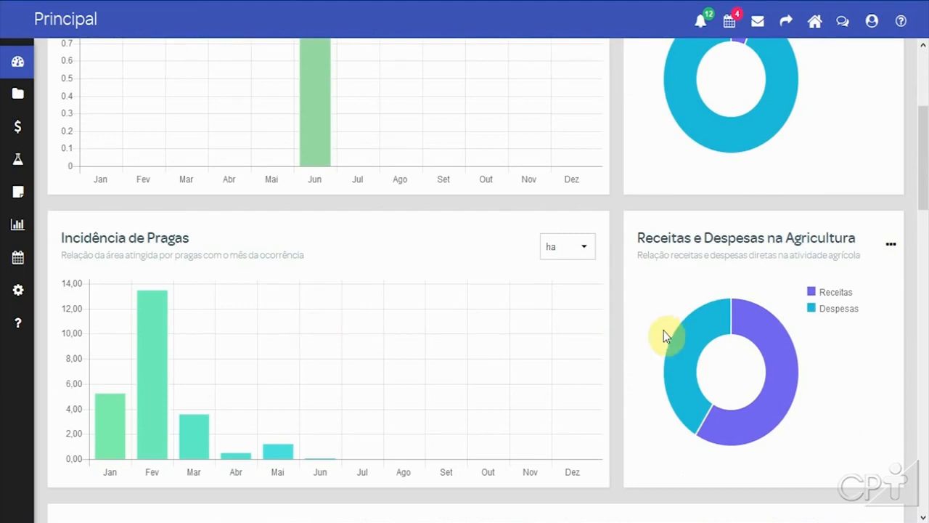
scroll(663, 331, "down", 5)
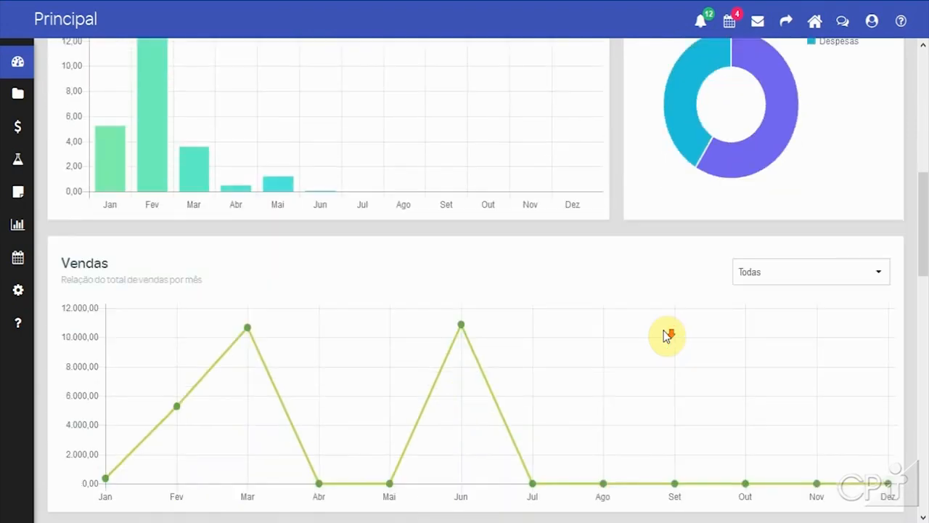
scroll(663, 330, "down", 1)
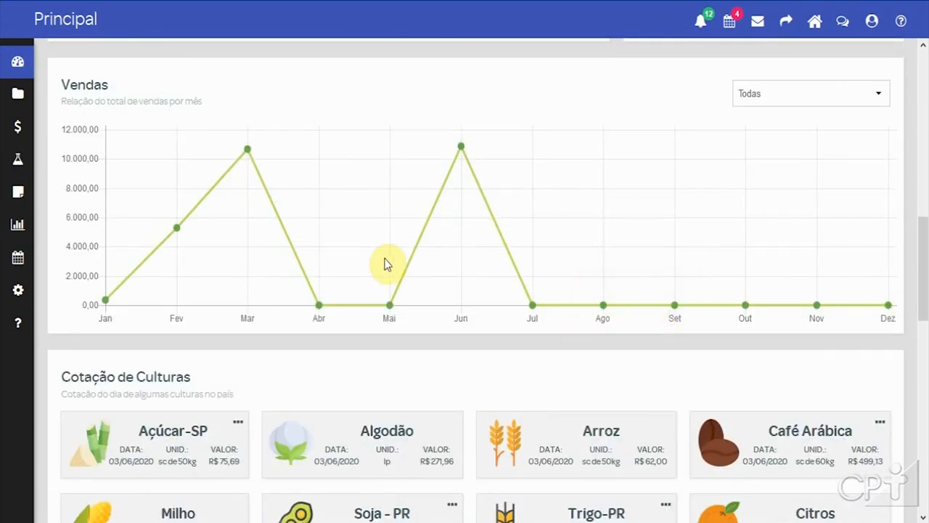
scroll(422, 271, "down", 2)
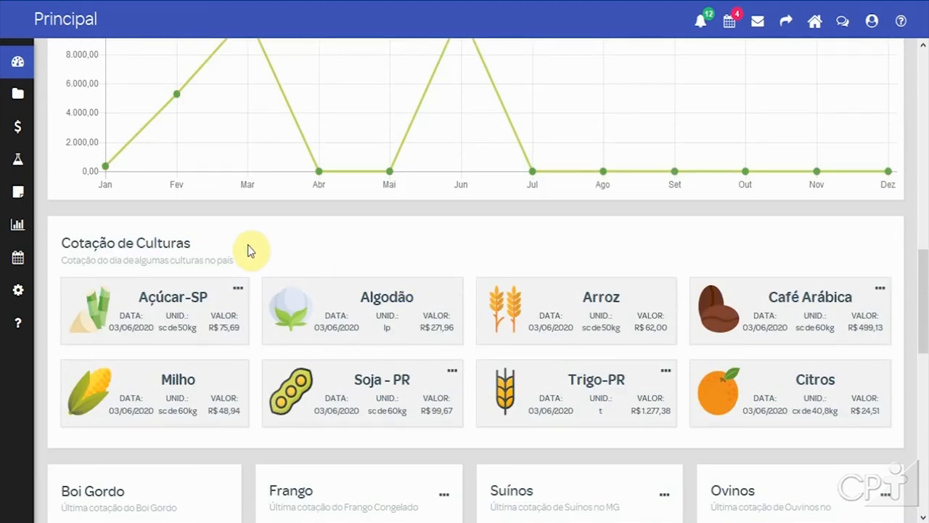
scroll(397, 265, "down", 4)
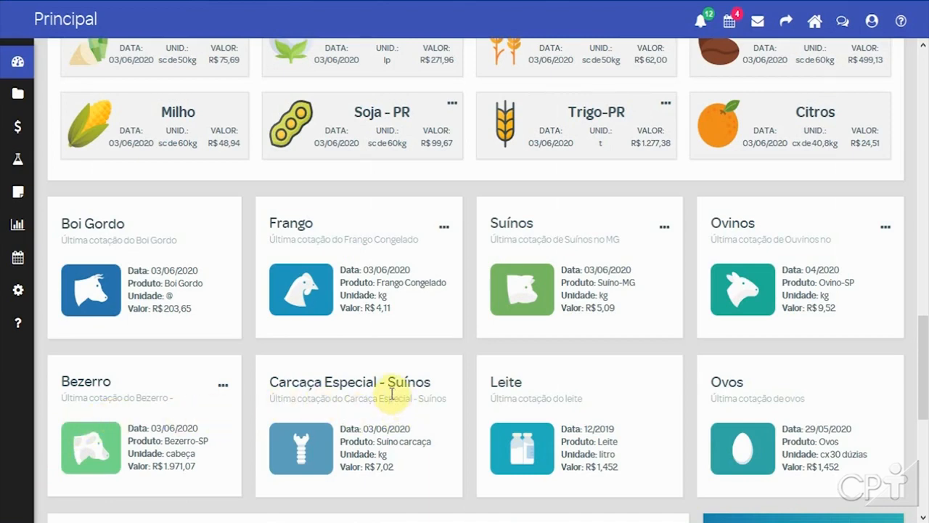
scroll(414, 394, "down", 2)
scroll(416, 393, "down", 1)
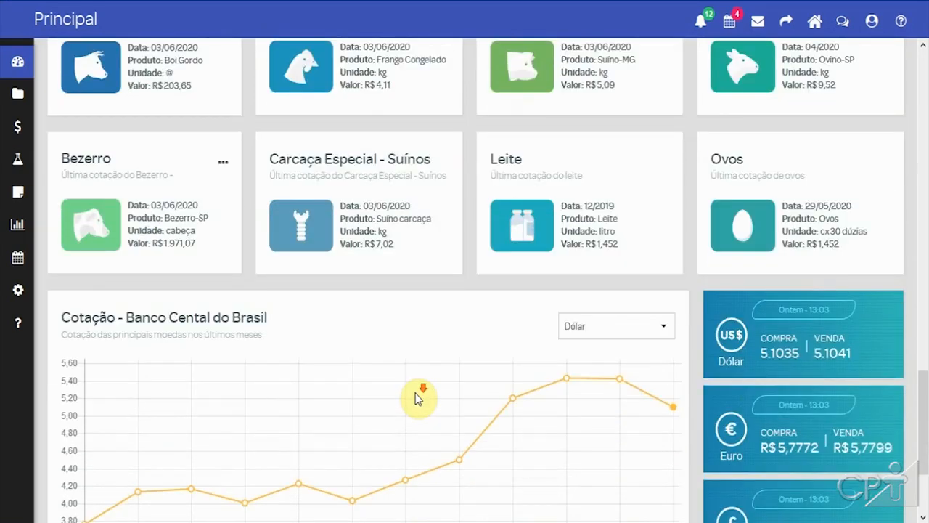
scroll(415, 393, "down", 1)
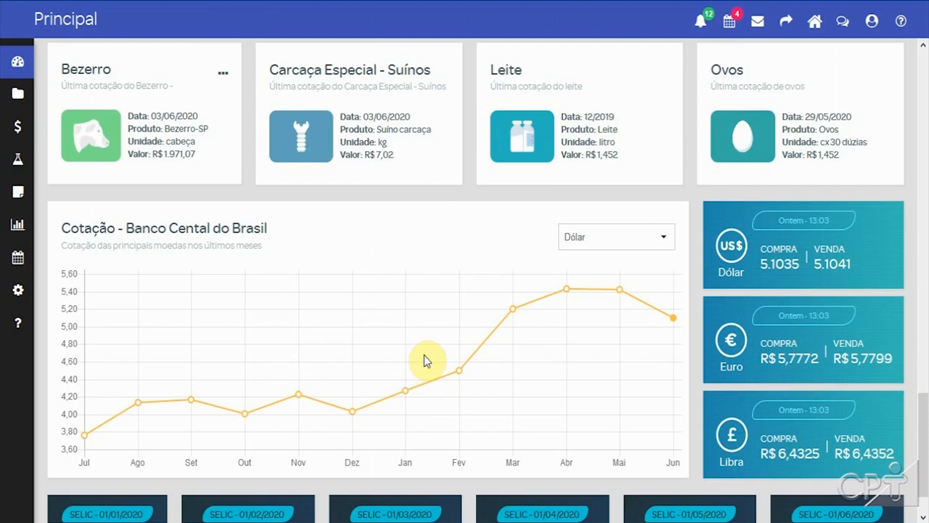
scroll(424, 355, "down", 1)
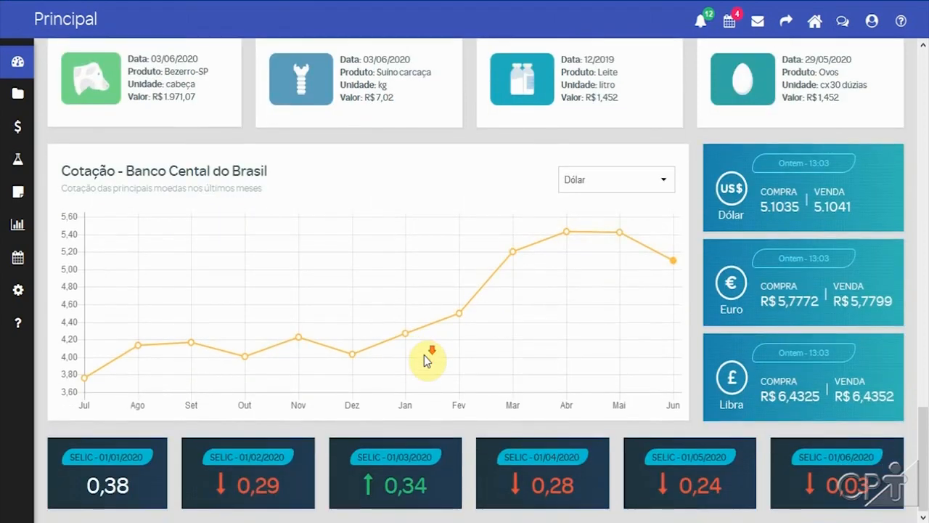
scroll(228, 348, "up", 2)
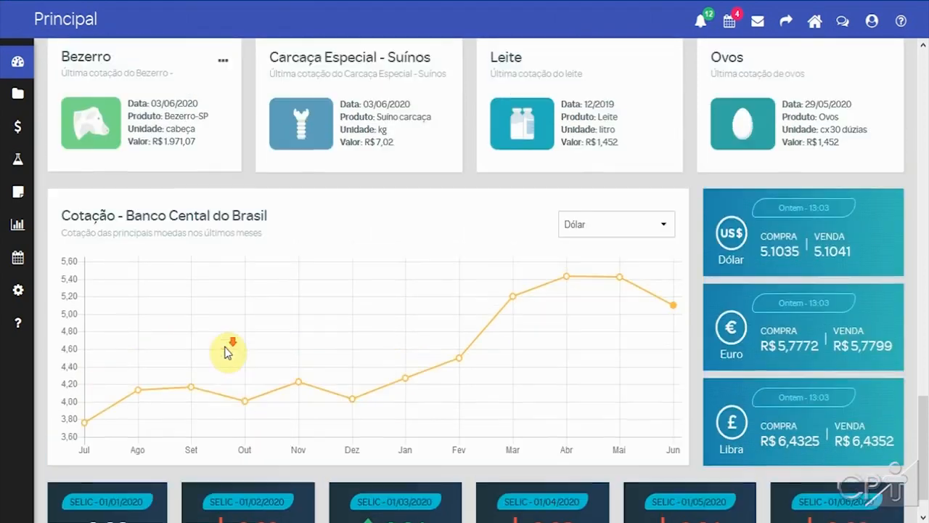
scroll(225, 346, "up", 15)
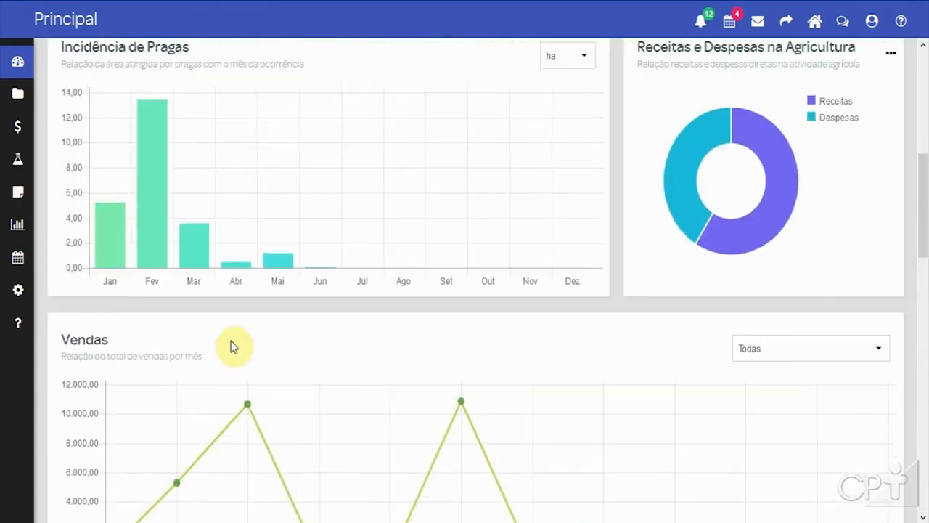
scroll(235, 342, "up", 1)
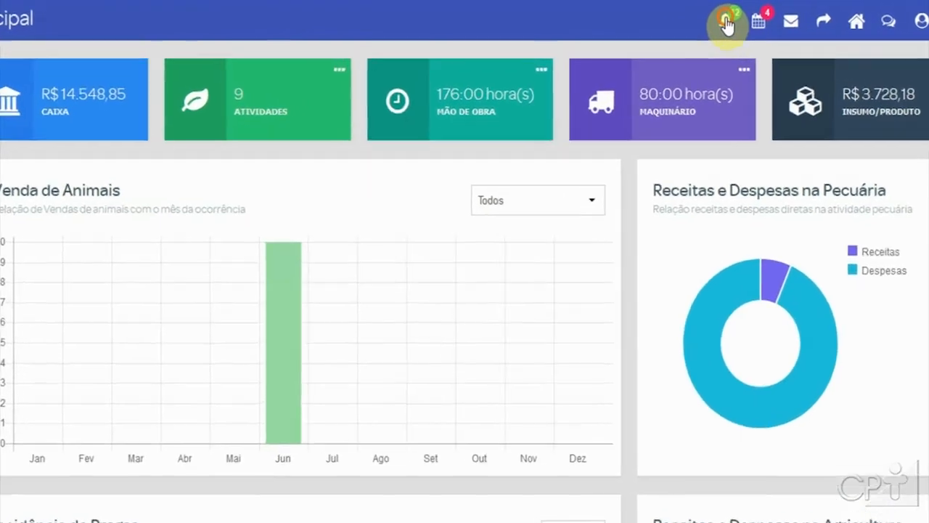
Step: Review the notification warnings list and the agenda events list
left_click(701, 24)
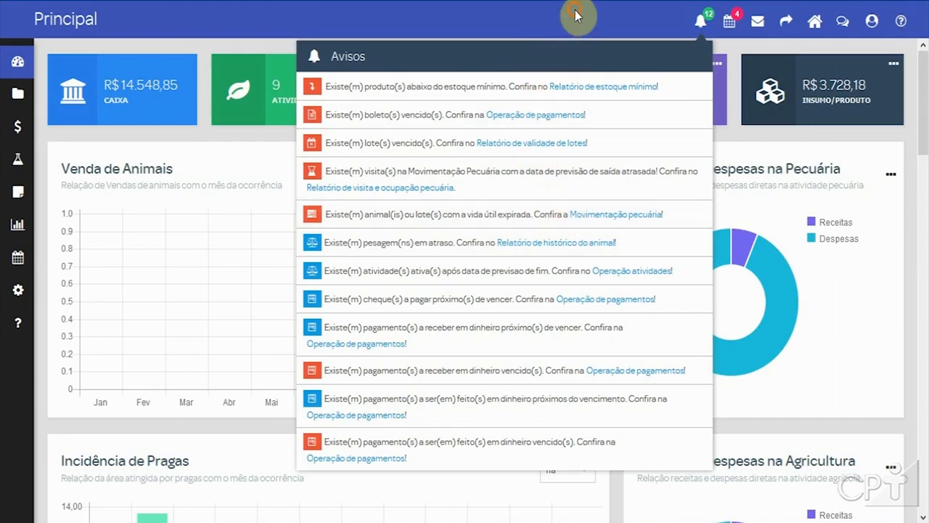
left_click(619, 20)
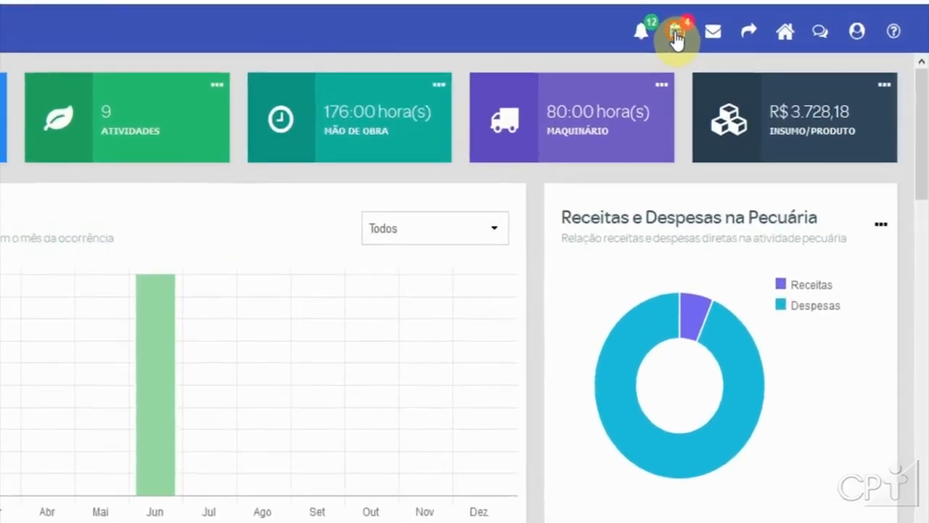
left_click(676, 33)
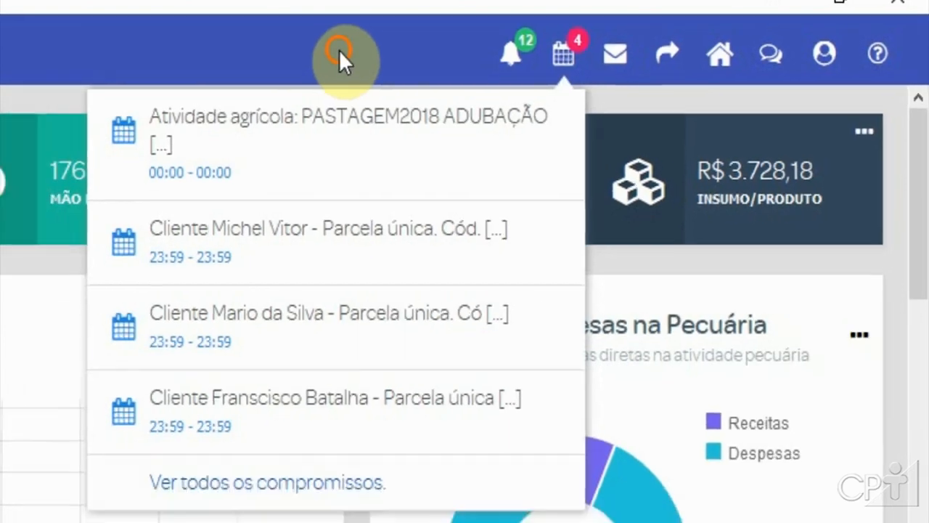
left_click(340, 51)
Step: Open the Reprodução page from the Operação menu
mouse_move(18, 126)
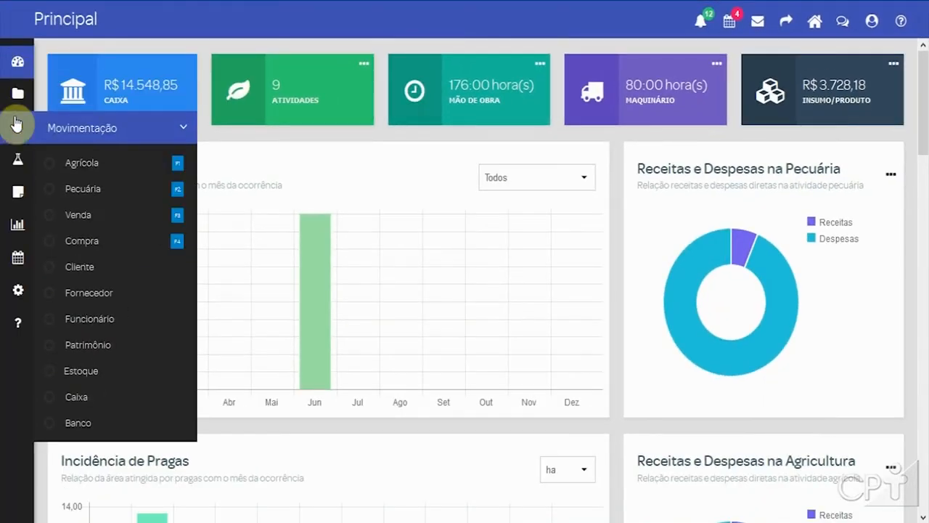
mouse_move(18, 196)
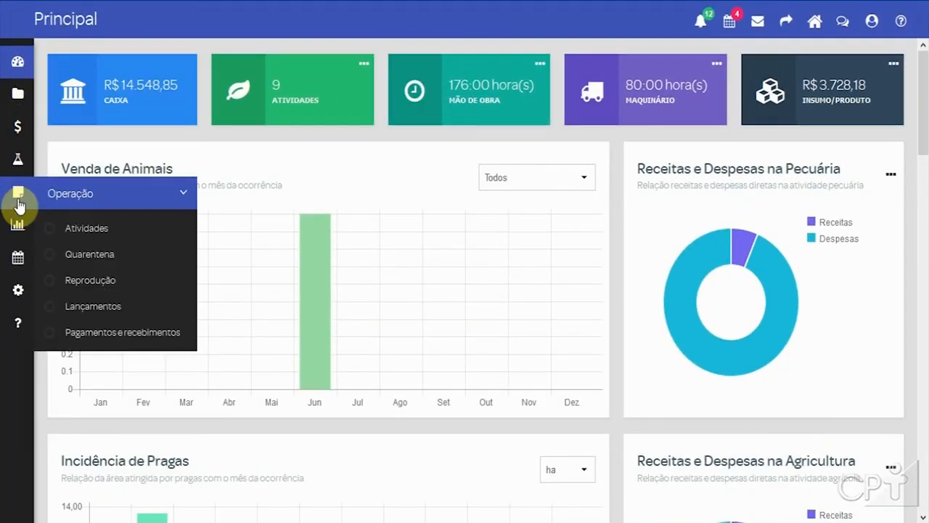
left_click(121, 281)
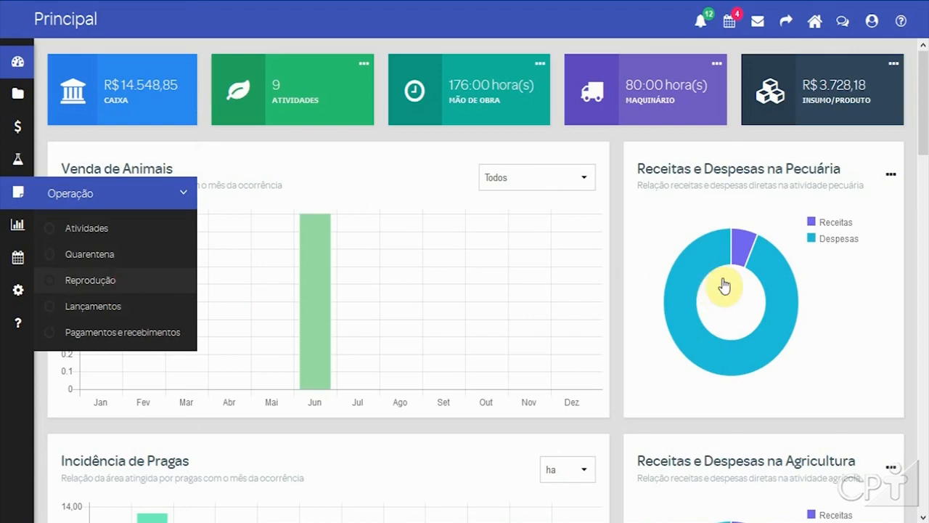
scroll(608, 265, "down", 1)
scroll(609, 265, "up", 1)
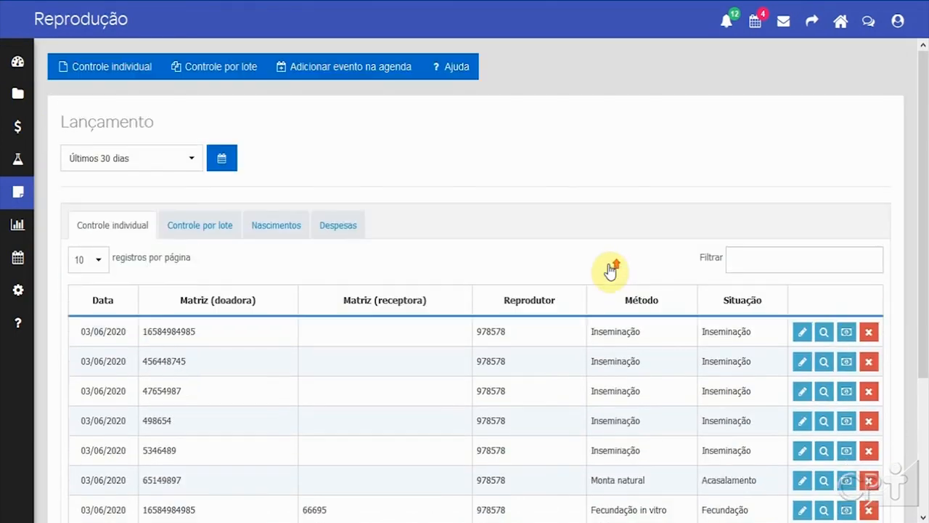
Step: Open the individual reproduction control form, view its type options, and close it
left_click(108, 67)
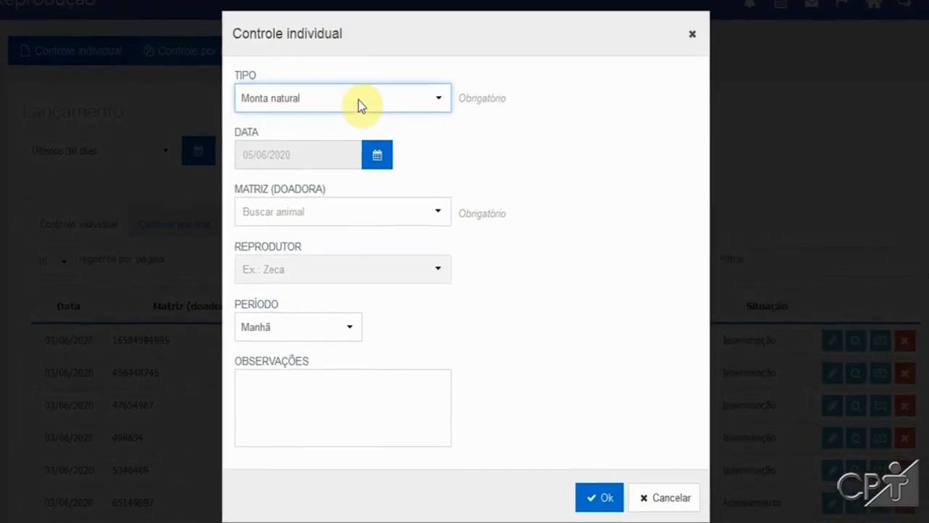
left_click(368, 109)
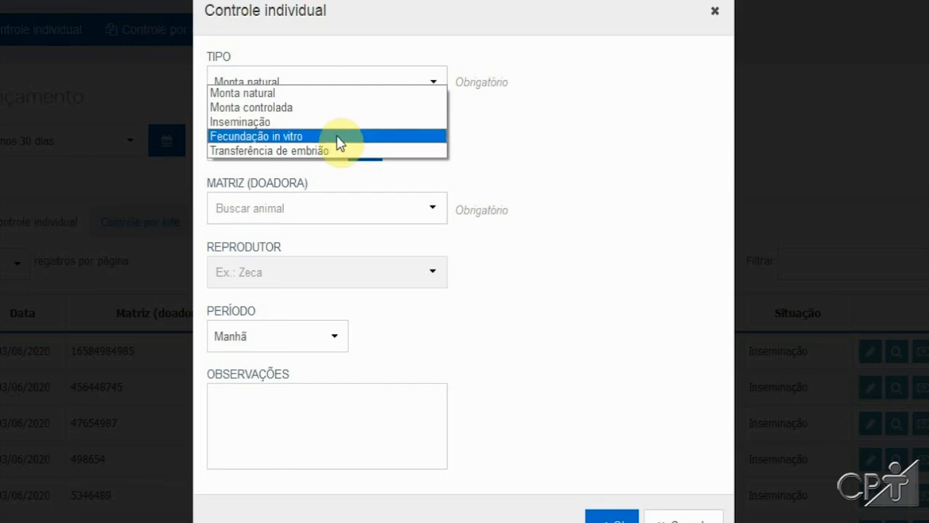
left_click(571, 121)
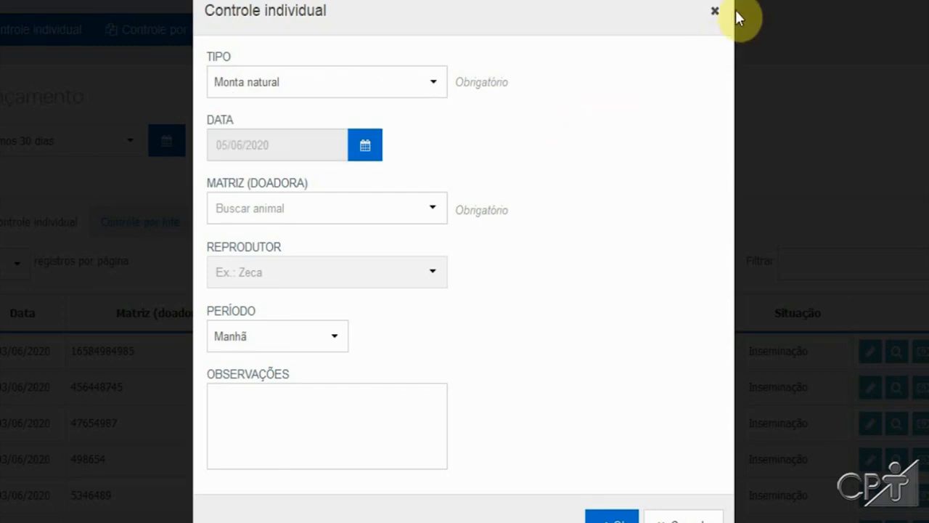
left_click(715, 11)
Step: View the details of the first individual reproduction record and close them
scroll(677, 259, "down", 2)
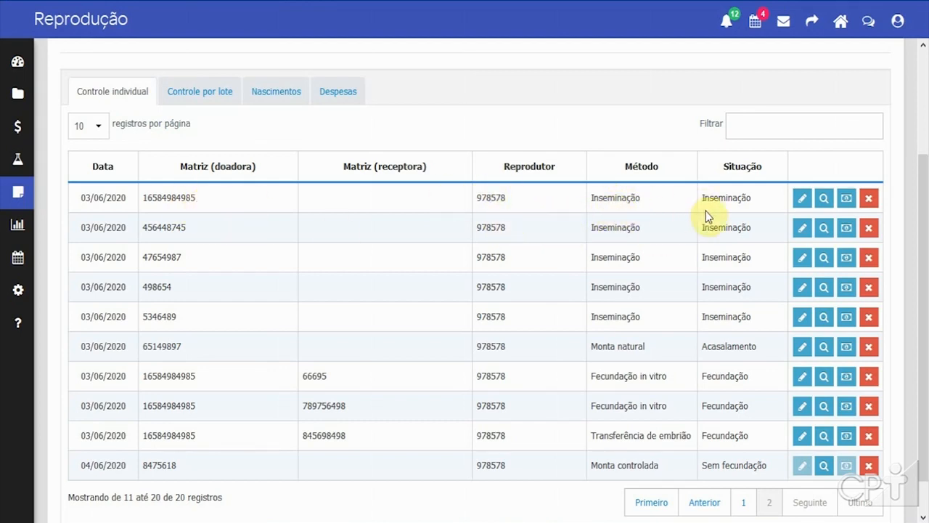
left_click(823, 199)
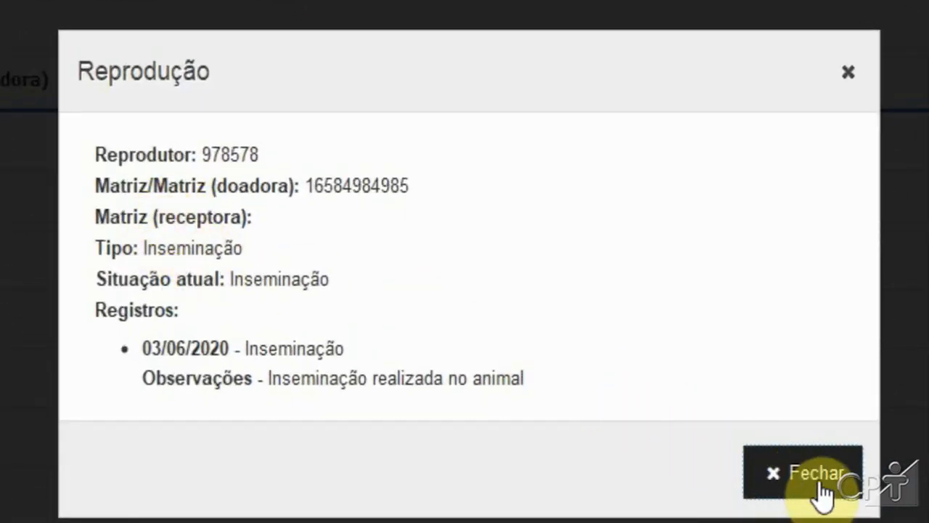
left_click(819, 482)
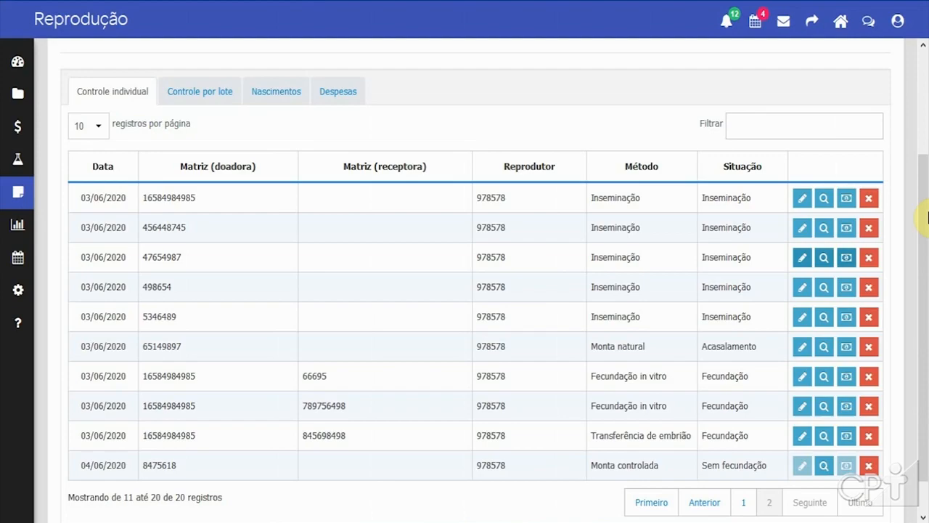
Step: Open the expense payment options for the first record and cancel
left_click(846, 202)
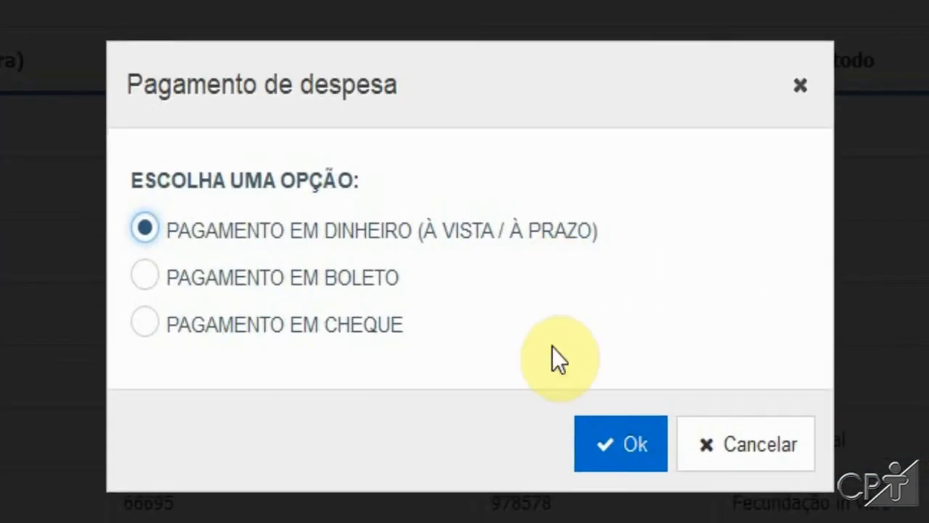
left_click(761, 444)
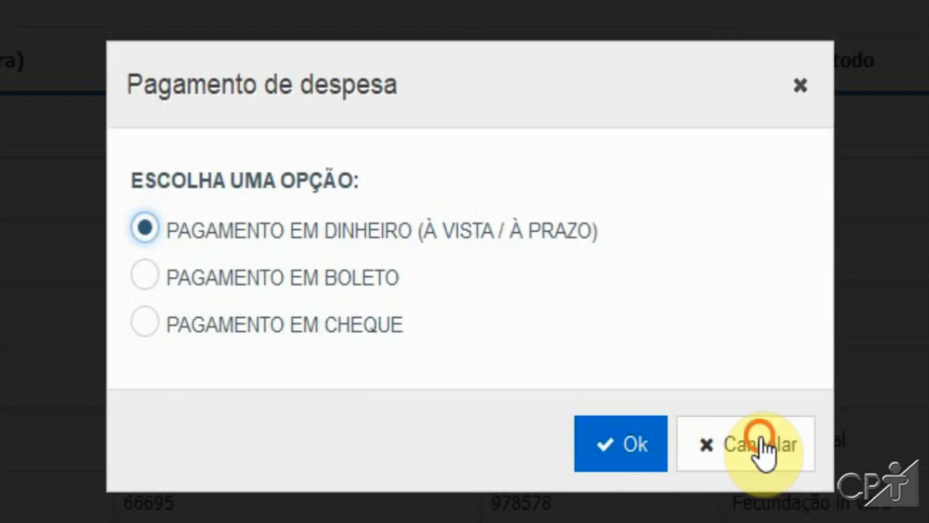
Step: Open the PECUARIA-LEITEIRA2018 activity from the livestock movements list
scroll(243, 294, "up", 2)
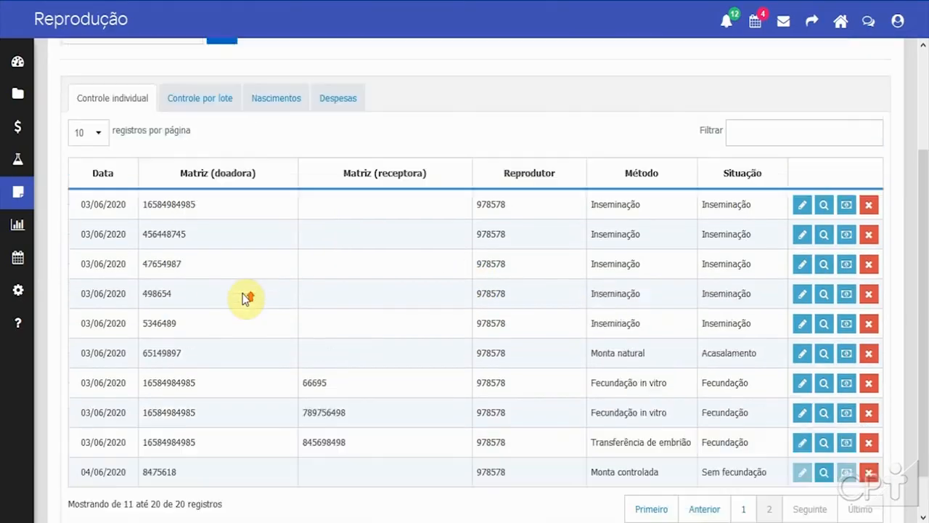
scroll(242, 293, "up", 2)
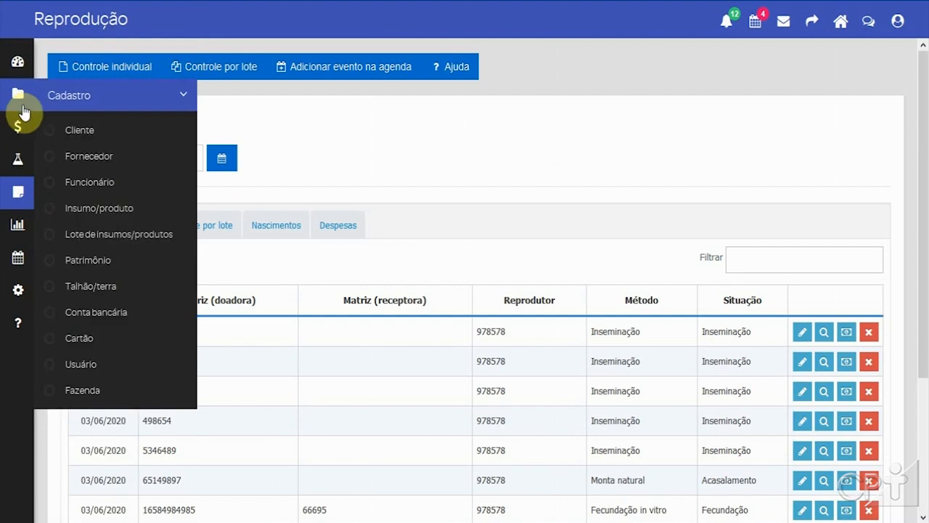
mouse_move(20, 132)
left_click(101, 190)
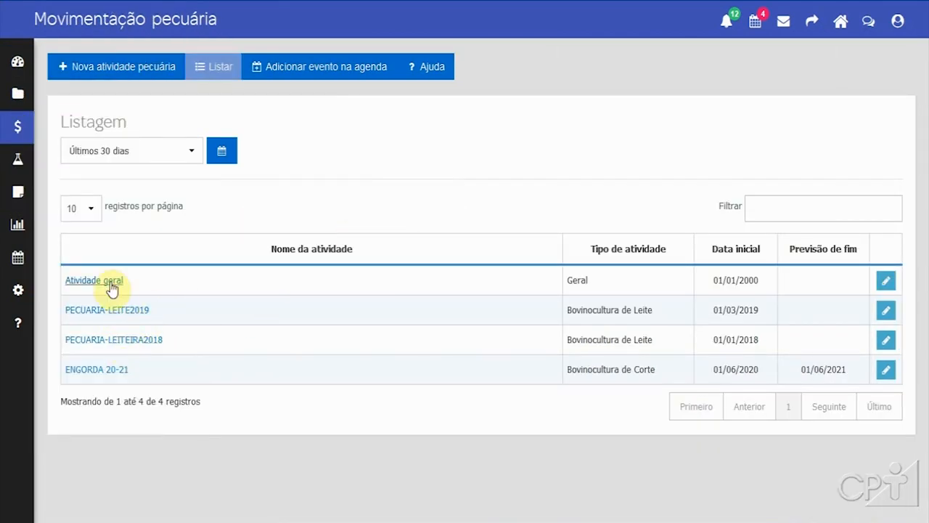
left_click(109, 341)
scroll(532, 326, "down", 2)
scroll(531, 327, "up", 2)
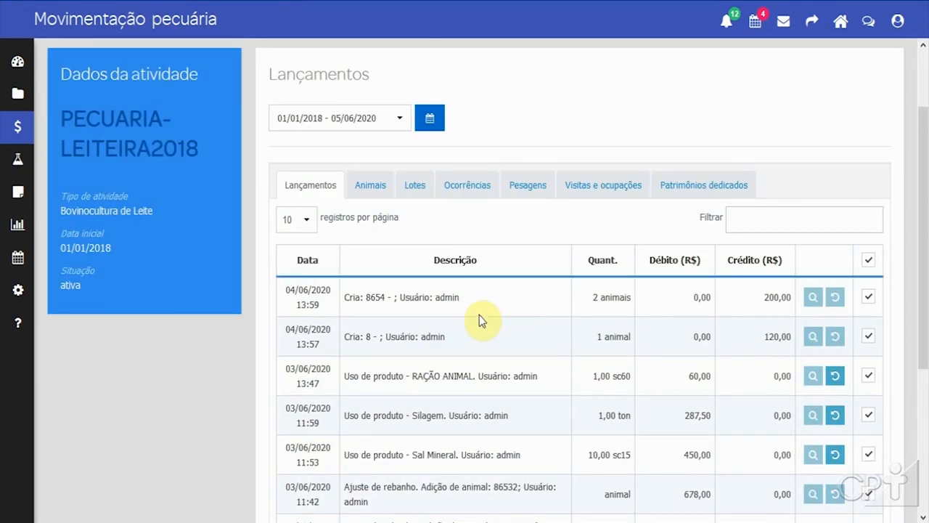
Step: Review the activity's entries list, then open the visits form and cancel it
scroll(475, 308, "down", 1)
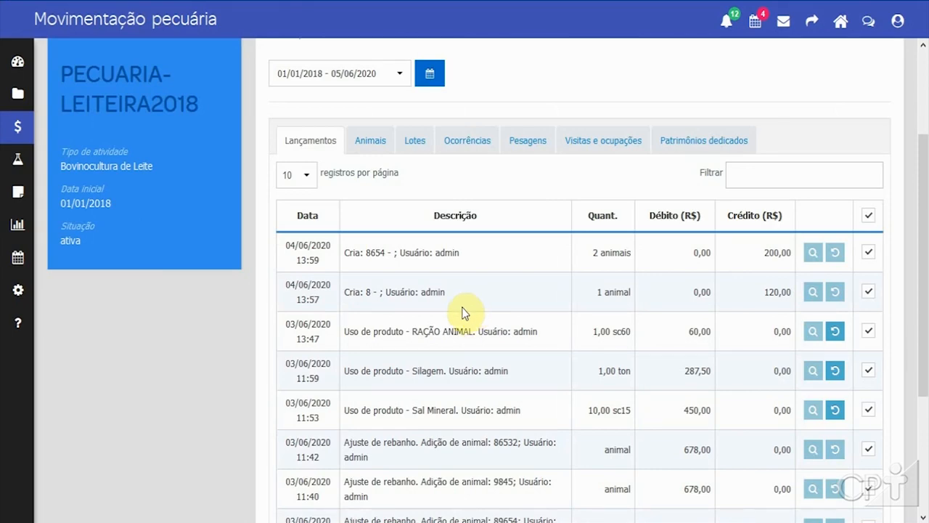
scroll(462, 311, "up", 2)
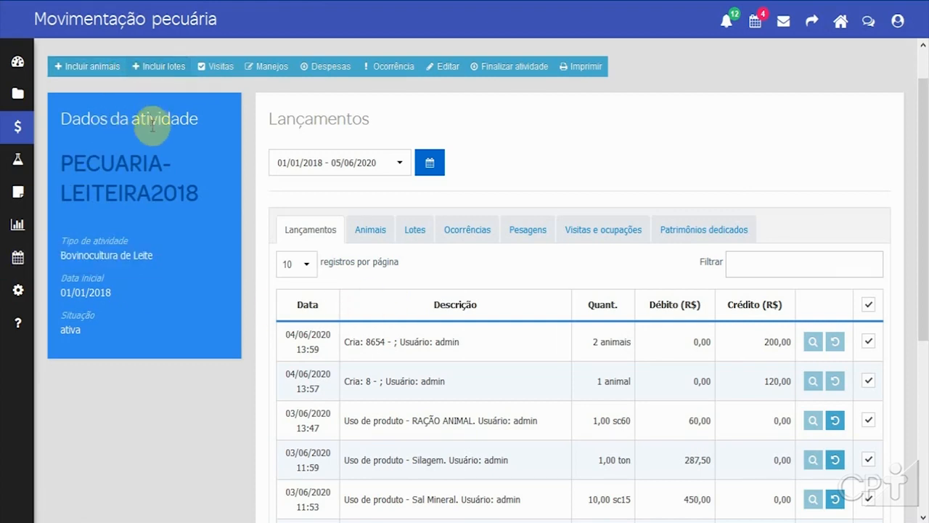
left_click(221, 70)
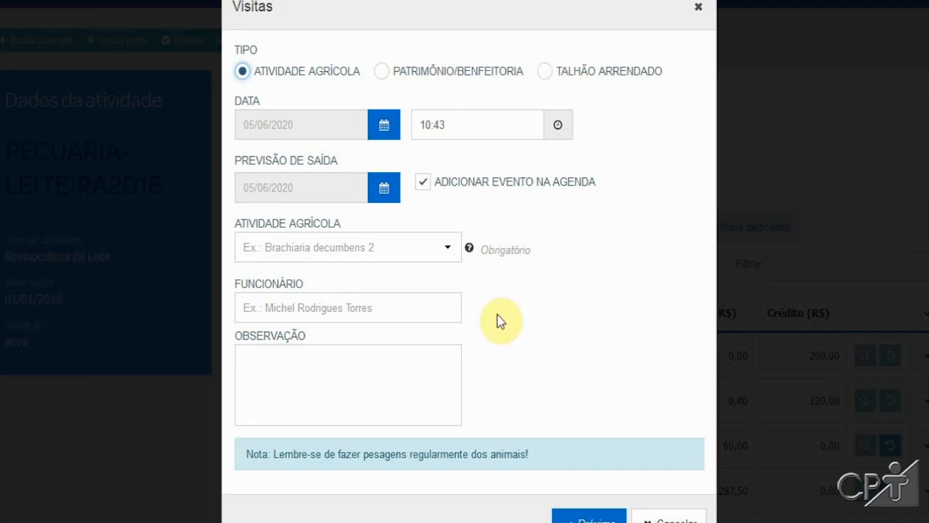
left_click(666, 518)
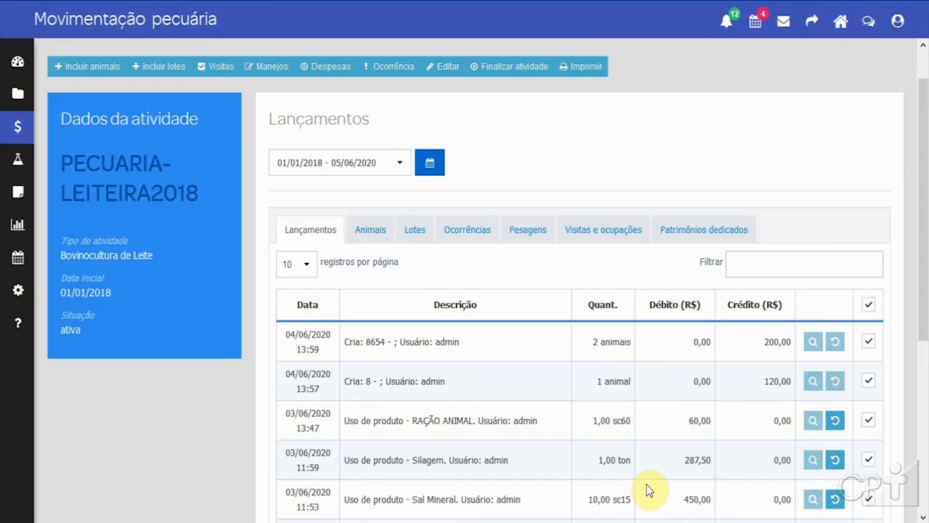
Step: Switch to the Animais tab to view the animals assigned to the activity
scroll(516, 386, "down", 2)
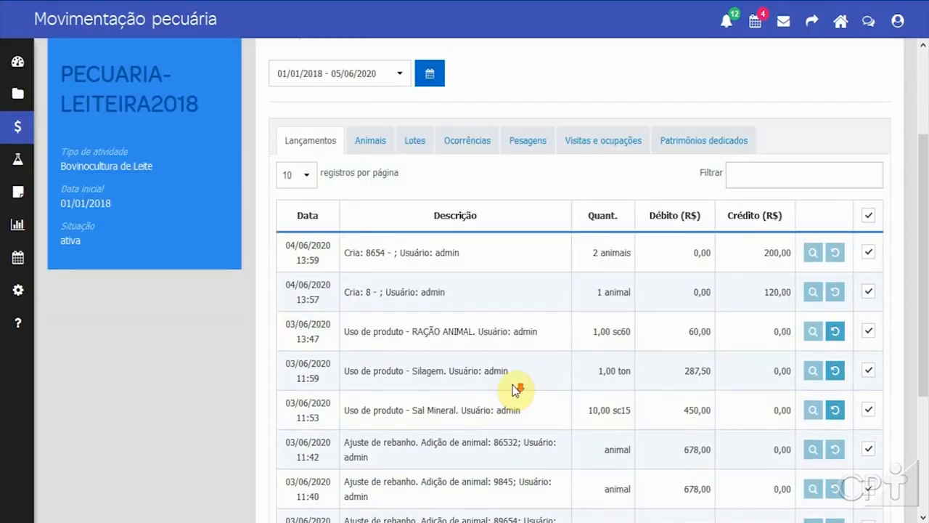
scroll(516, 390, "down", 1)
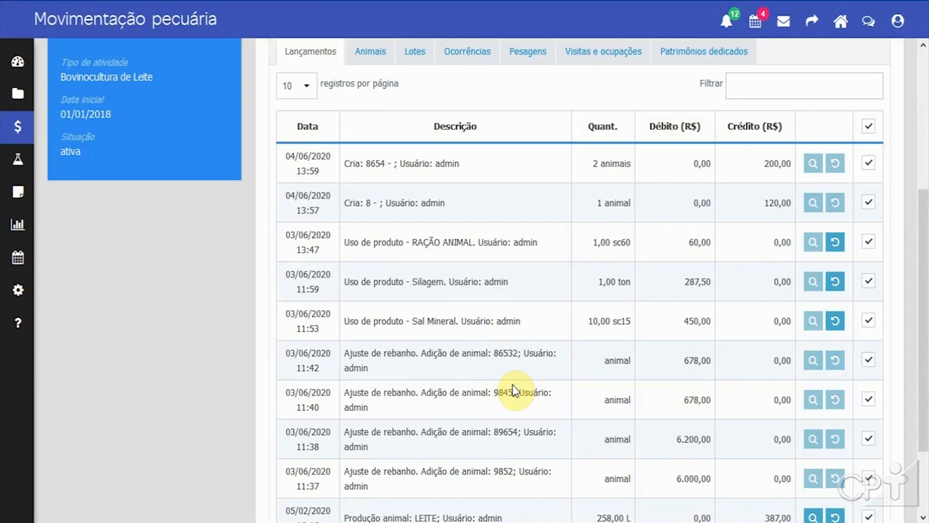
scroll(512, 390, "up", 2)
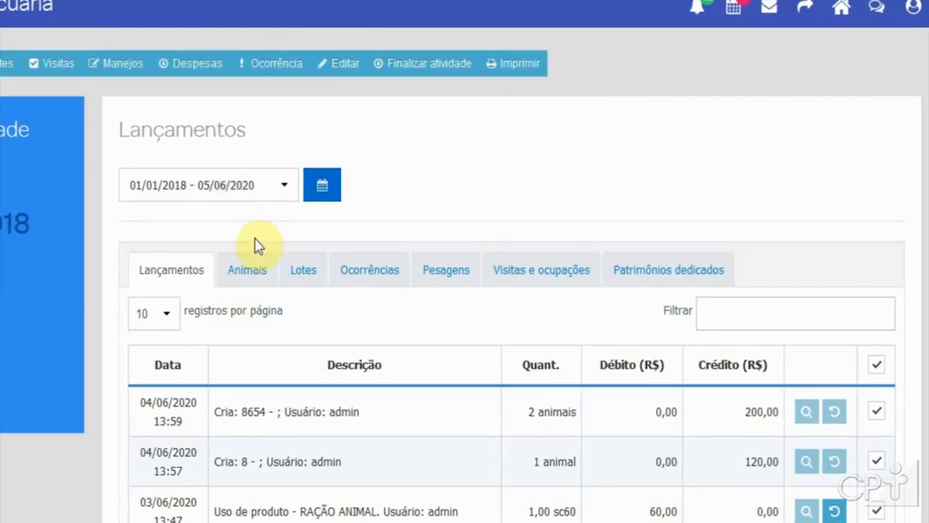
left_click(261, 273)
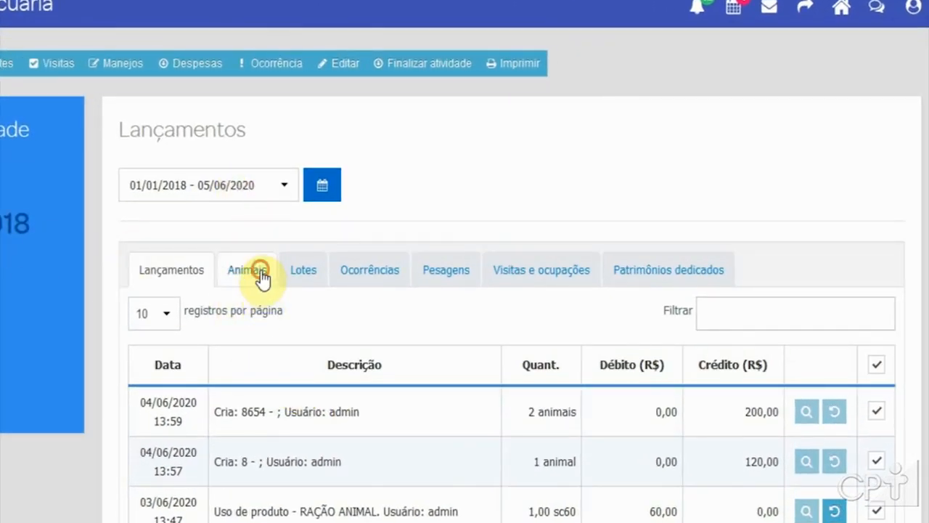
scroll(372, 392, "down", 3)
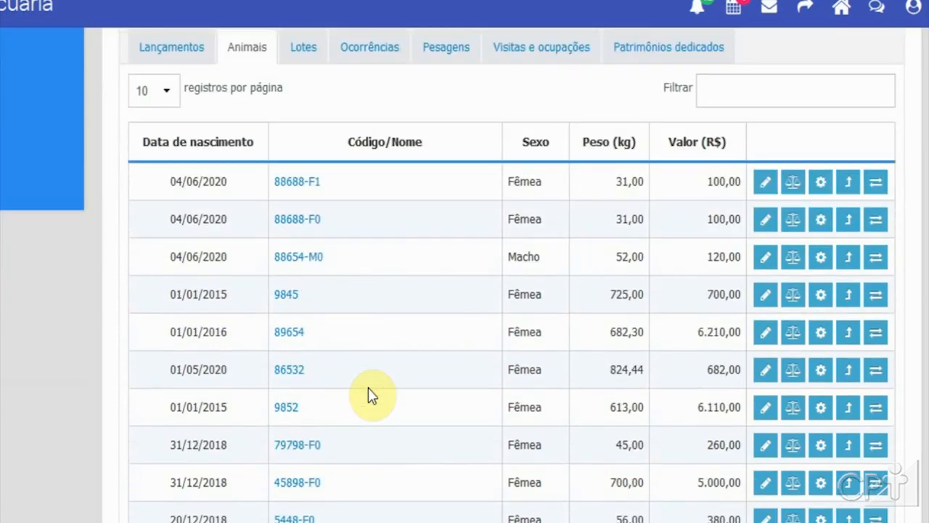
scroll(371, 392, "up", 1)
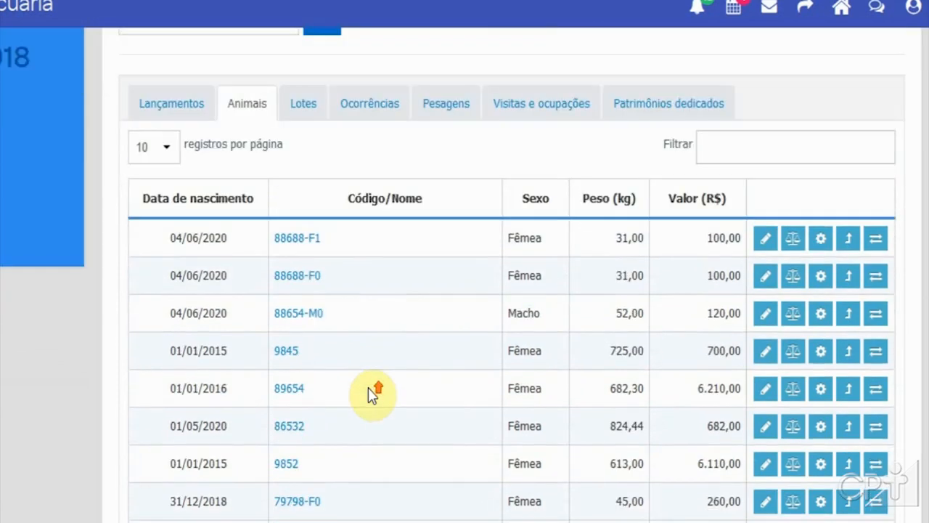
Step: Open the weighing and animal production forms for animal 88688-F1, closing each one
left_click(792, 239)
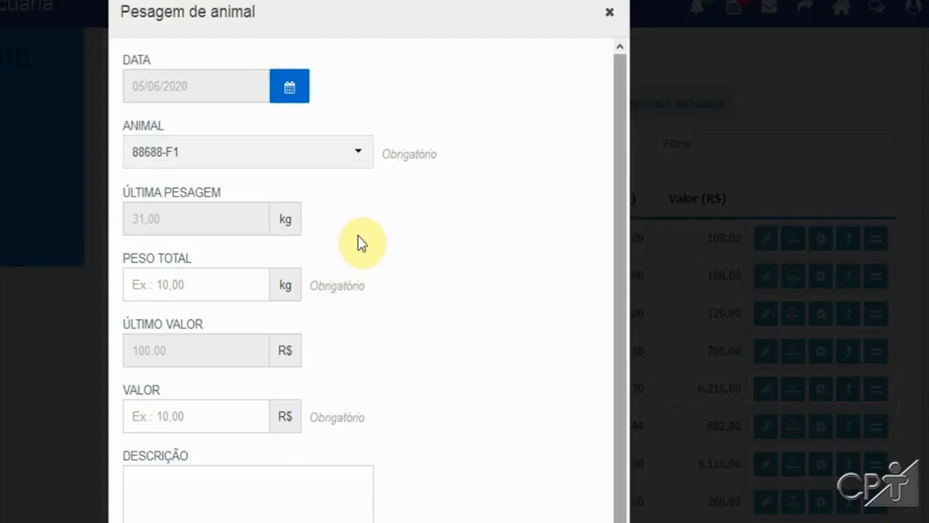
left_click(612, 13)
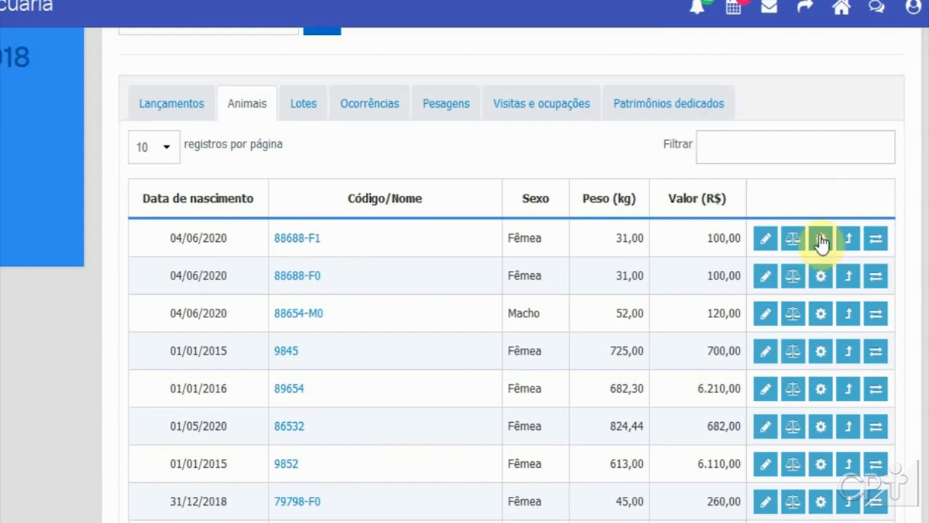
left_click(820, 241)
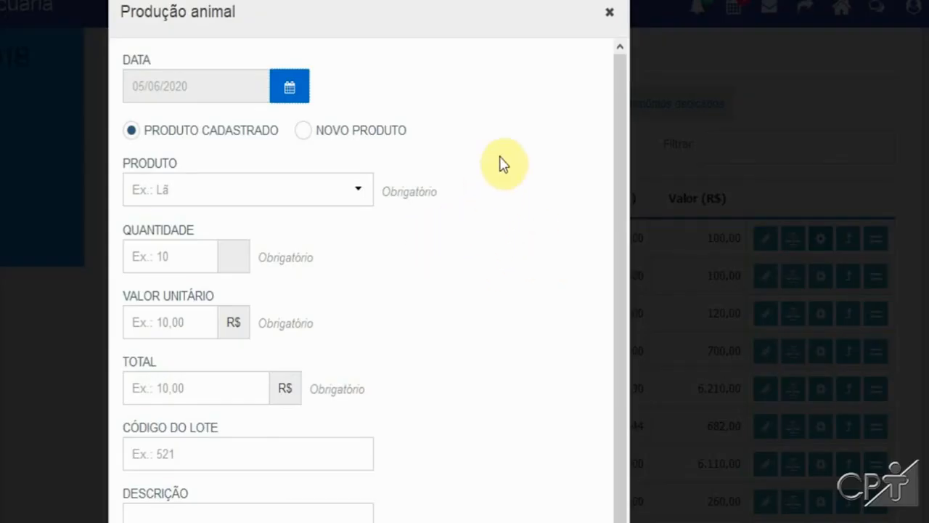
left_click(609, 12)
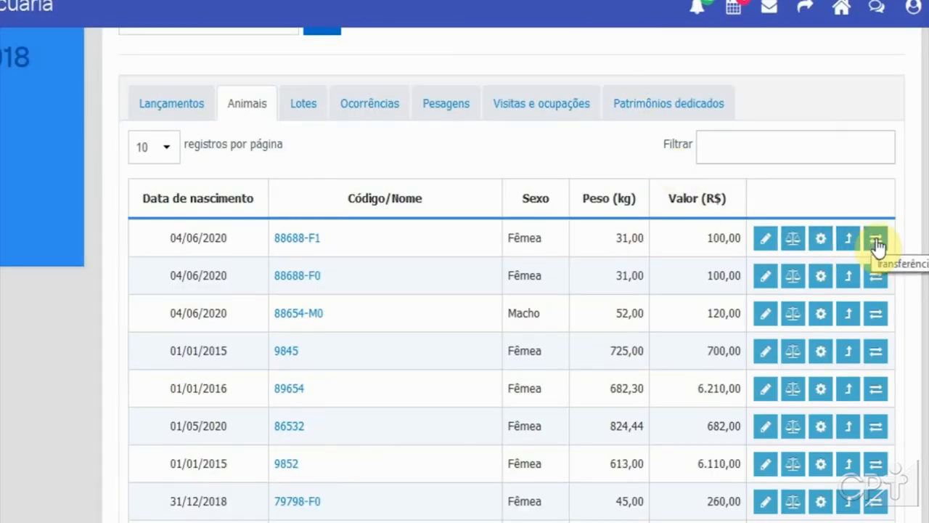
Step: Open the animal transfer form for animal 88688-F1 and close it
left_click(876, 243)
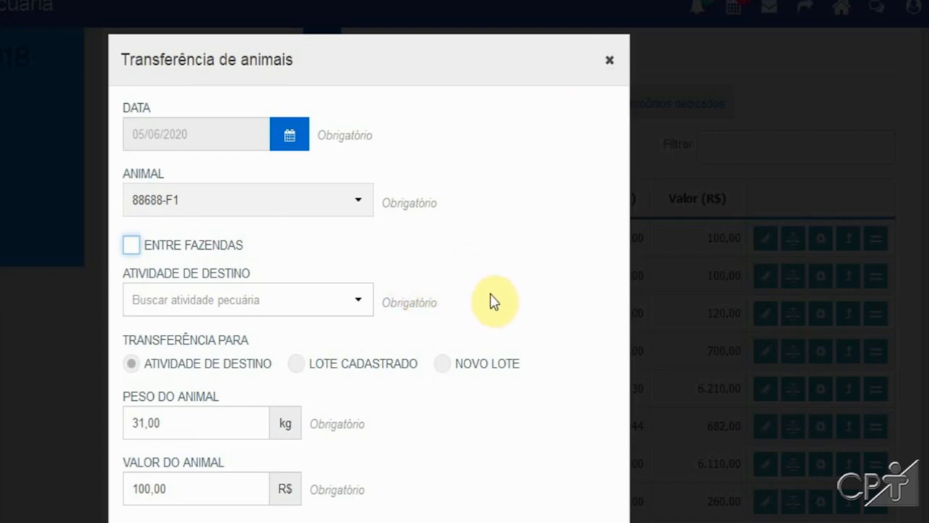
left_click(609, 60)
scroll(150, 223, "down", 1)
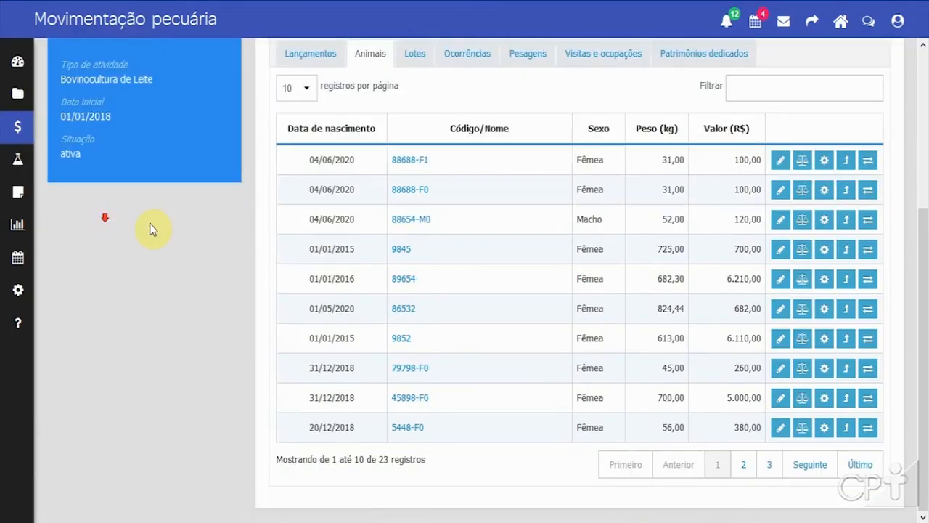
scroll(150, 225, "up", 3)
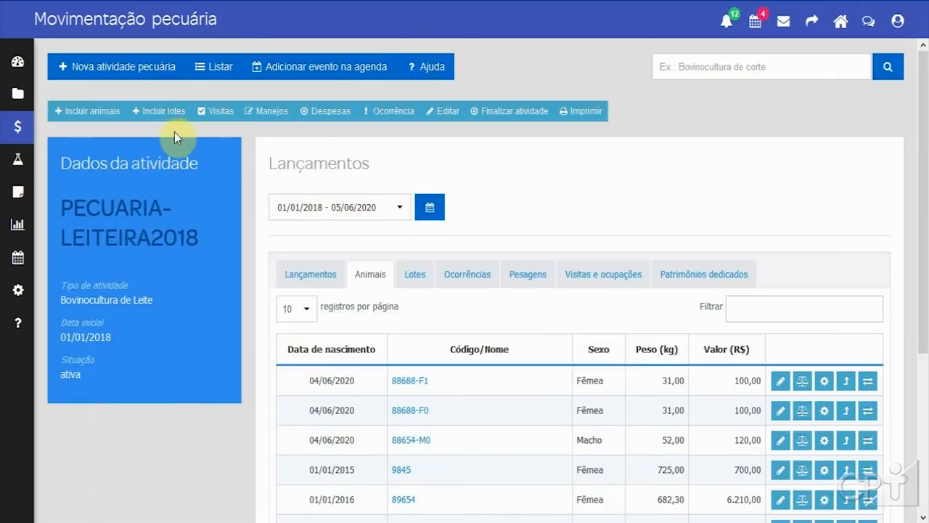
Step: Open the input/product usage management form, browse its product list, and cancel it
left_click(274, 111)
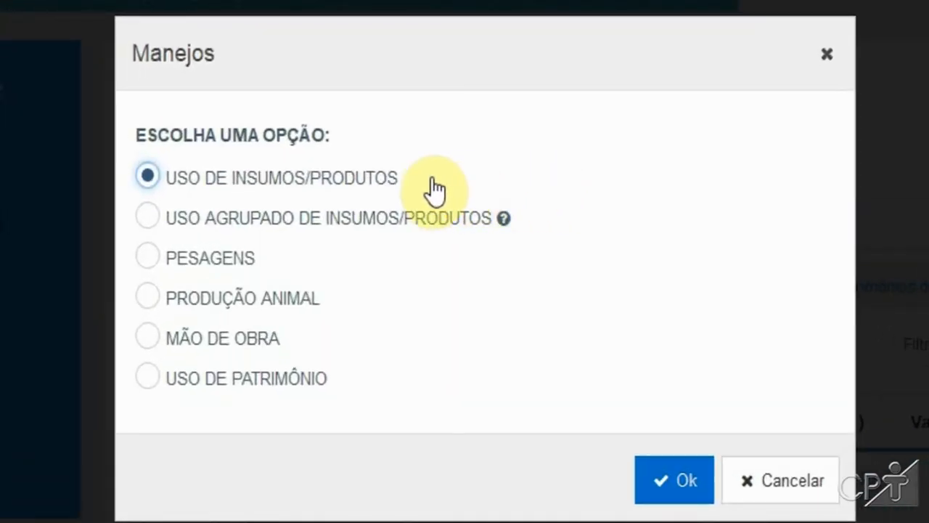
left_click(668, 485)
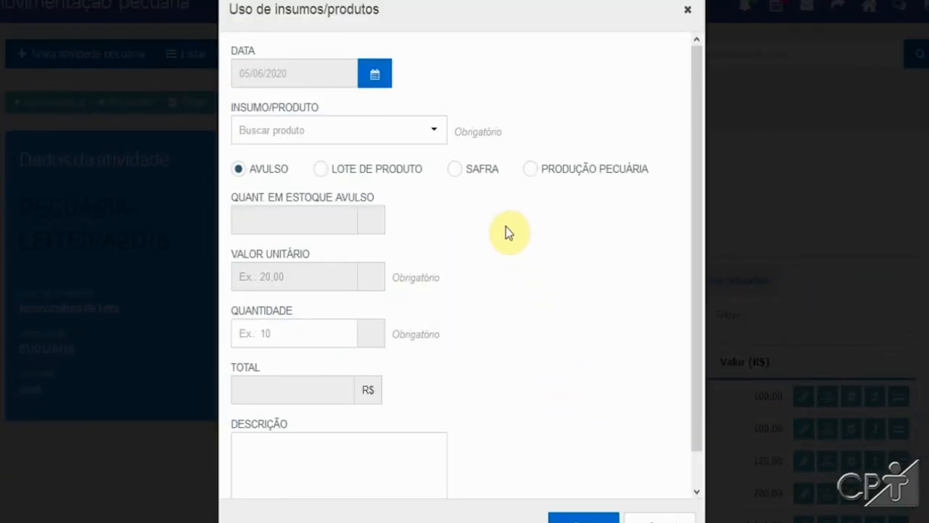
left_click(350, 134)
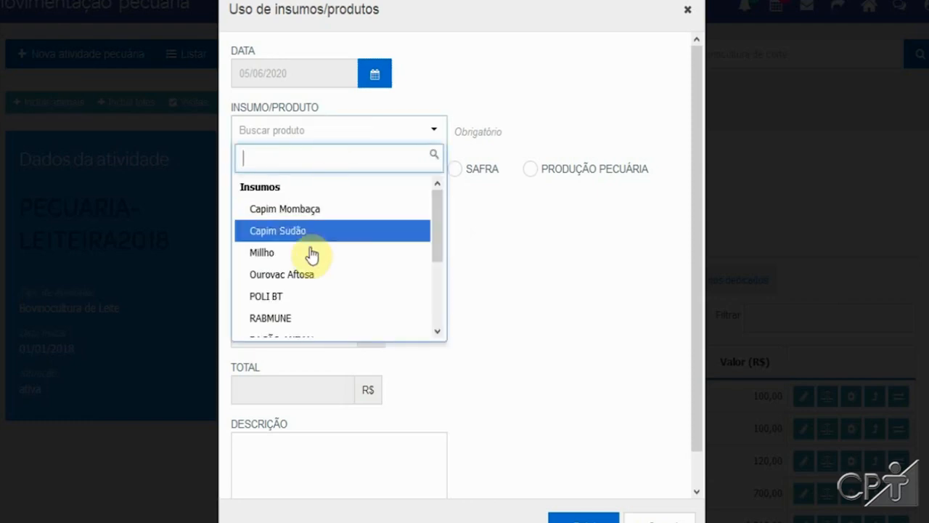
left_click_drag(440, 208, 459, 255)
left_click(524, 239)
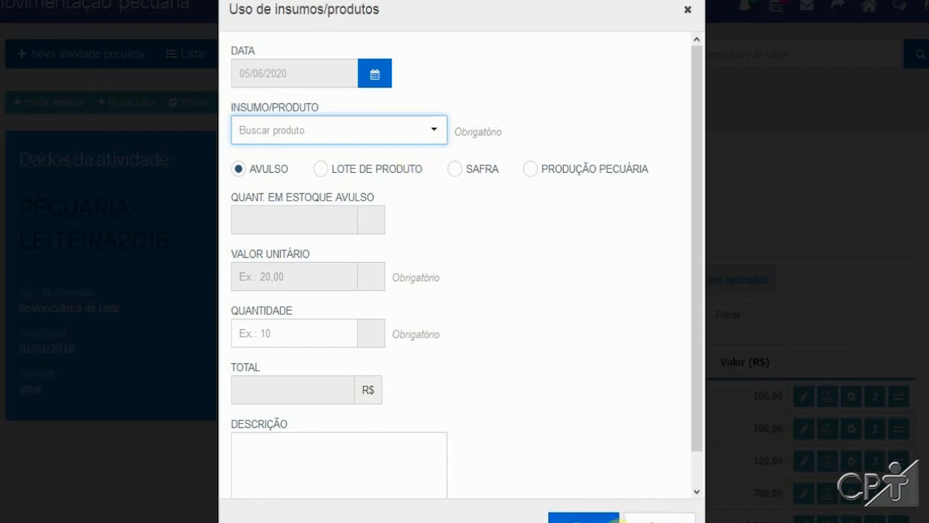
left_click(664, 518)
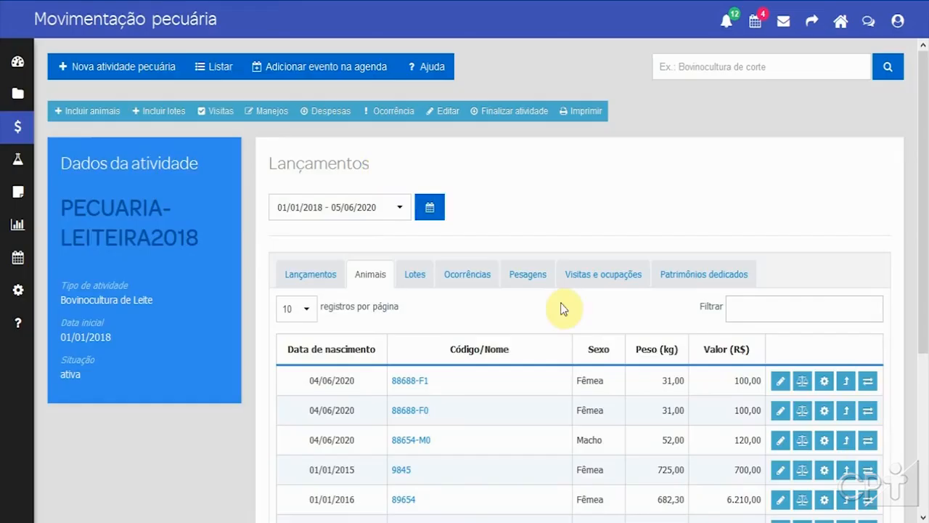
Step: Add the all-day agenda event 'Atividade pecuária: PECUARIA-LEITEIRA2018 vacinação' on 06/06/2020
left_click(302, 73)
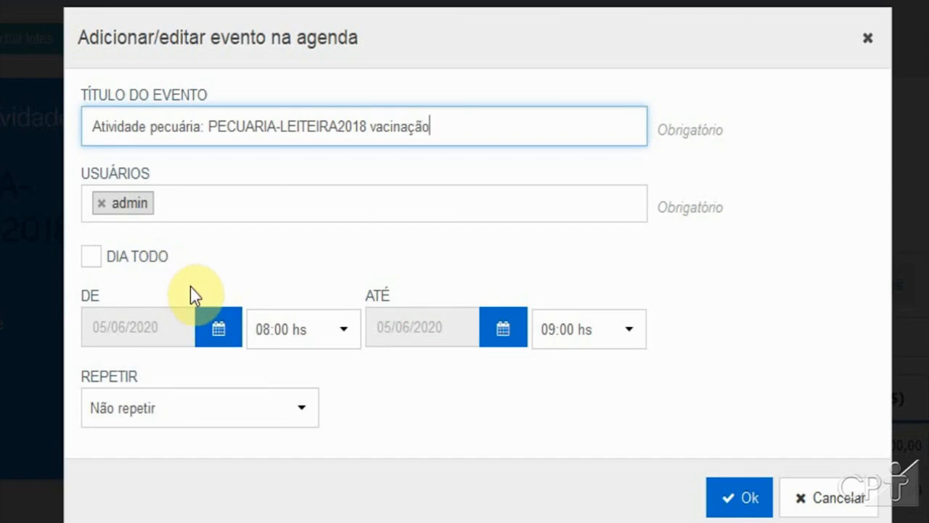
left_click(132, 259)
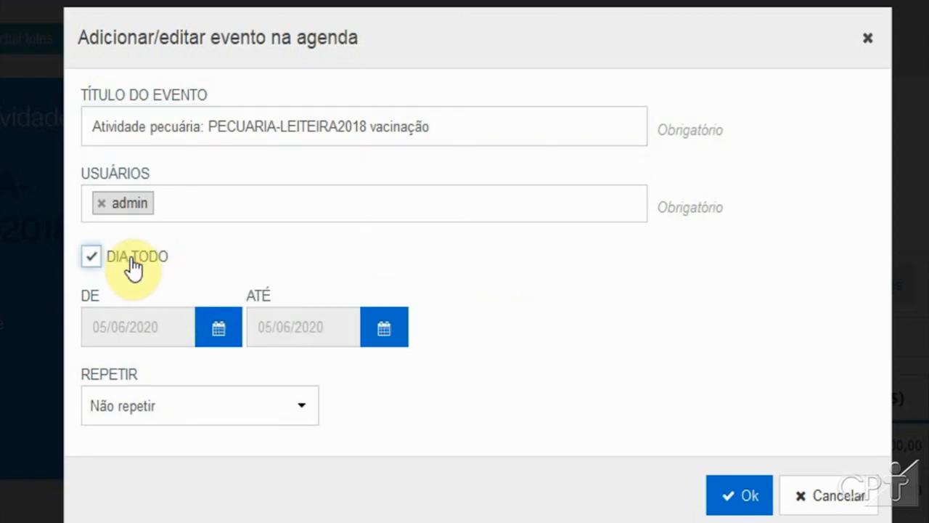
left_click(220, 333)
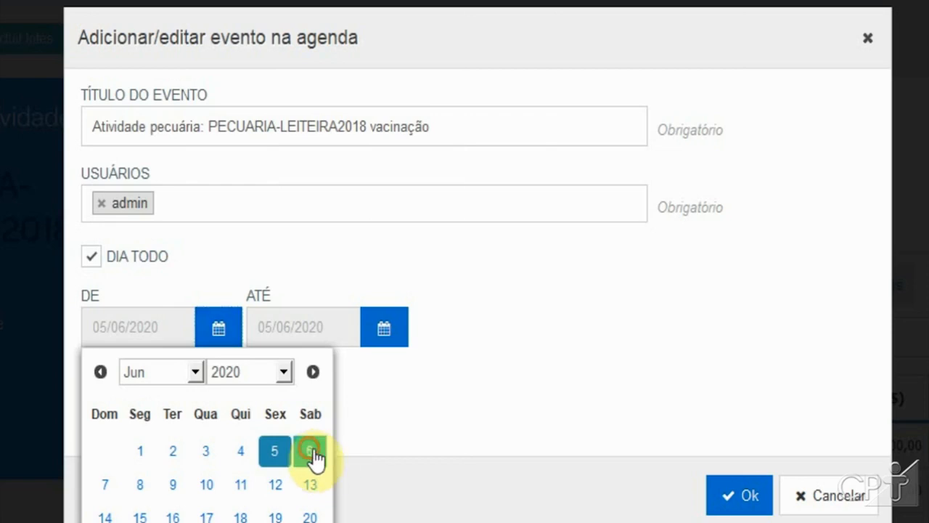
left_click(420, 409)
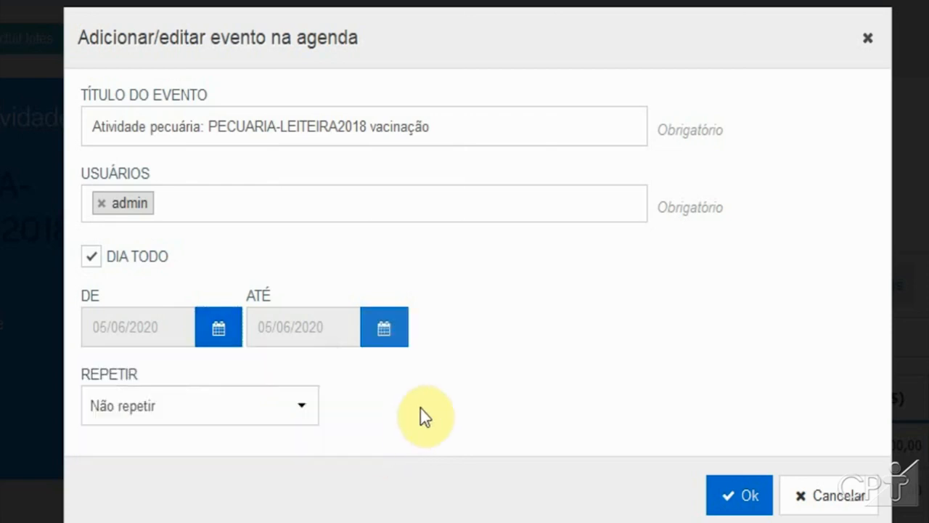
left_click(740, 499)
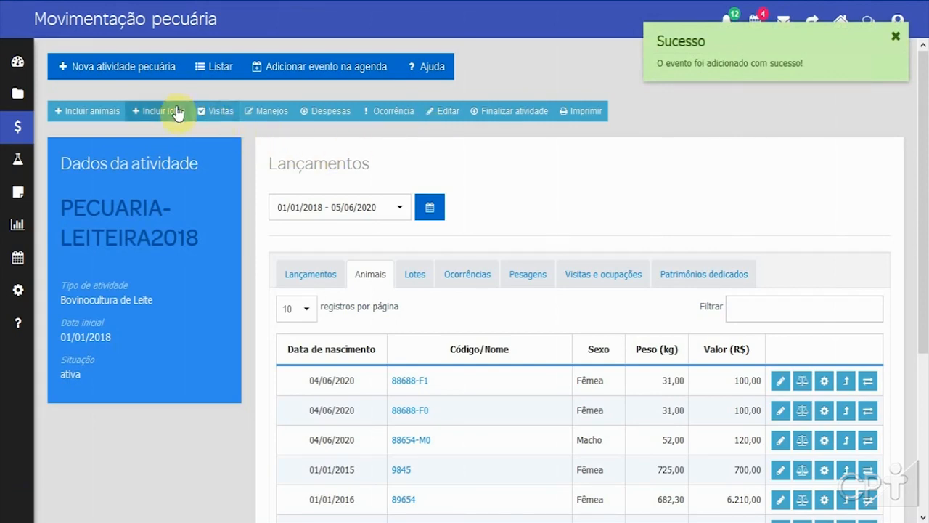
Step: Open the group weighings management form for the activity's animals and cancel it
left_click(267, 116)
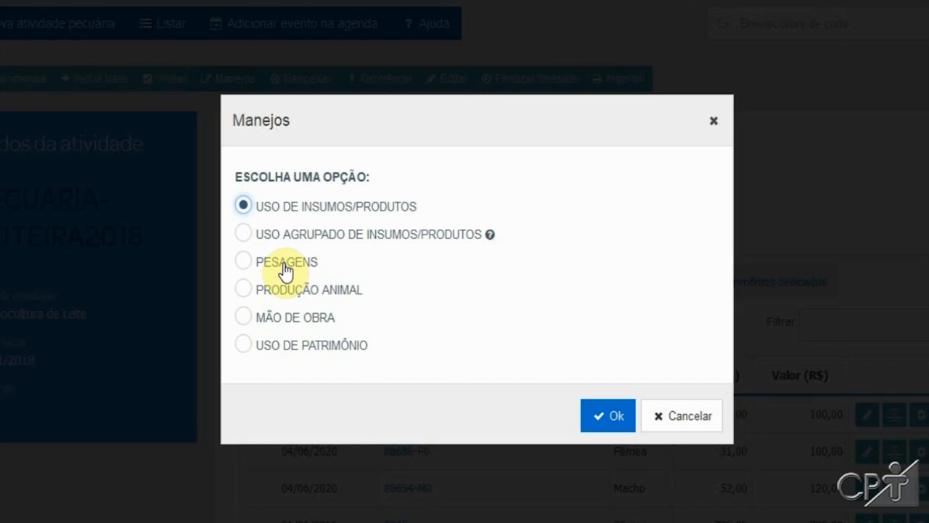
left_click(286, 270)
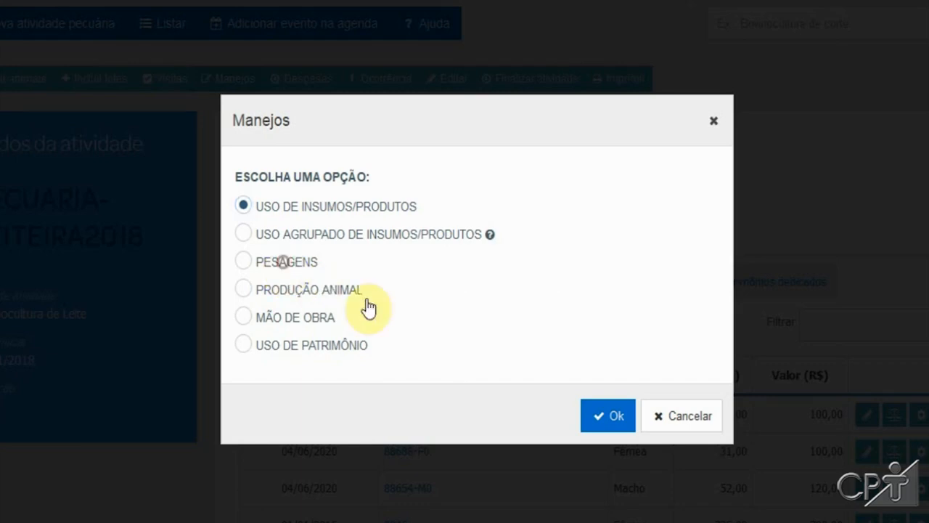
left_click(608, 415)
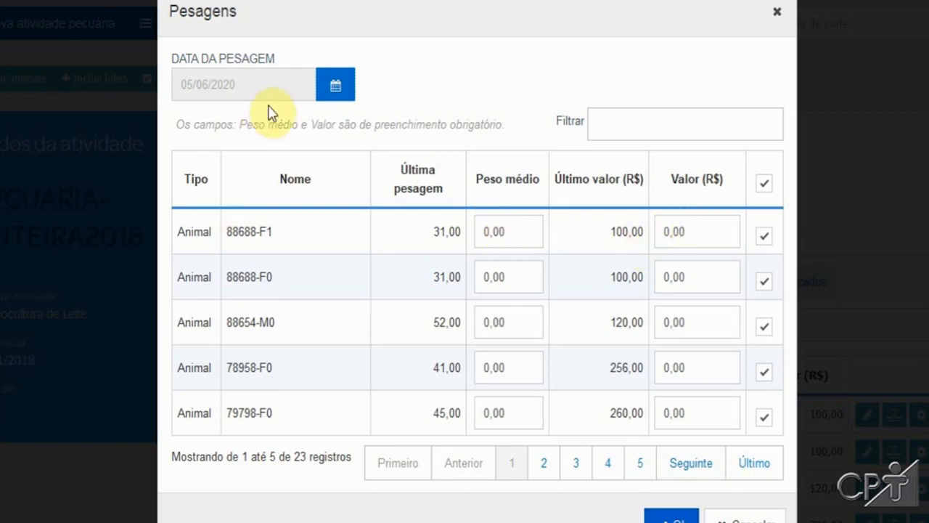
left_click(755, 519)
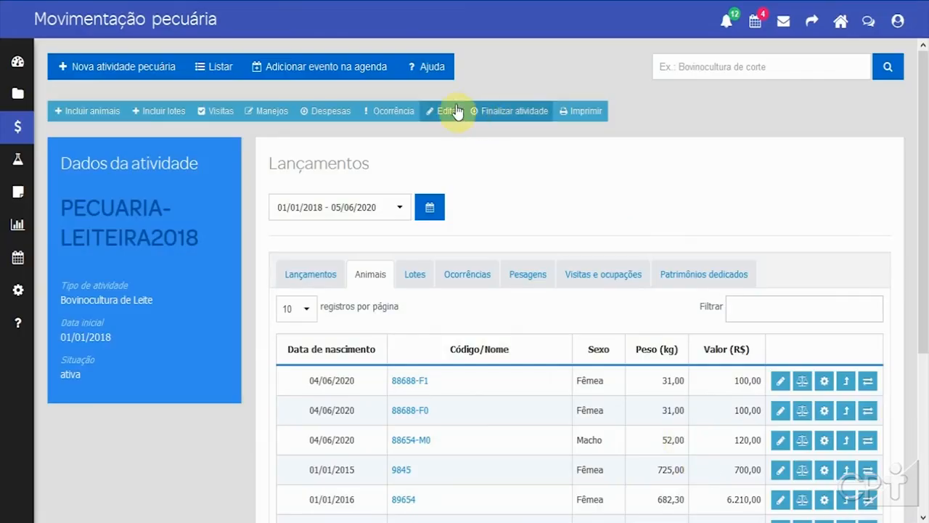
Step: Start an animal production entry for the registered product LEITE at a unit value of 1,50 R$/L
left_click(259, 110)
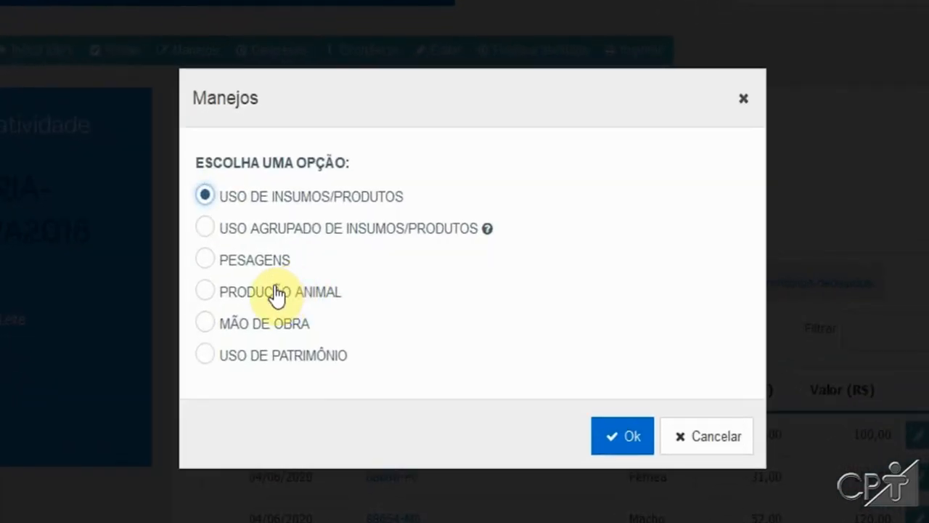
left_click(275, 292)
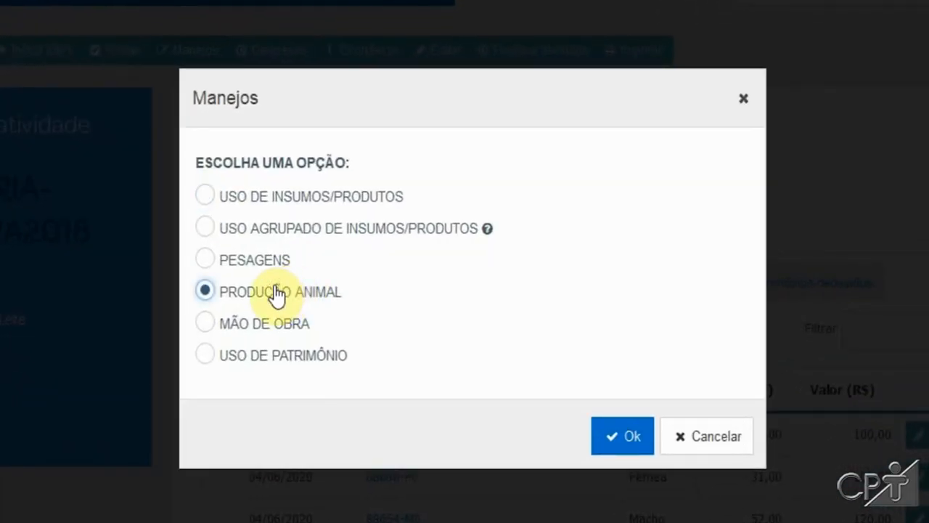
left_click(616, 436)
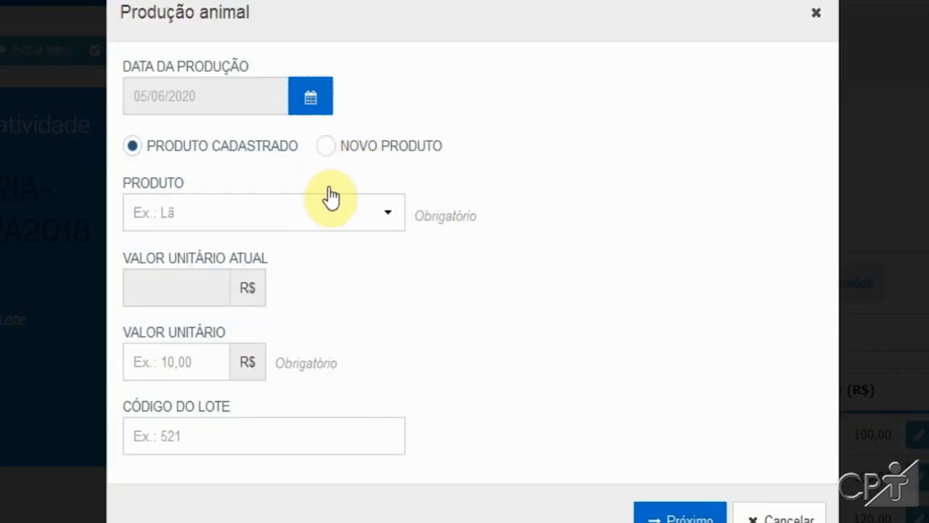
left_click(309, 214)
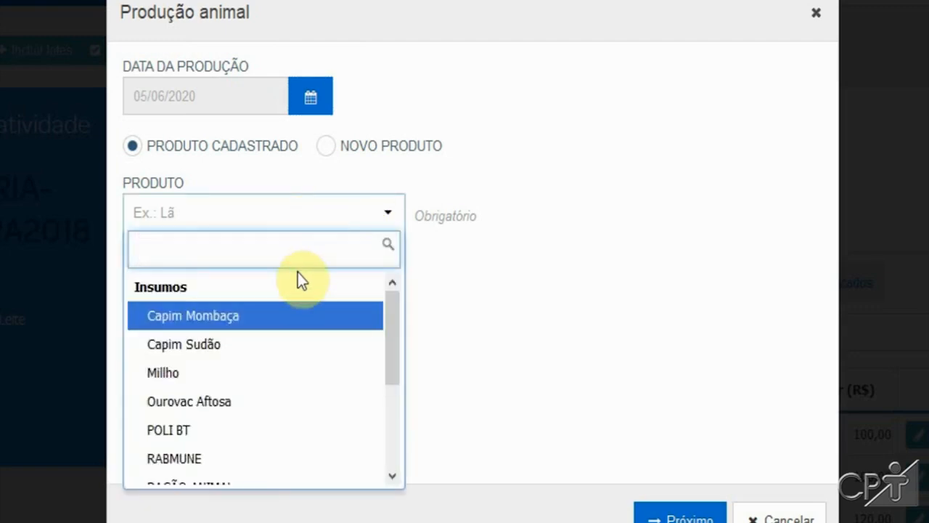
type("lei")
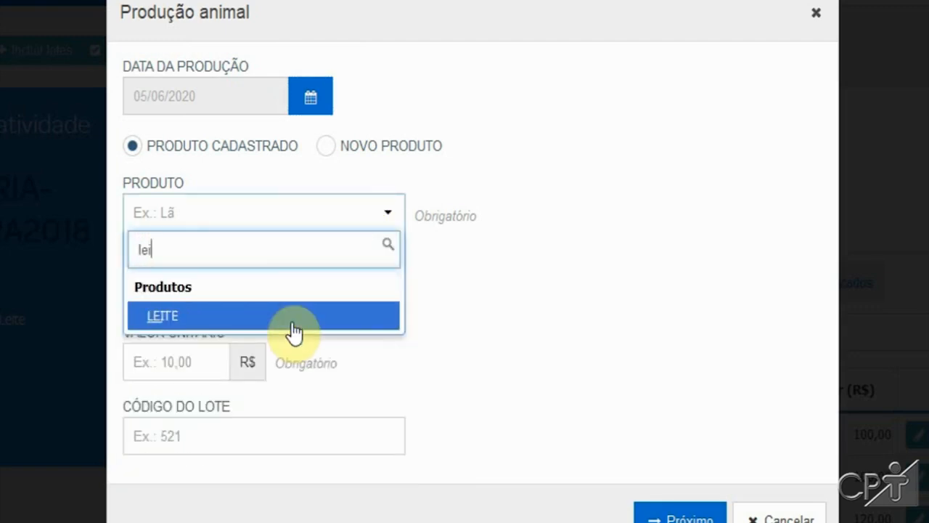
left_click(292, 323)
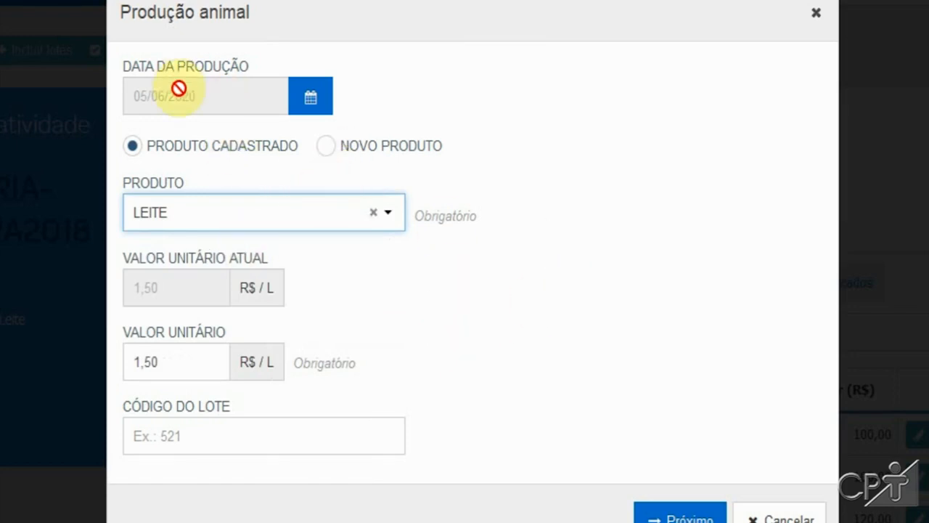
left_click(191, 358)
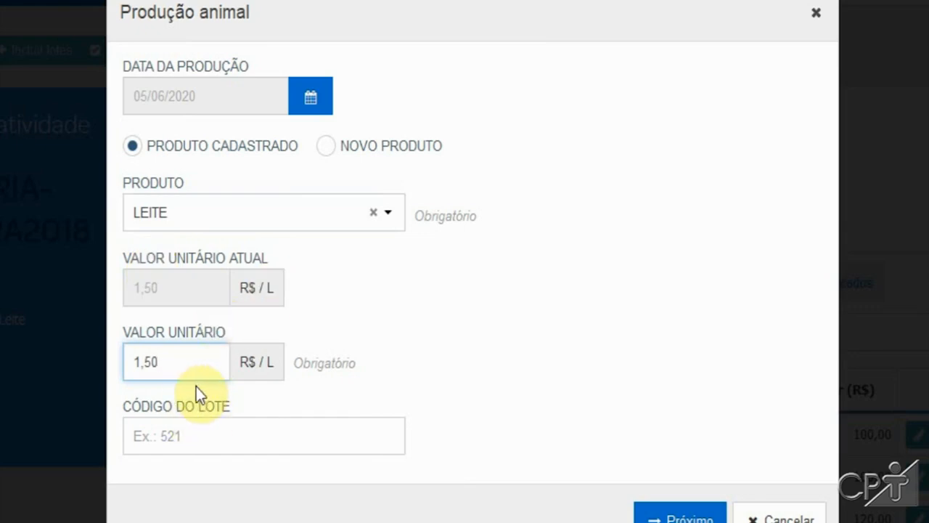
left_click(679, 516)
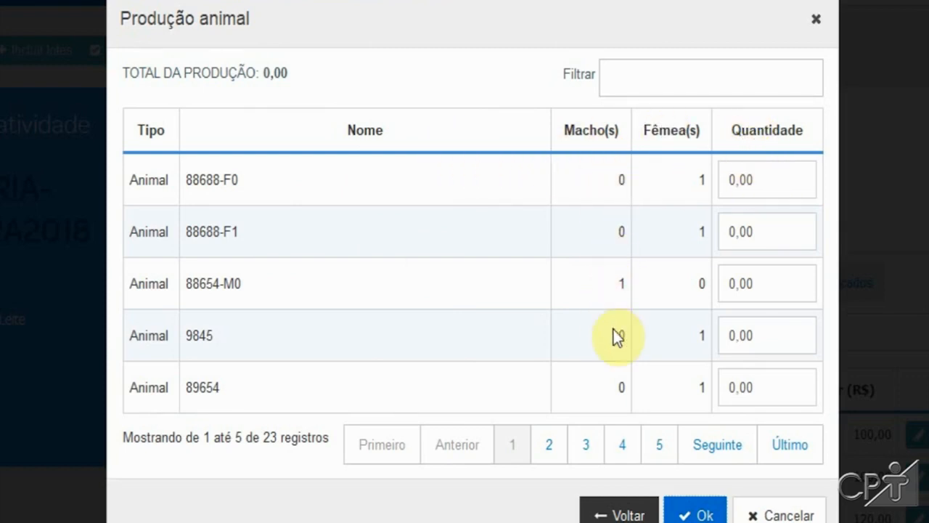
Step: Enter milk quantities of 10,00, 1,00 and 10,00 for animals 88688-F0, 88688-F1 and 88654-M0 and save the production
left_click_drag(767, 182, 704, 183)
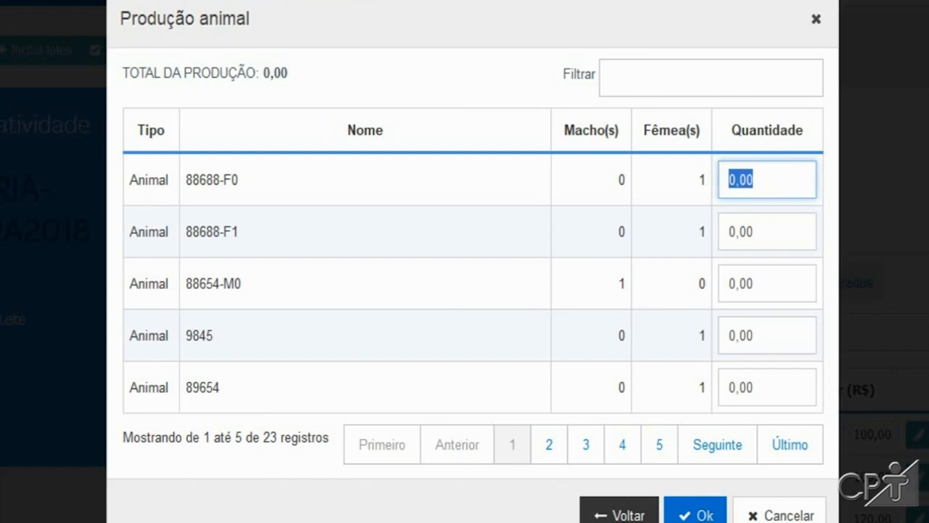
type("10,00")
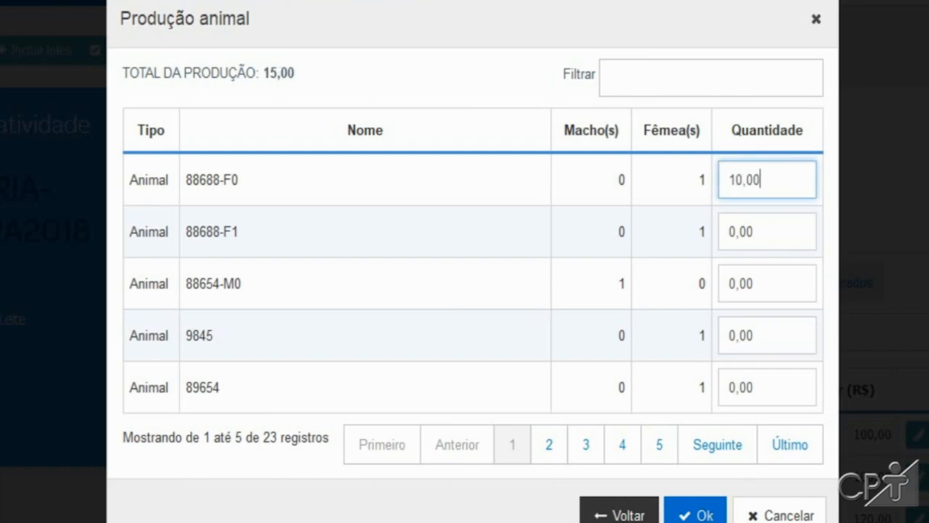
key("Tab")
type("1")
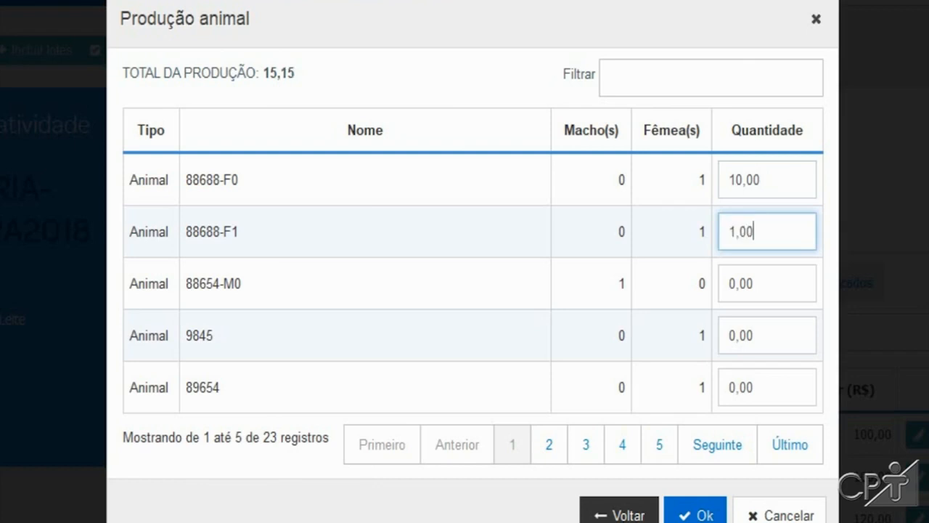
key("Tab")
type("1000")
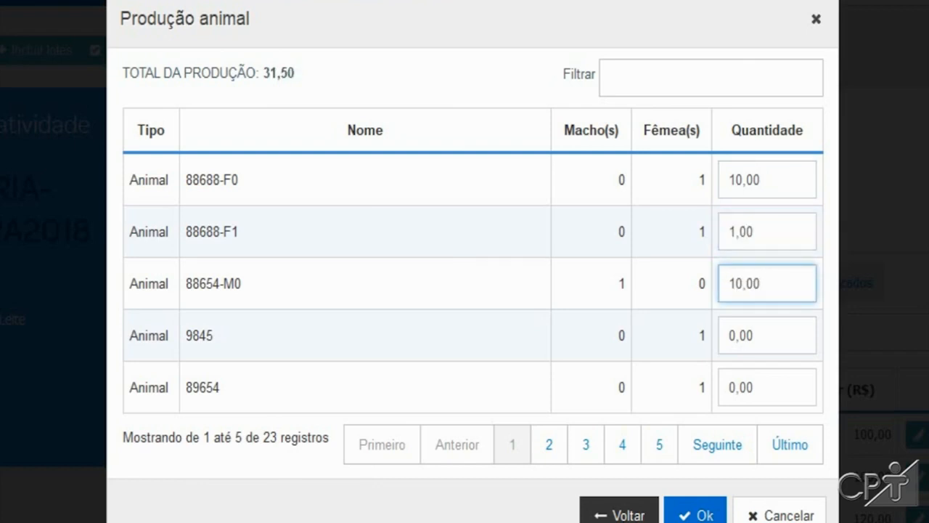
left_click(704, 515)
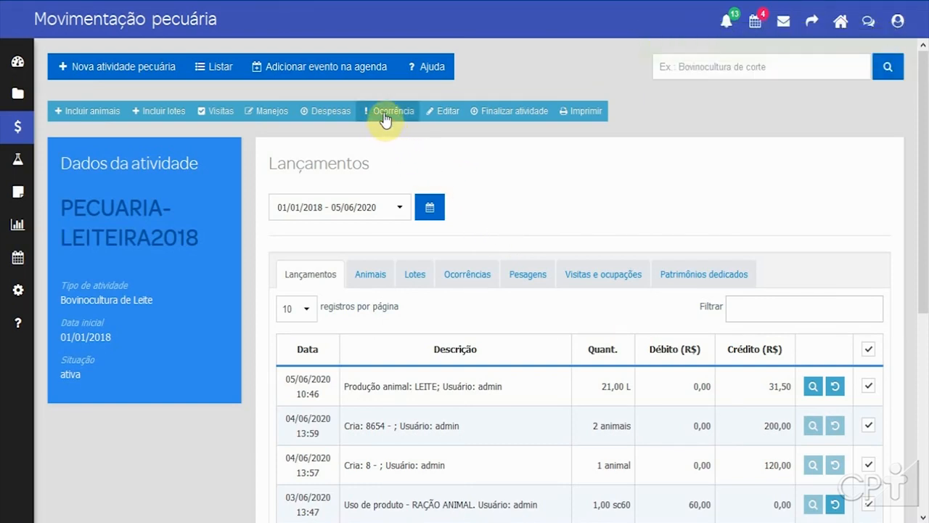
Step: Open a cash expense payment for the activity, keep Caixa as the money source and switch to À PRAZO
left_click(317, 116)
left_click(540, 357)
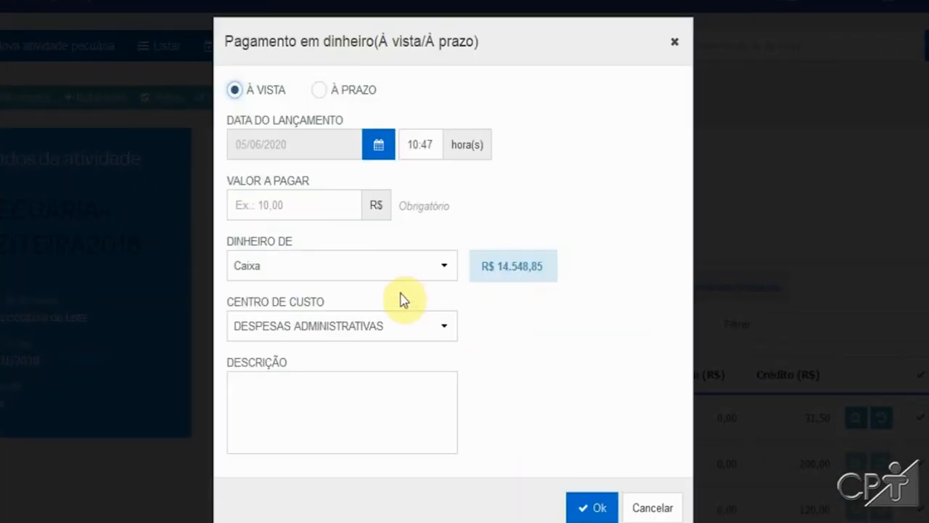
left_click(374, 268)
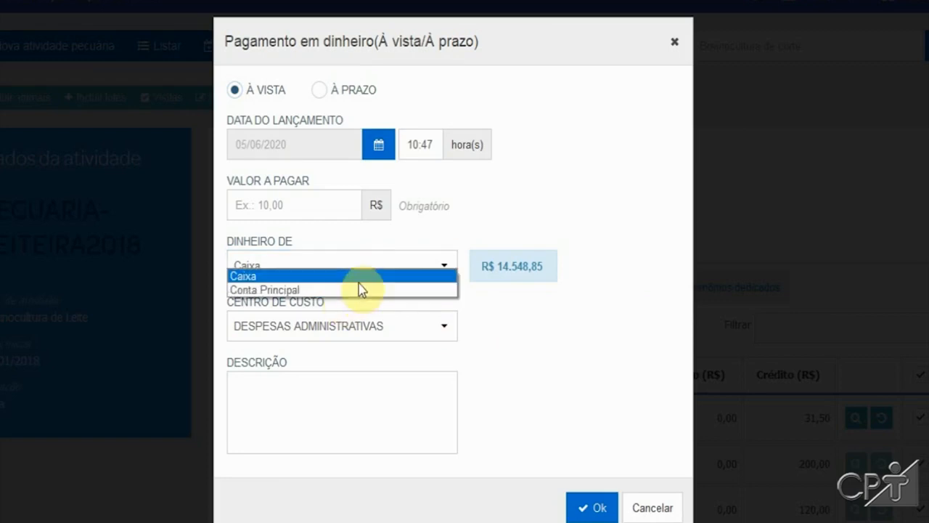
left_click(365, 277)
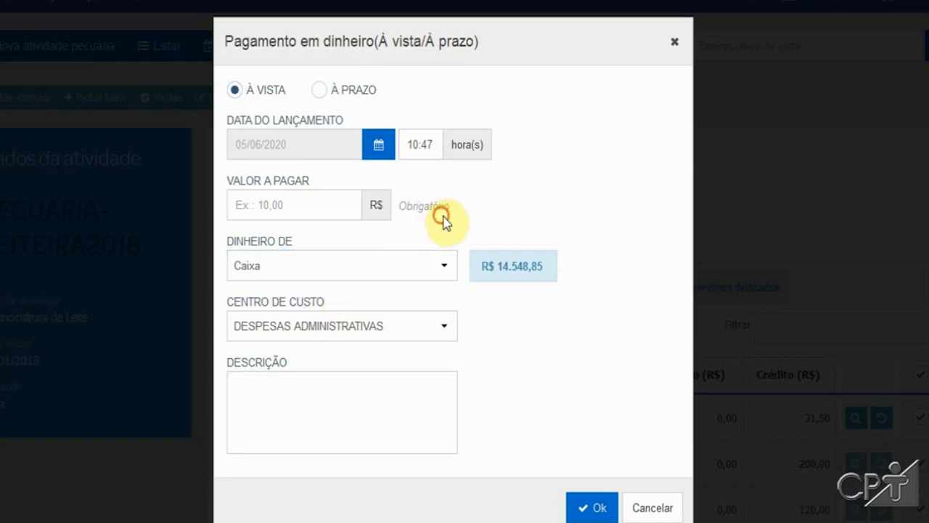
left_click(328, 88)
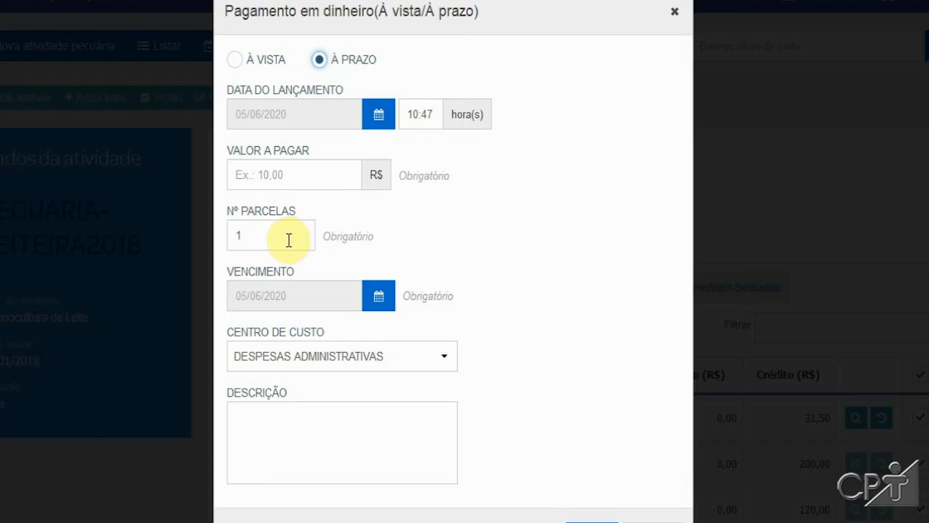
Step: Set the payment amount to 100,00 R$ in 1 installment
left_click_drag(280, 236, 222, 236)
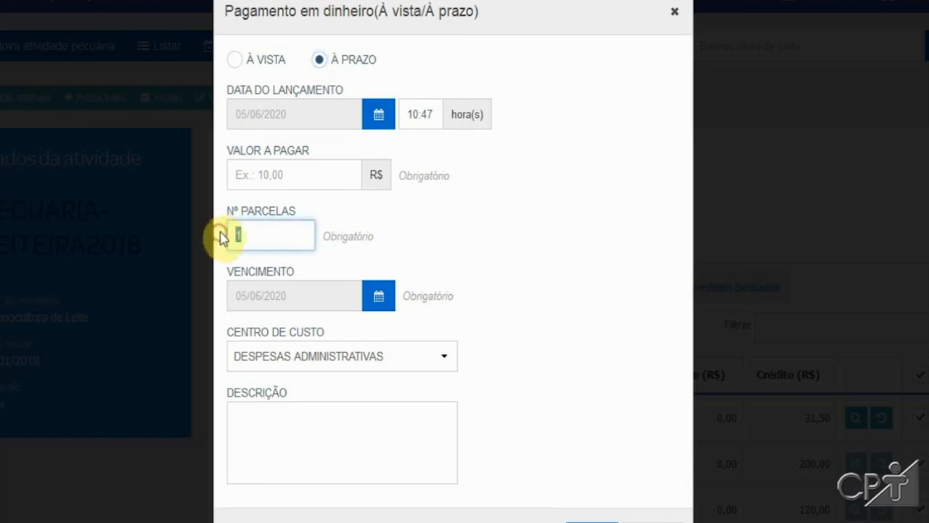
left_click(331, 175)
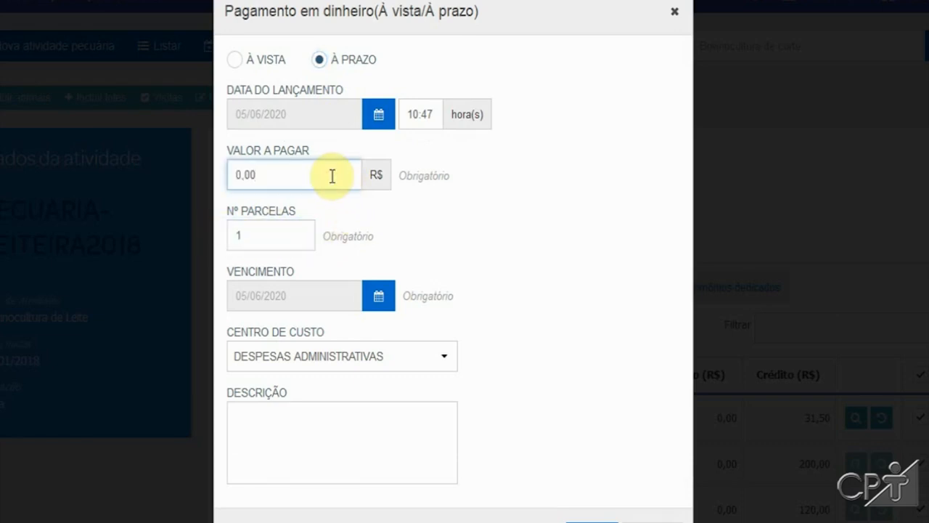
type("10")
left_click(346, 356)
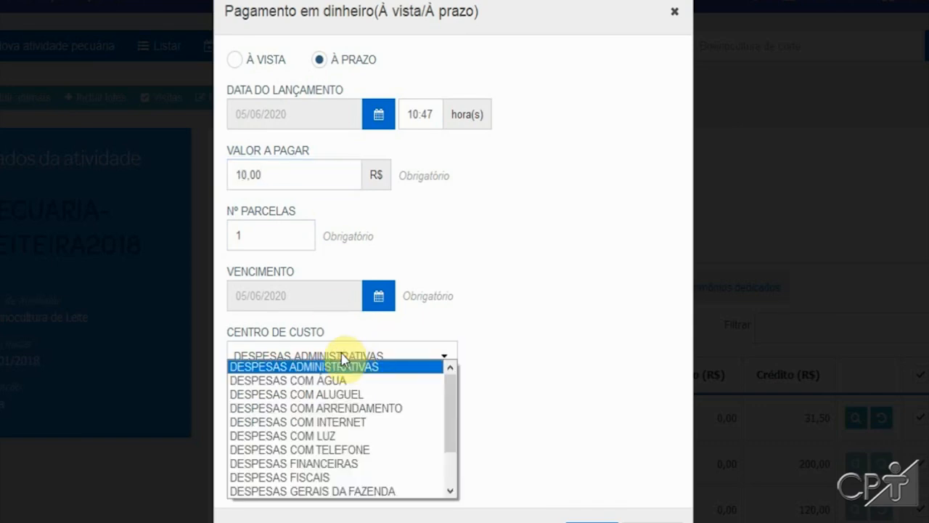
left_click(312, 422)
left_click(291, 171)
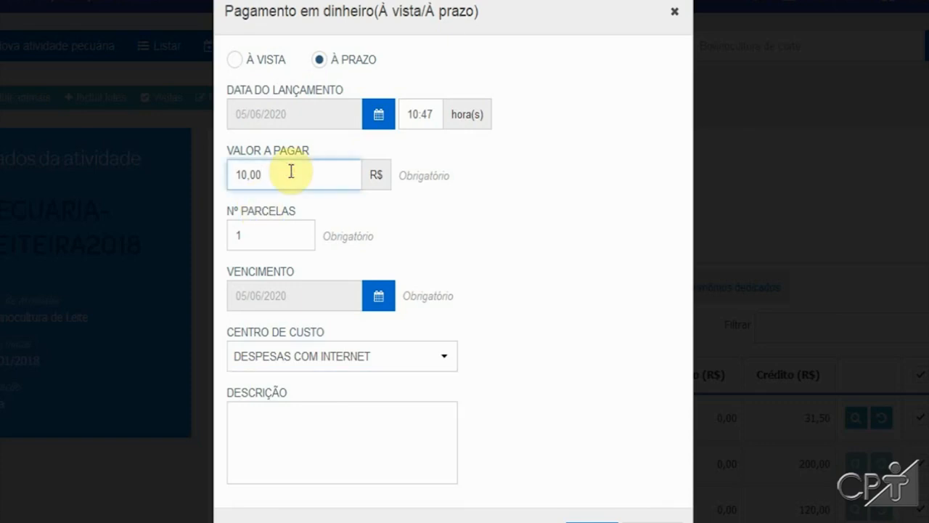
type("0")
Step: Set the cost center to MÁQUINAS ALUGADAS with a quantity of 08:00 hours and save the payment
left_click(416, 355)
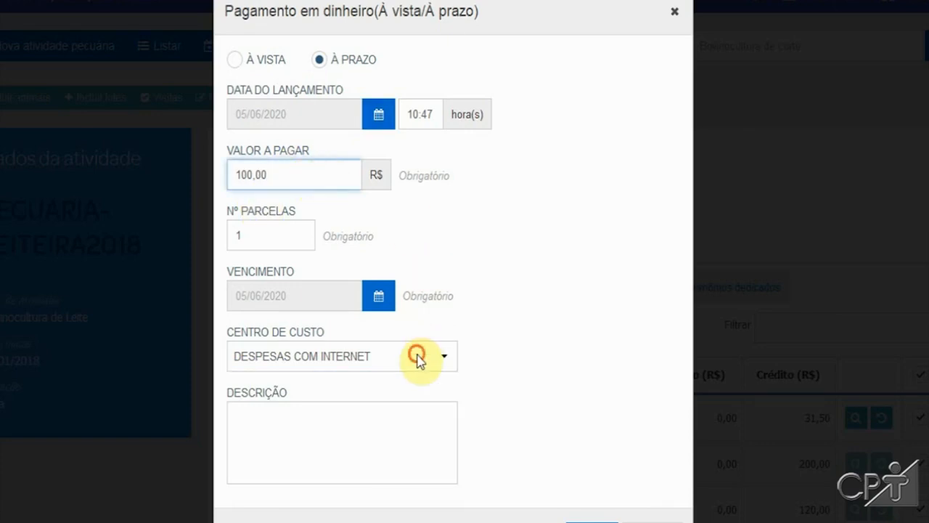
left_click_drag(450, 413, 448, 464)
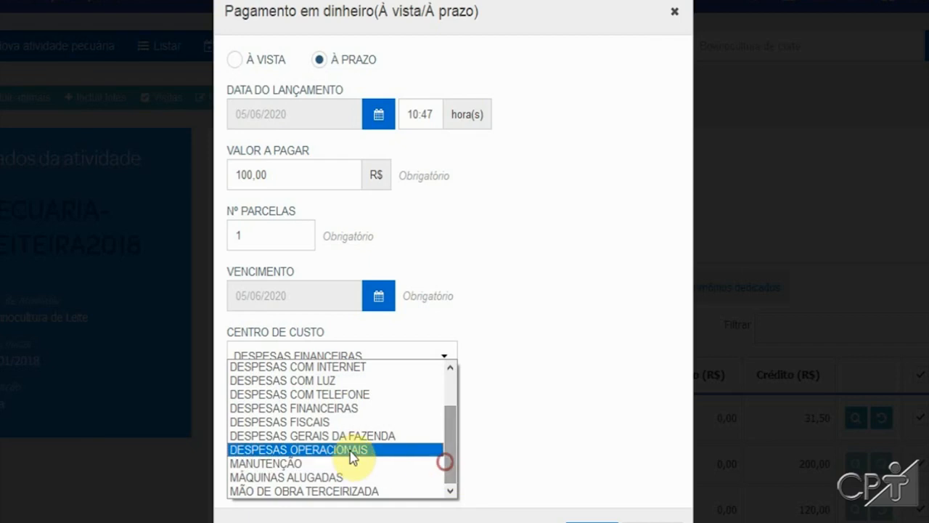
left_click(341, 477)
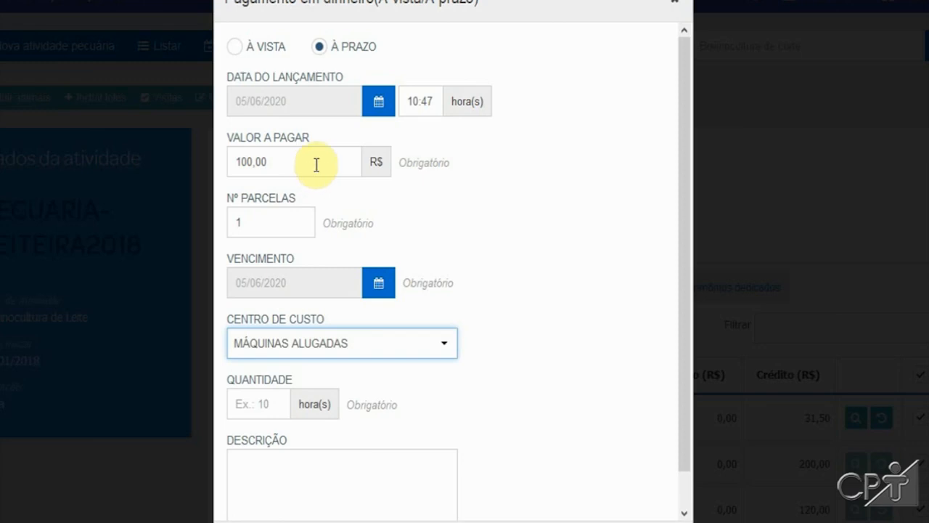
left_click(260, 404)
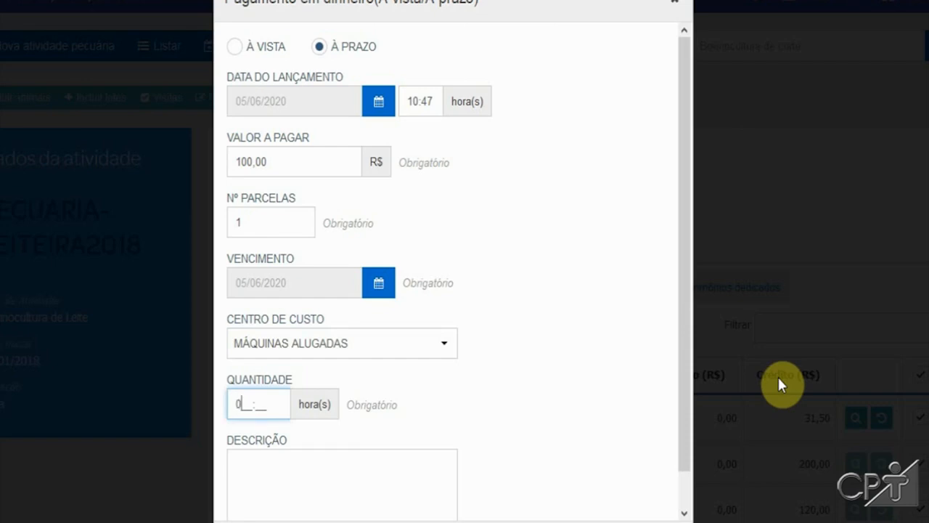
type("008:00")
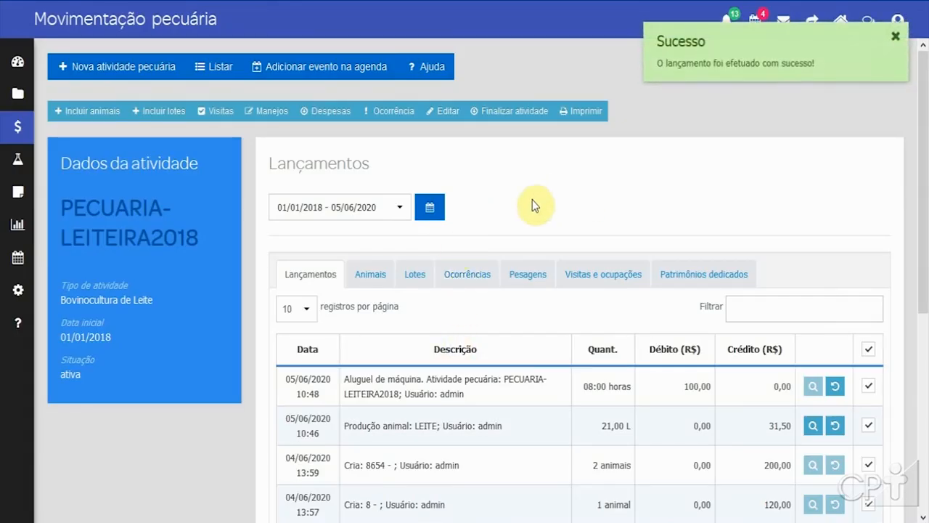
Step: Register an occurrence described as 'Mastite' for animal 88688-F0 only
left_click(392, 111)
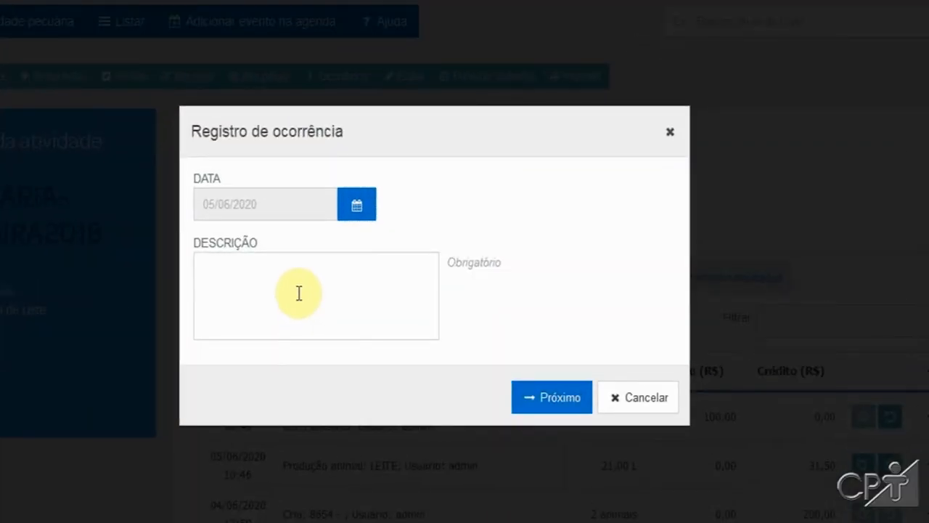
left_click(298, 292)
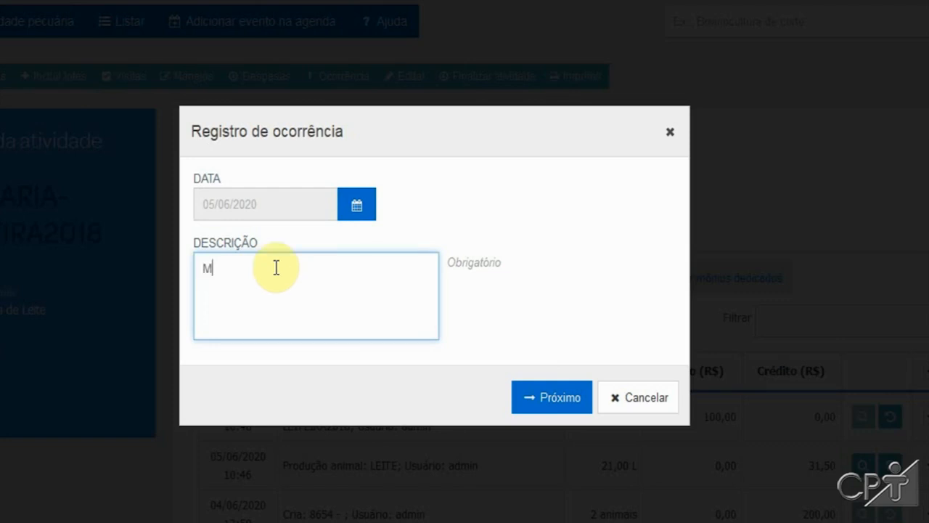
type("Mastite")
left_click(550, 389)
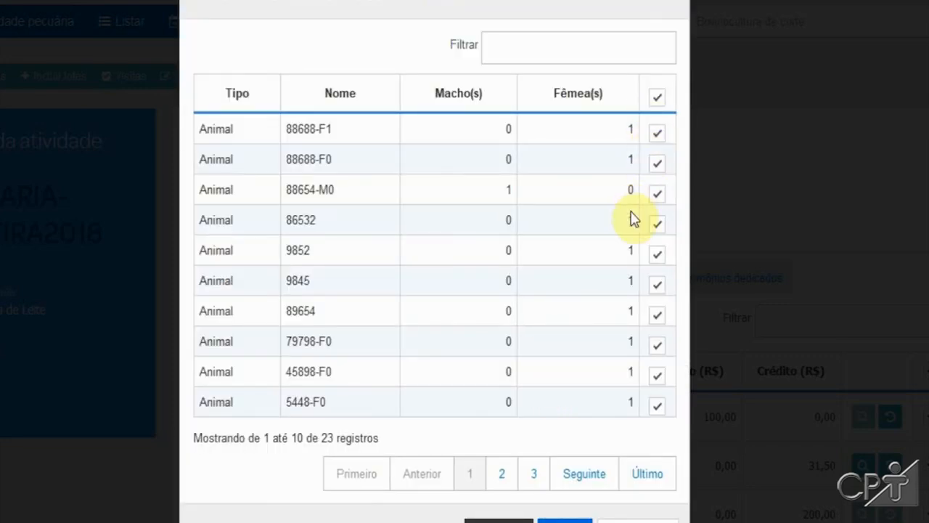
left_click(656, 96)
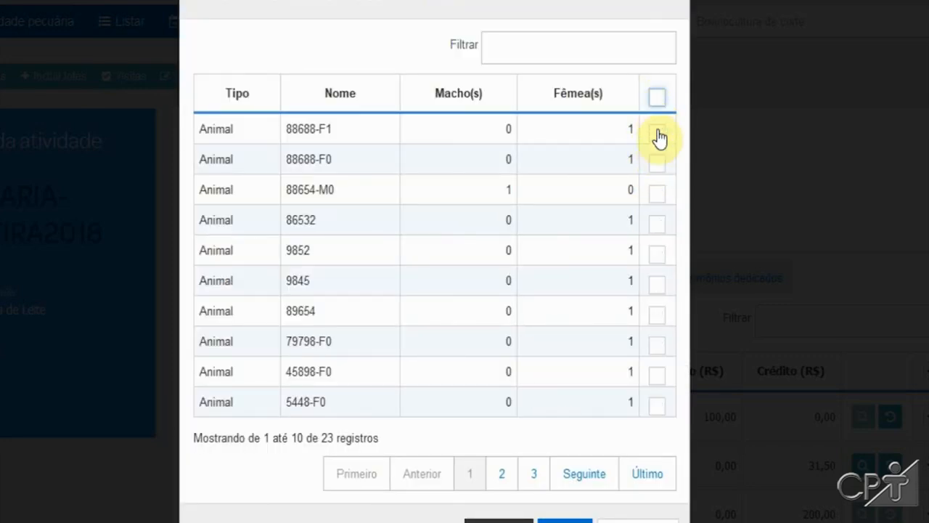
left_click(656, 166)
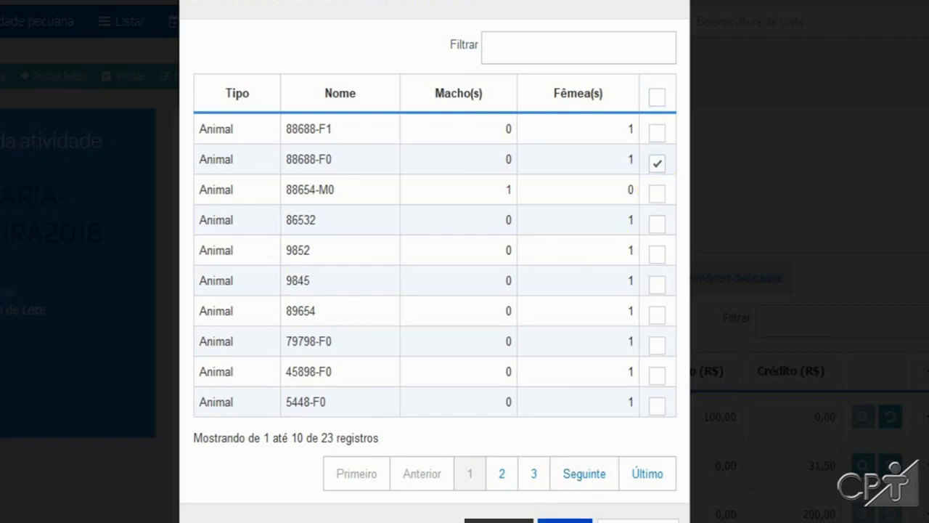
left_click(564, 520)
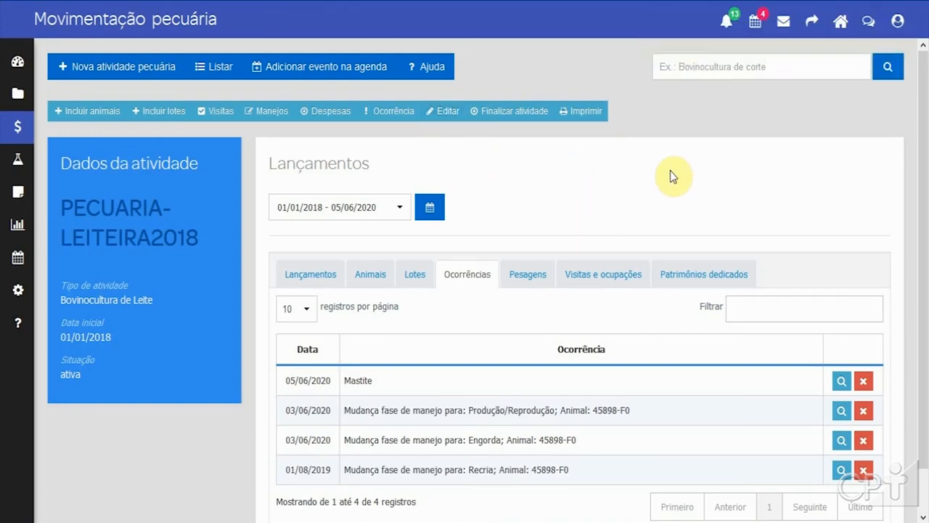
Step: Search for and open the livestock activity PECUARIA-LEITE2019
left_click(709, 66)
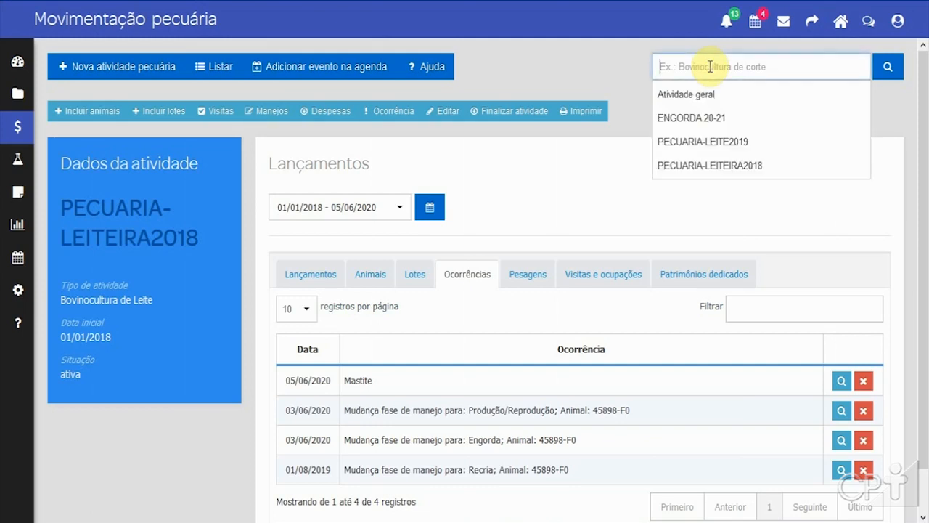
left_click(703, 146)
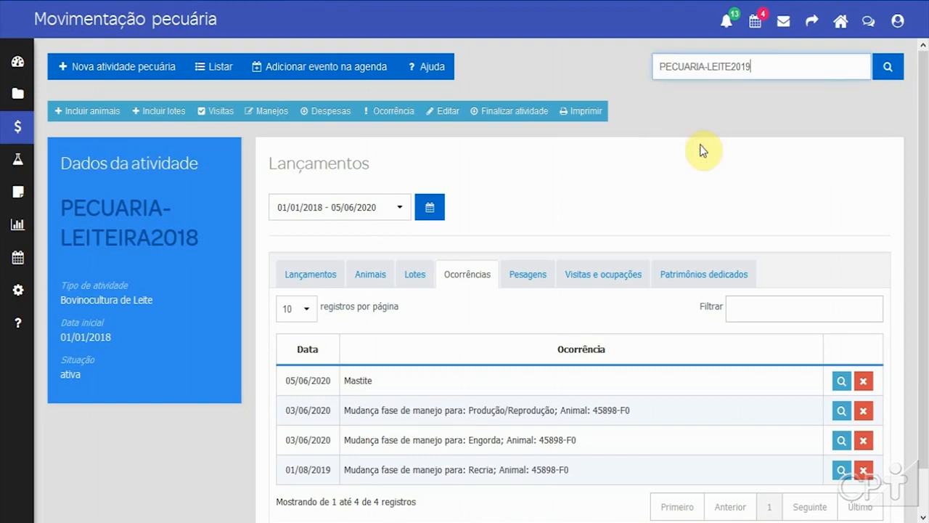
left_click(889, 68)
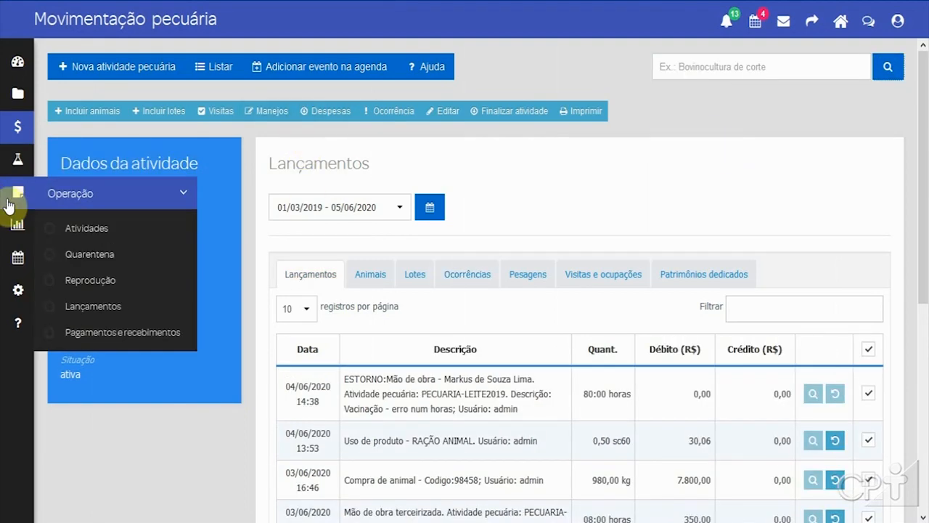
Step: Open the reports page
mouse_move(18, 190)
mouse_move(25, 231)
left_click(89, 229)
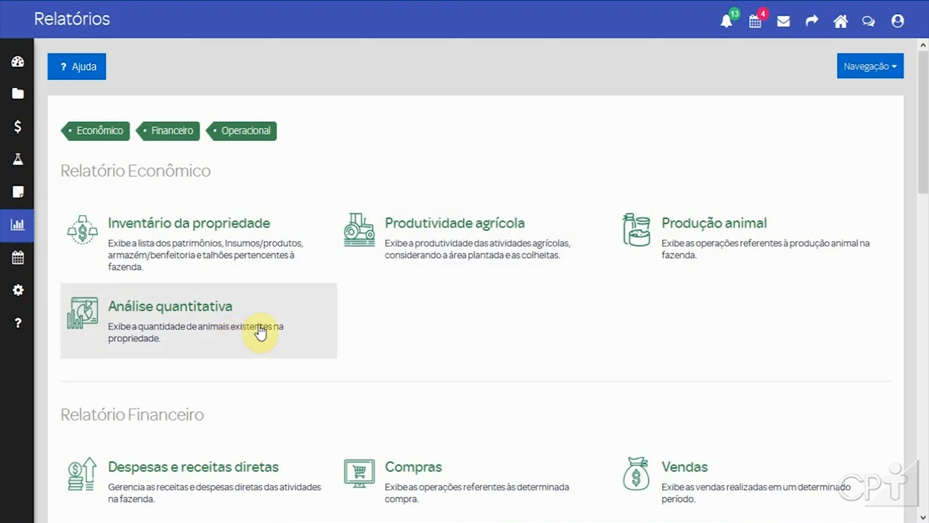
Step: Open the animal production report from the economic reports
scroll(372, 324, "down", 1)
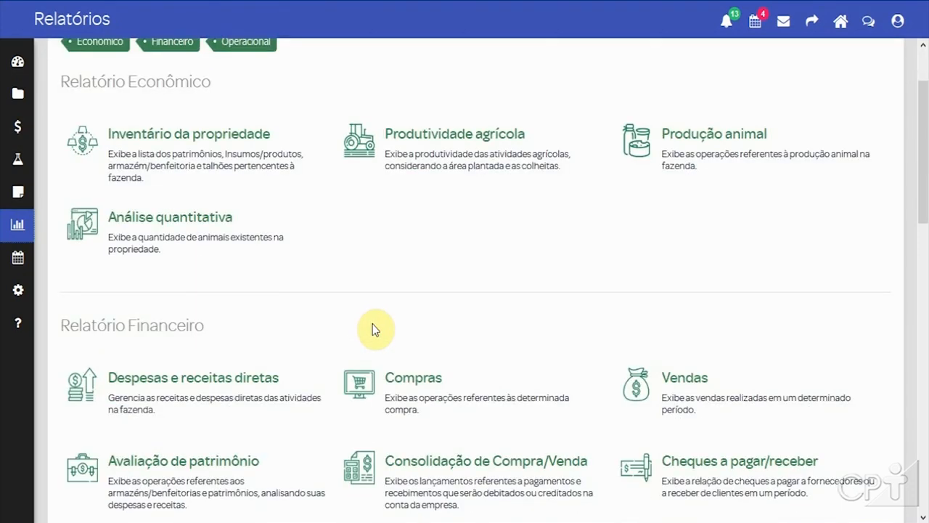
scroll(372, 324, "down", 2)
scroll(371, 326, "up", 3)
left_click(767, 254)
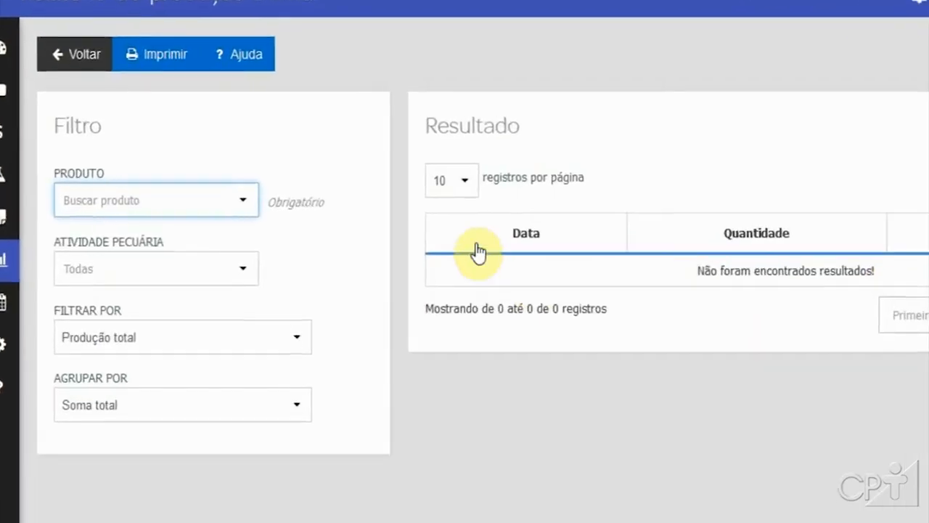
Step: Search for and select LEITE as the report's product
left_click(182, 206)
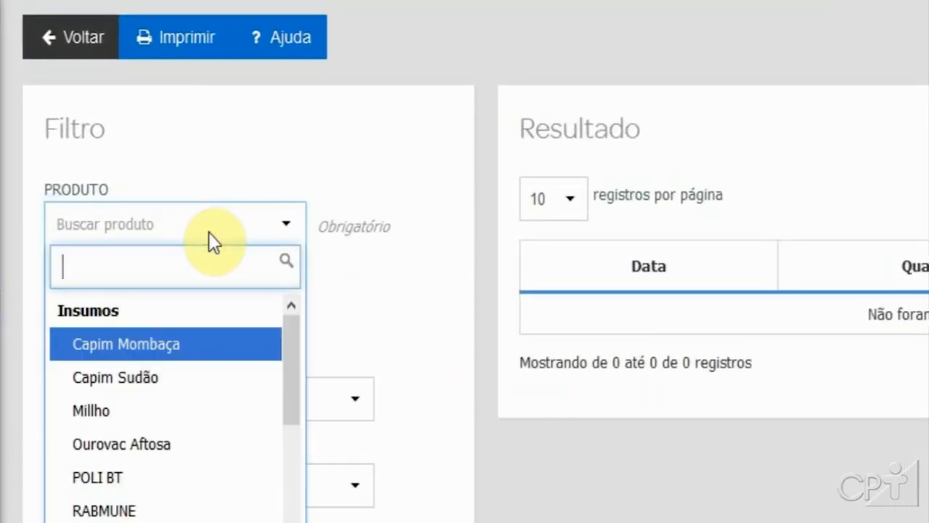
type("leit")
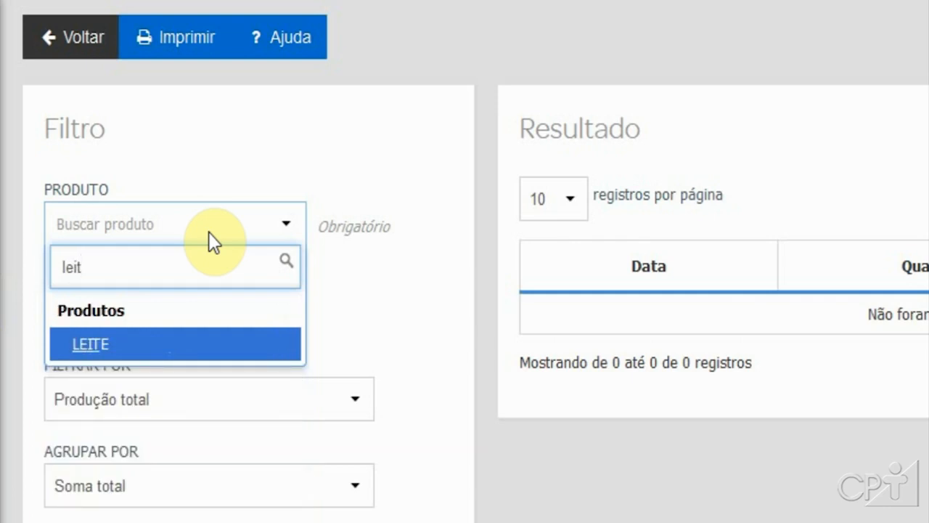
left_click(129, 358)
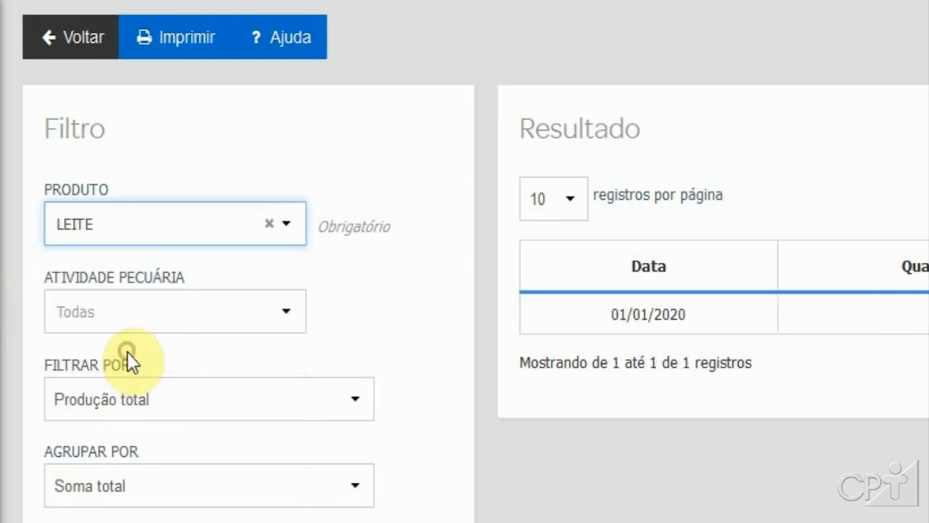
Step: Filter the animal production report by 'Produção total de cada animal', leaving the livestock activity at all
left_click(142, 317)
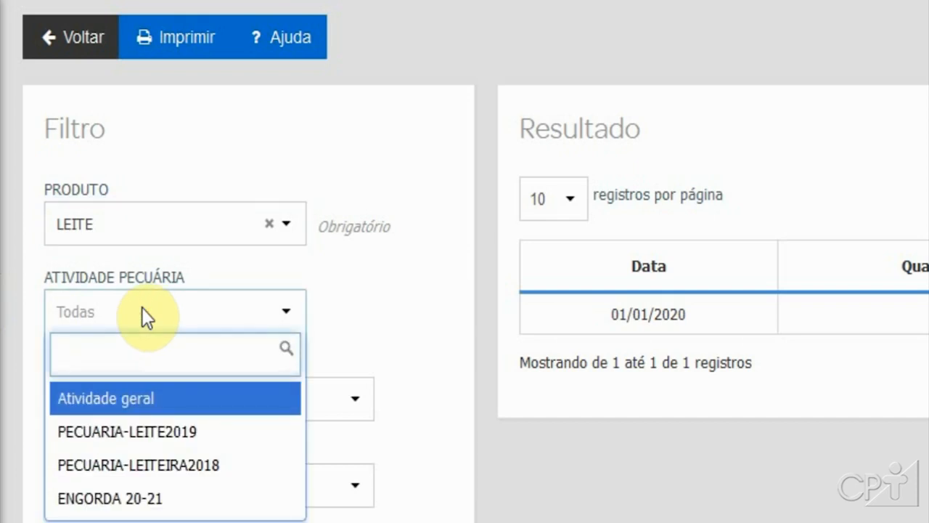
left_click(360, 269)
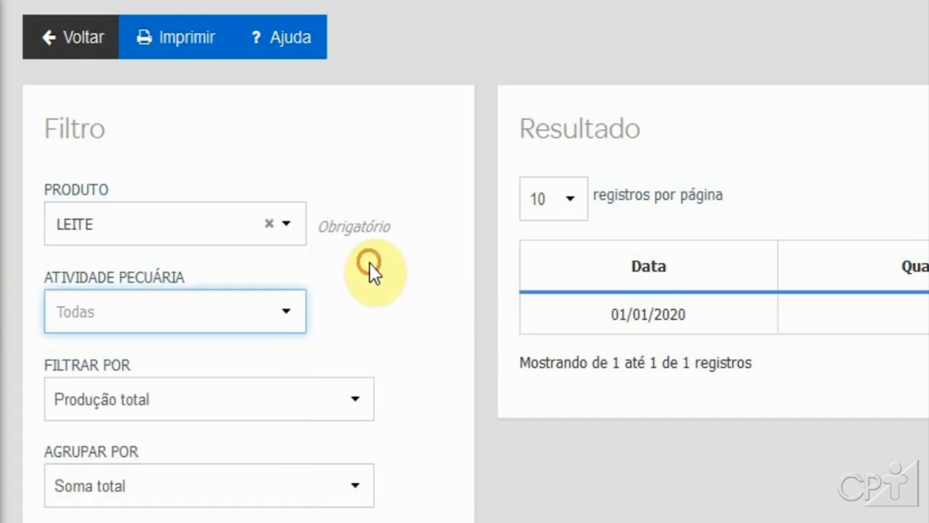
left_click(239, 399)
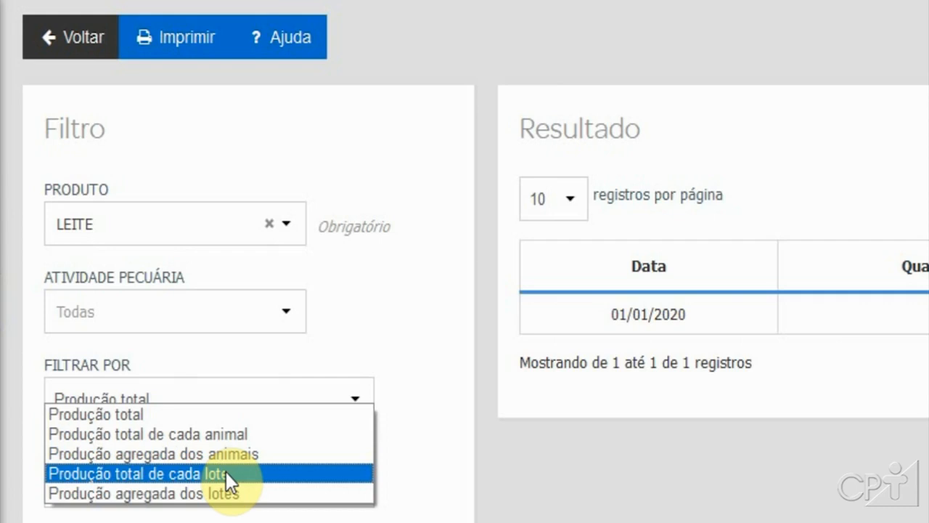
left_click(215, 435)
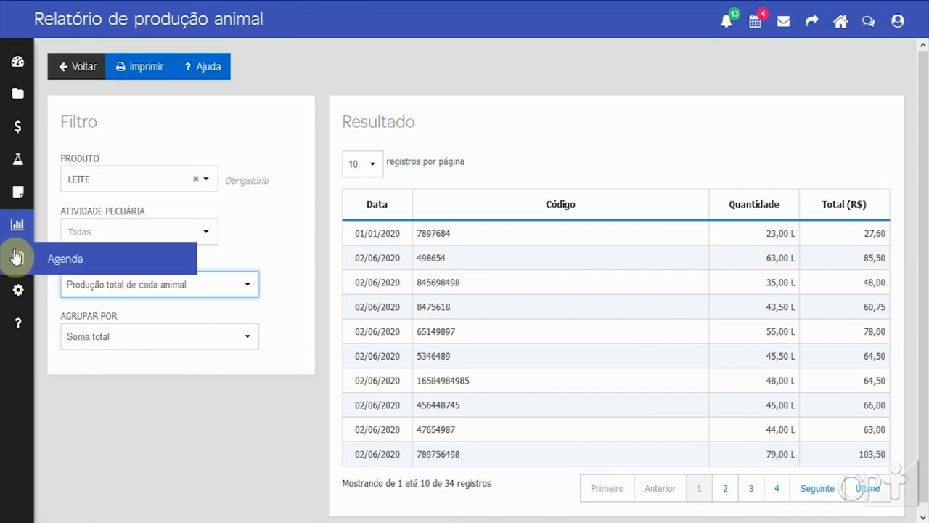
Step: Go back to the reports page and open the property inventory report
left_click(63, 224)
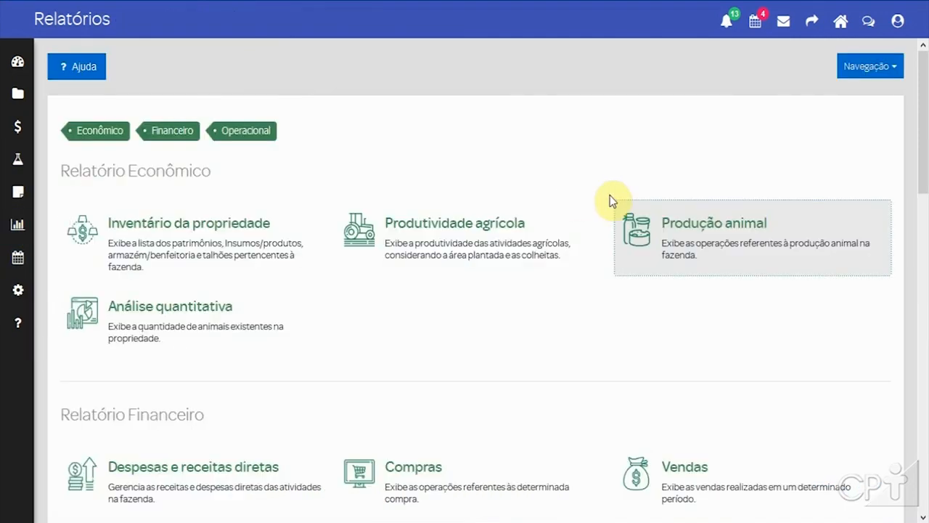
scroll(491, 375, "down", 3)
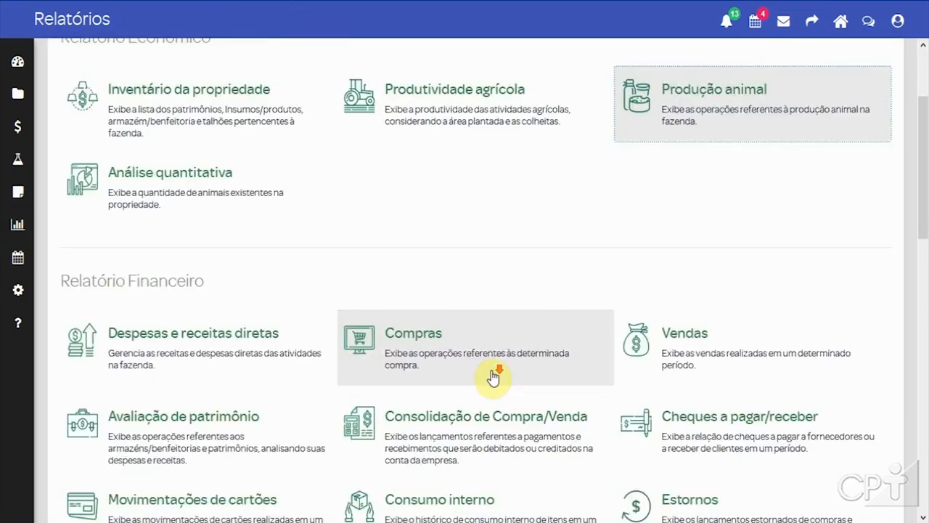
scroll(492, 375, "up", 3)
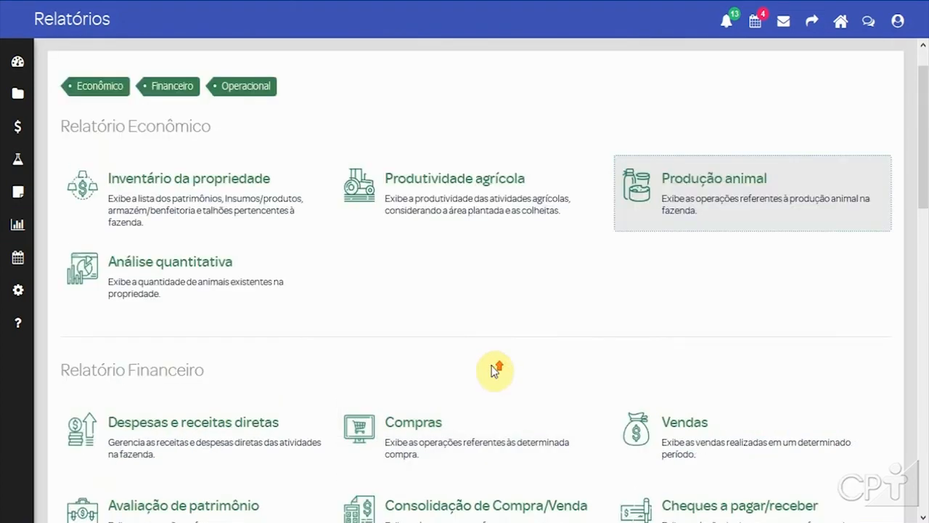
left_click(167, 188)
Step: Scroll through the property inventory sections: assets, animals, lots, inputs, warehouses and plots
scroll(227, 304, "down", 1)
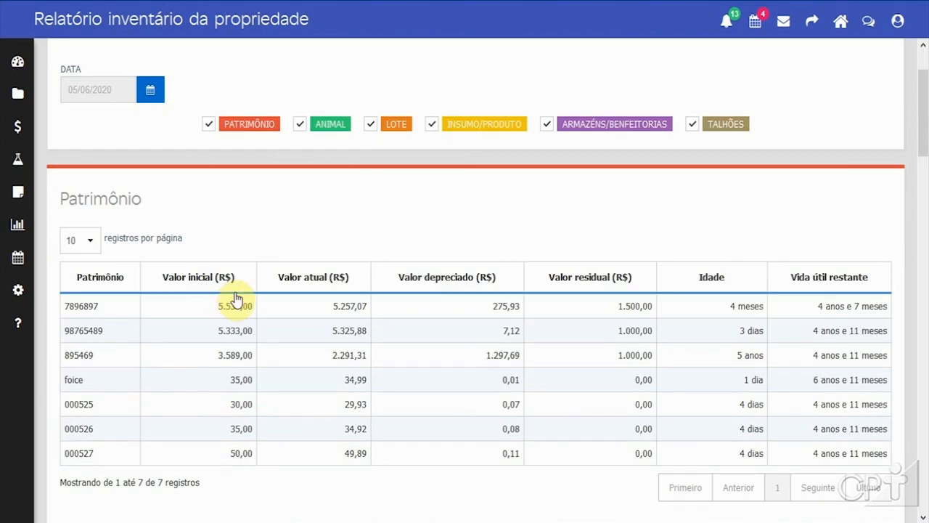
scroll(236, 298, "down", 3)
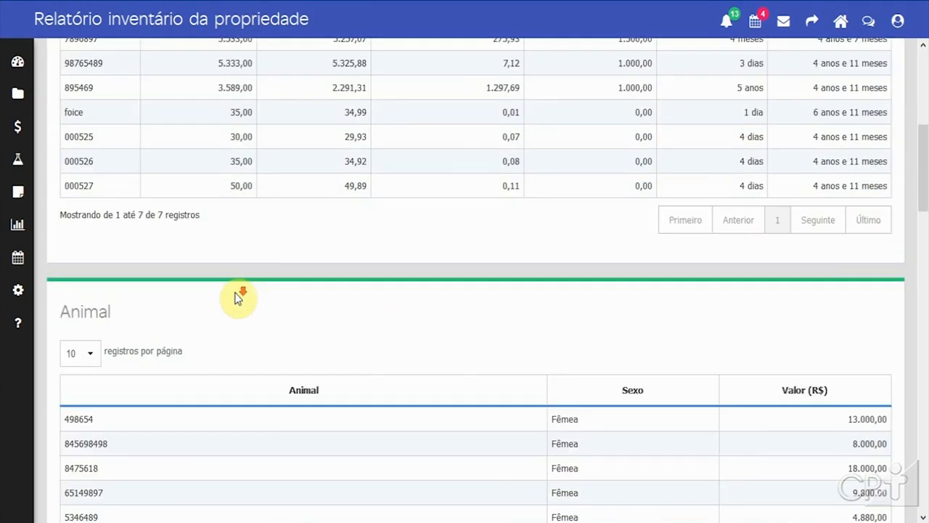
scroll(236, 298, "down", 7)
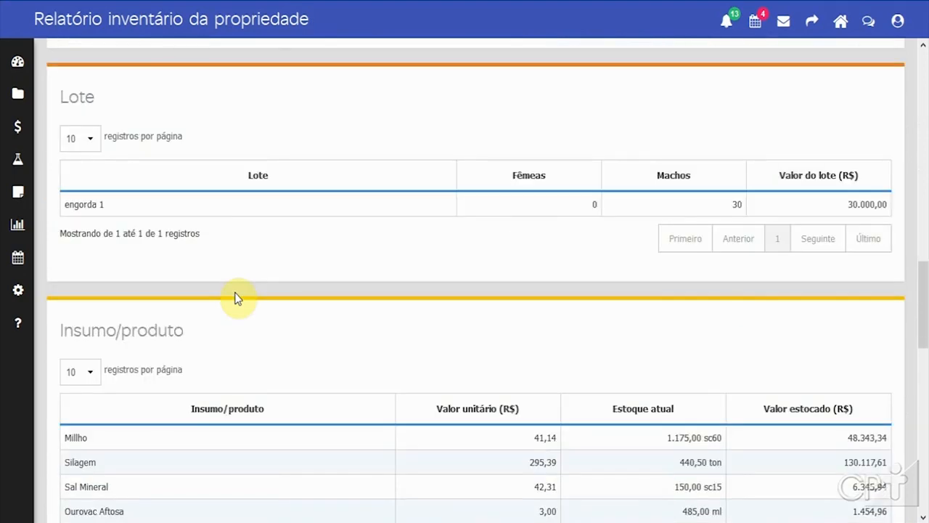
scroll(236, 297, "down", 5)
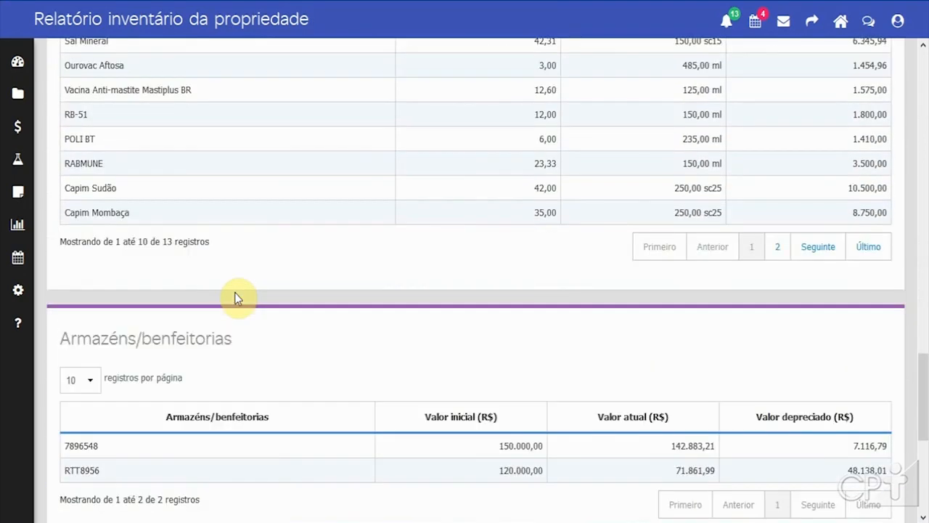
scroll(236, 297, "down", 4)
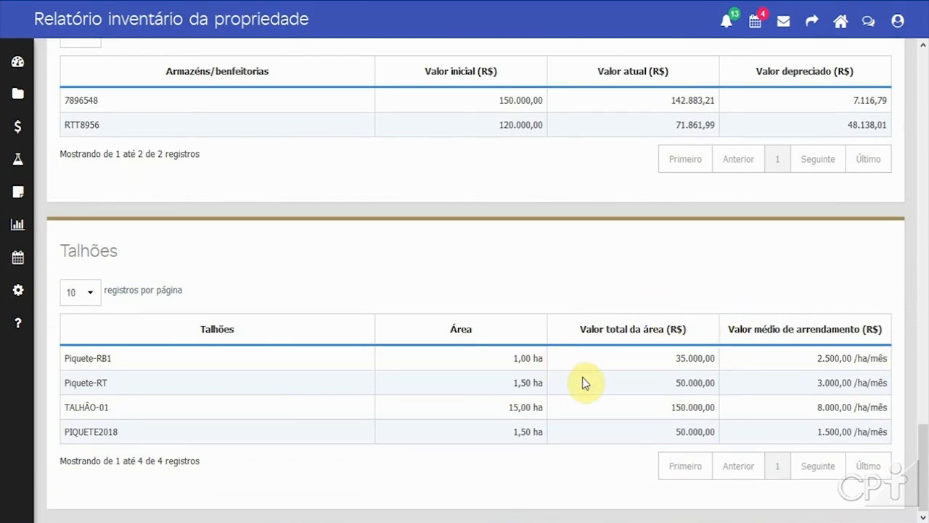
scroll(582, 377, "up", 2)
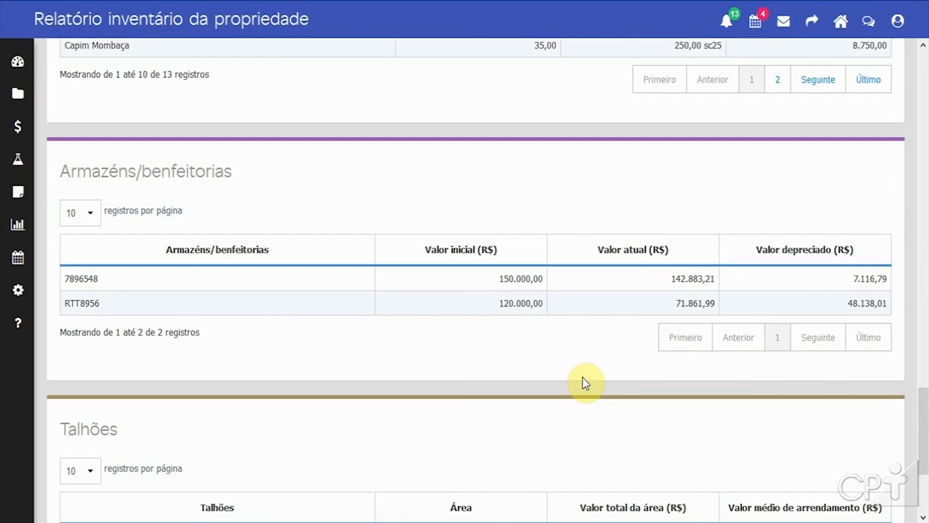
scroll(583, 377, "up", 2)
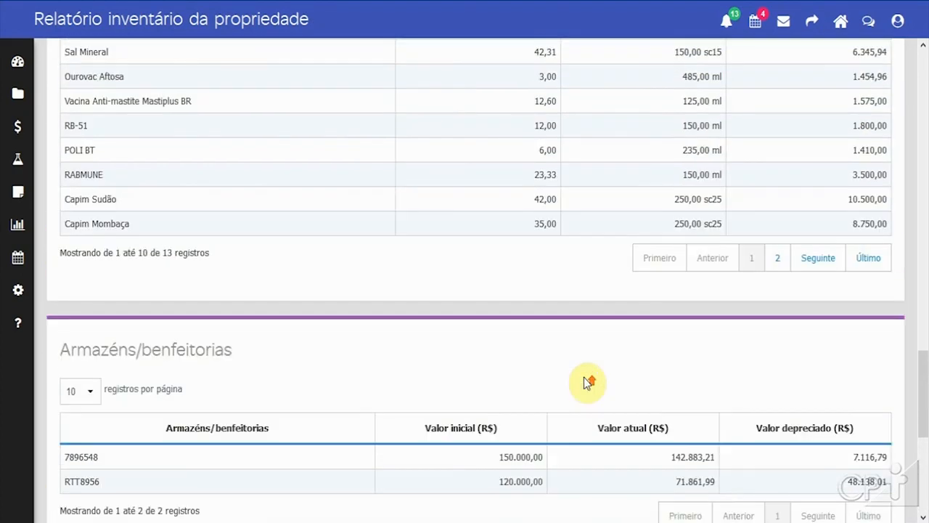
scroll(583, 377, "up", 3)
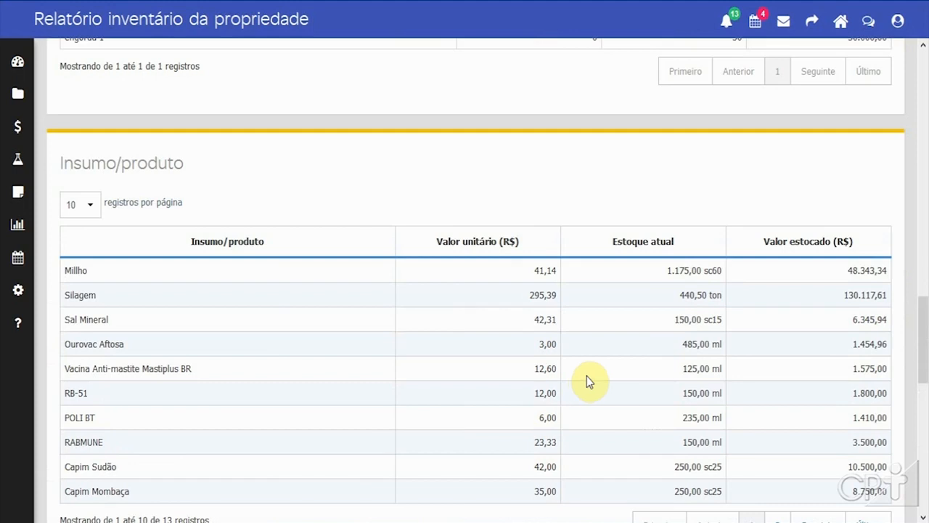
scroll(586, 375, "up", 3)
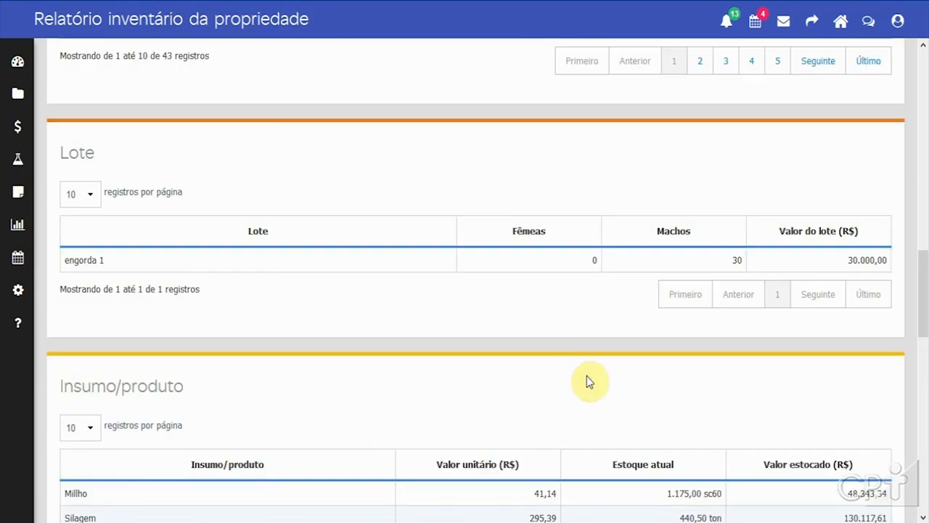
scroll(586, 375, "up", 2)
scroll(586, 375, "up", 4)
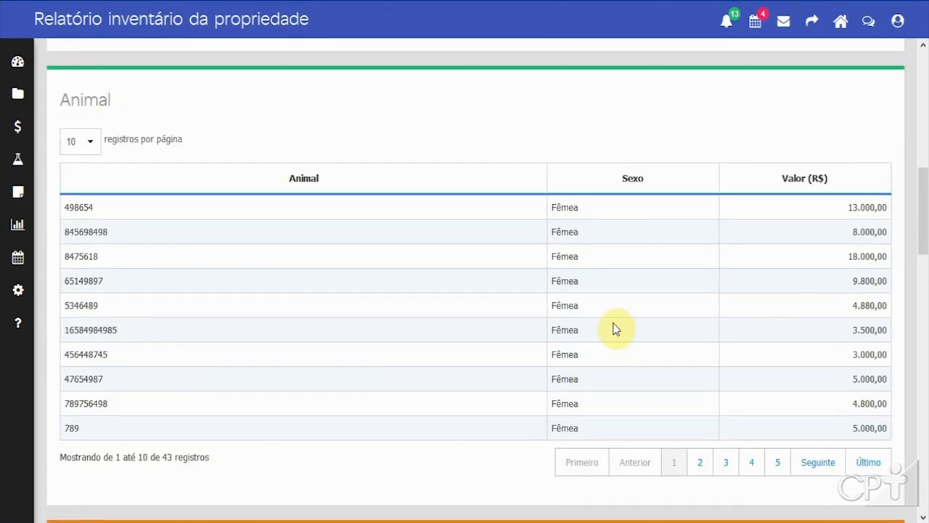
scroll(614, 327, "up", 5)
scroll(614, 329, "up", 2)
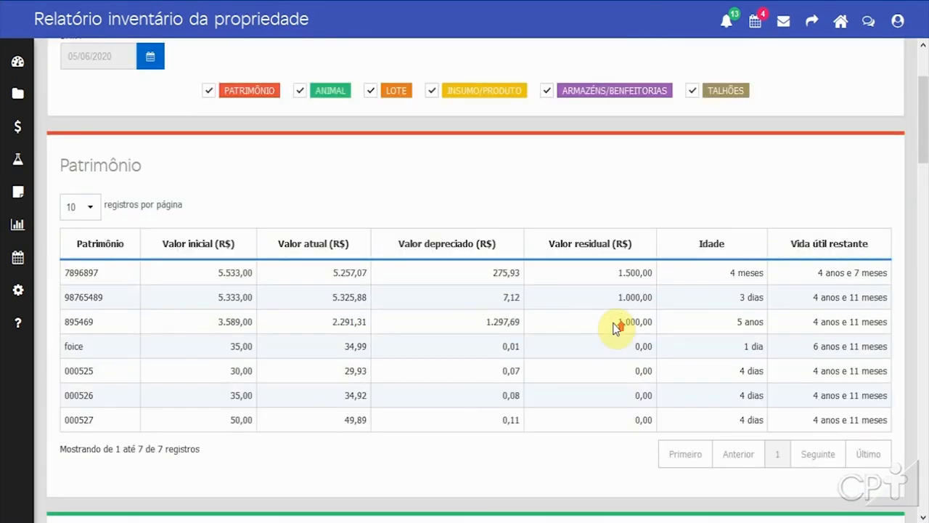
scroll(616, 328, "up", 2)
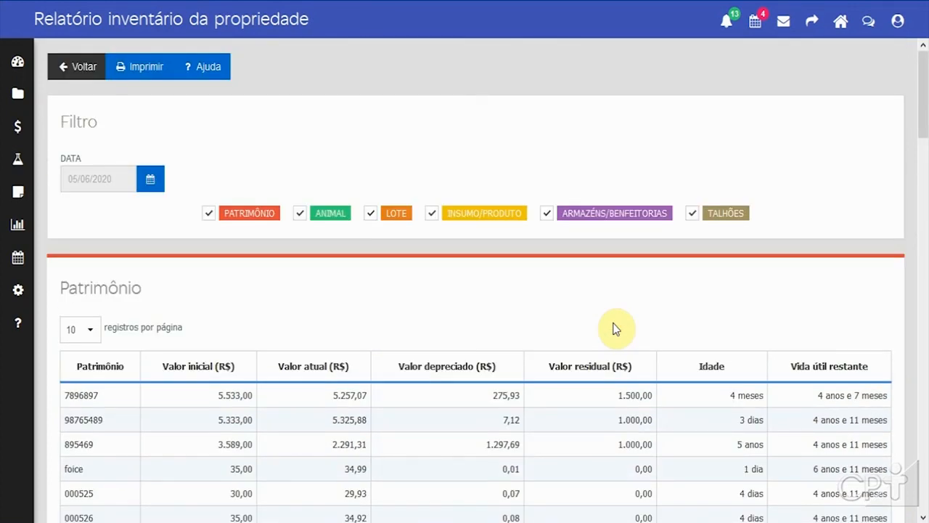
Step: Return to the reports page and open the direct revenues and expenses report
mouse_move(17, 224)
left_click(71, 230)
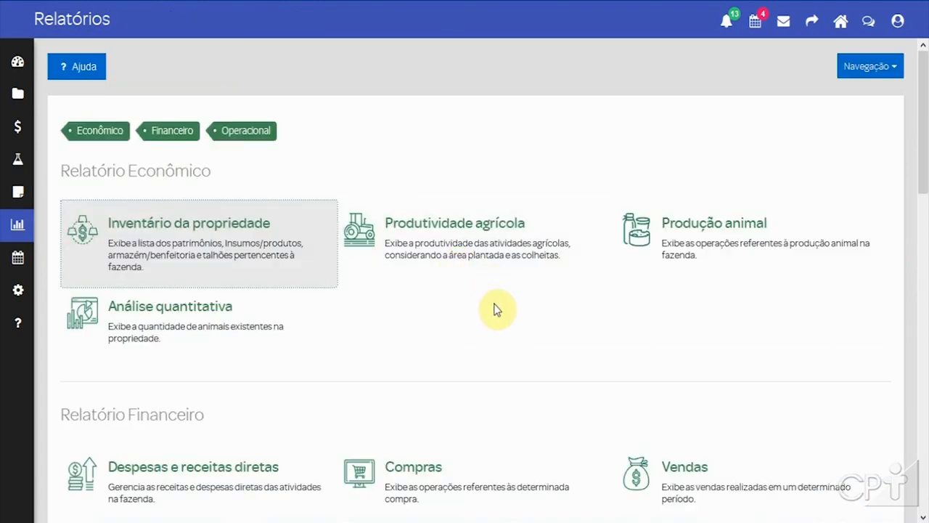
scroll(498, 312, "down", 1)
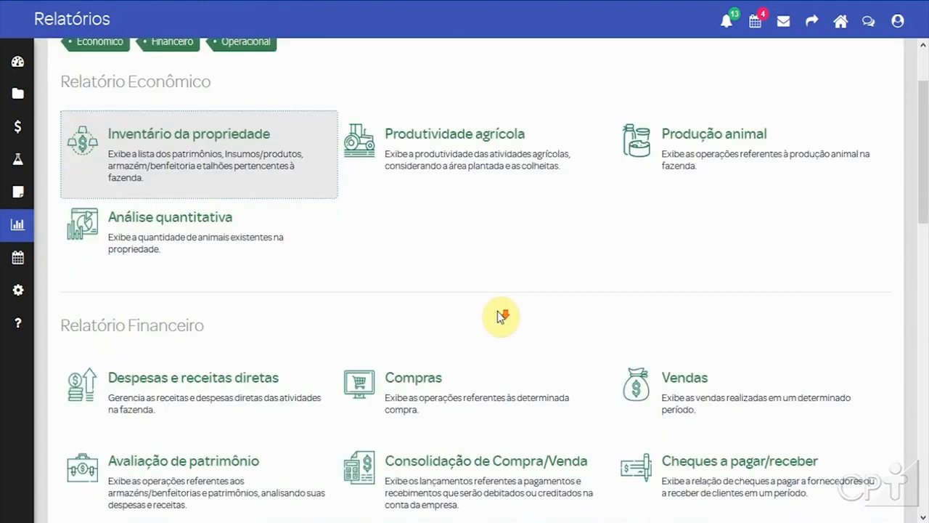
left_click(171, 386)
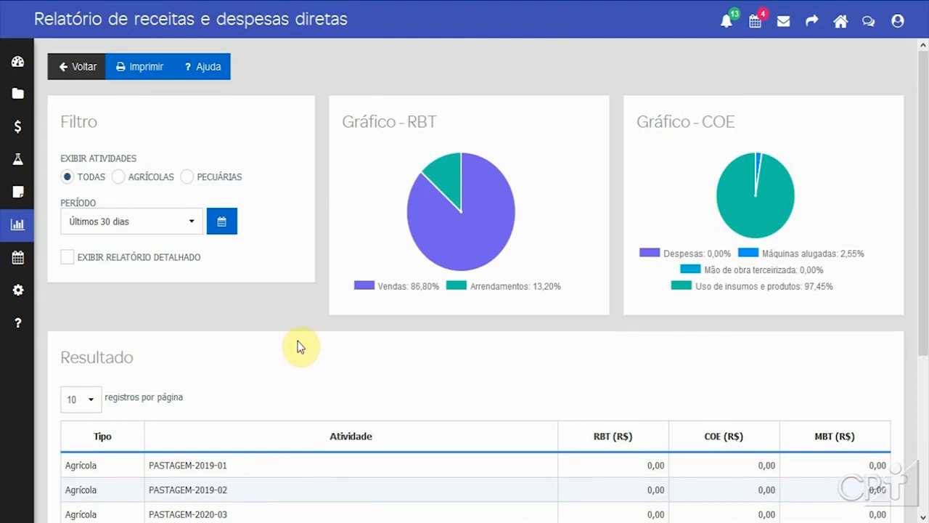
Step: Filter the direct revenues and expenses report to show only livestock (Pecuárias) activities
scroll(301, 346, "down", 2)
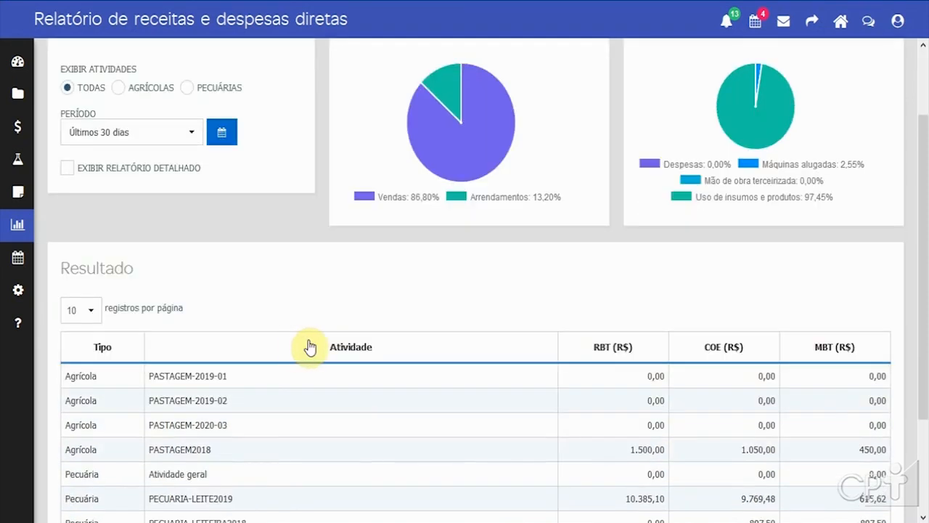
scroll(312, 346, "down", 3)
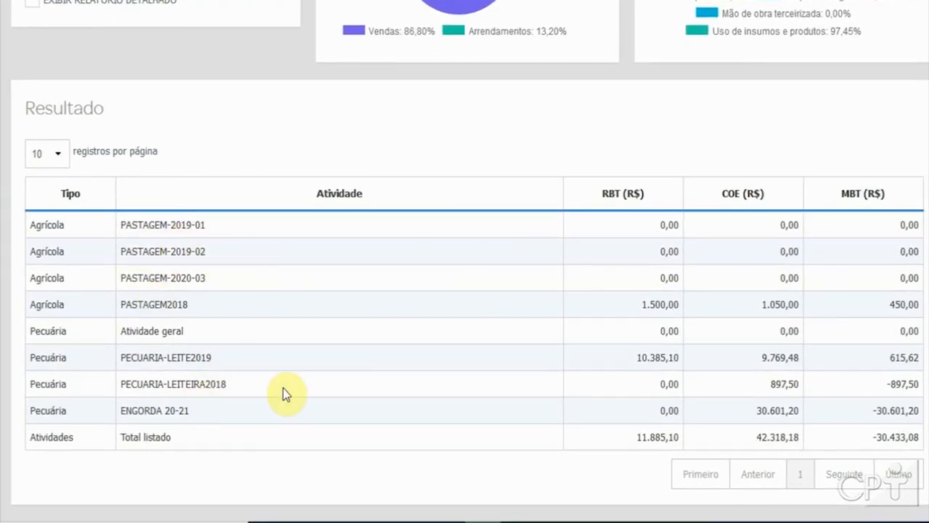
scroll(283, 389, "up", 5)
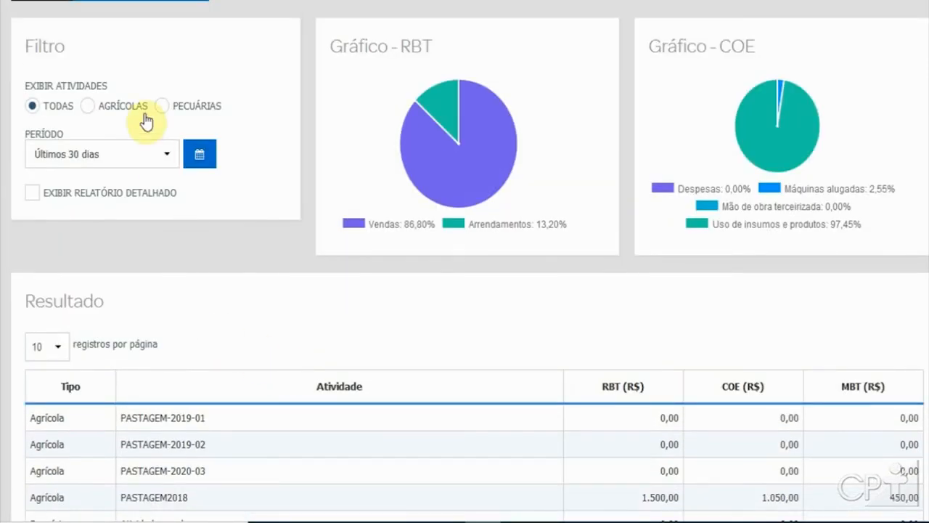
left_click(185, 106)
scroll(312, 324, "down", 3)
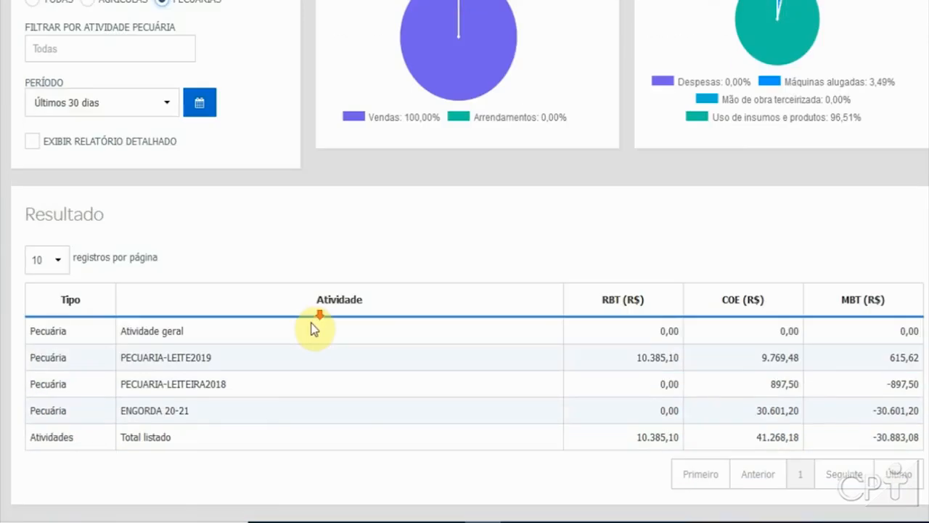
scroll(313, 330, "up", 4)
Step: Return to the reports page and browse down to the operational reports
mouse_move(781, 190)
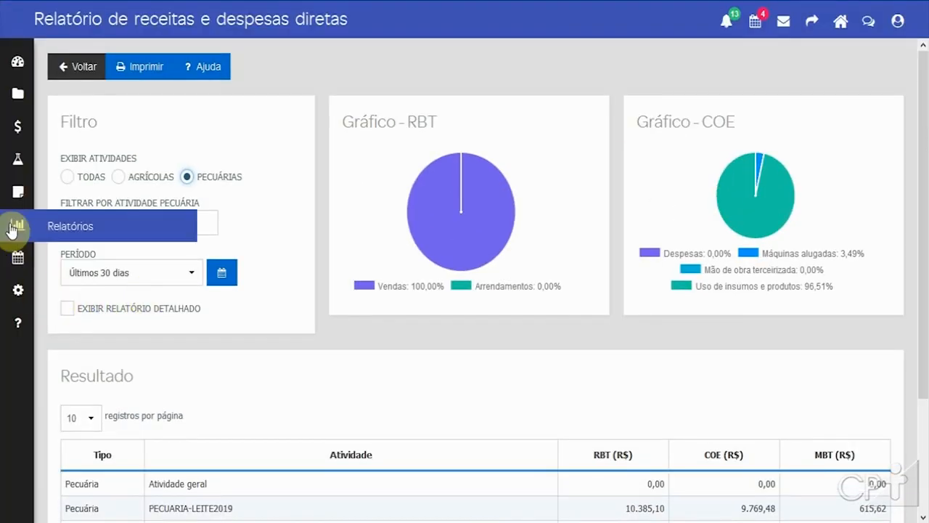
left_click(12, 230)
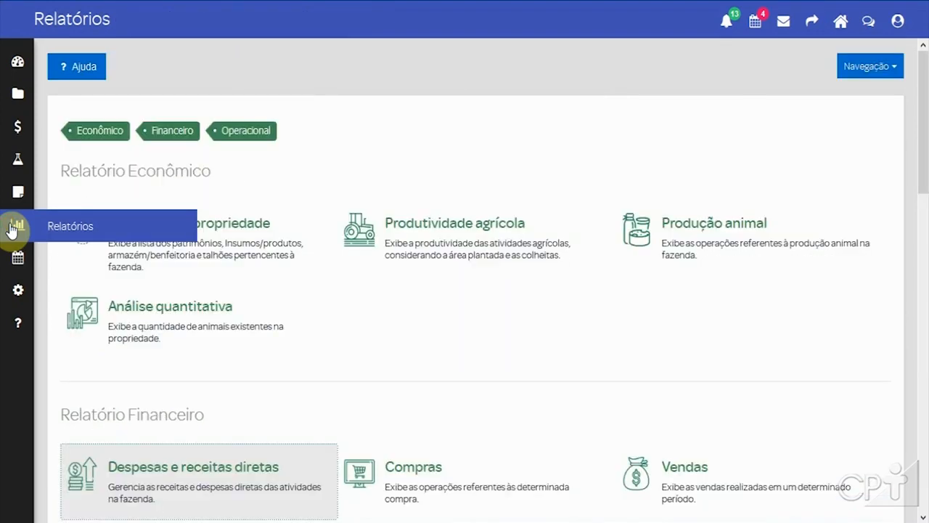
scroll(436, 330, "down", 5)
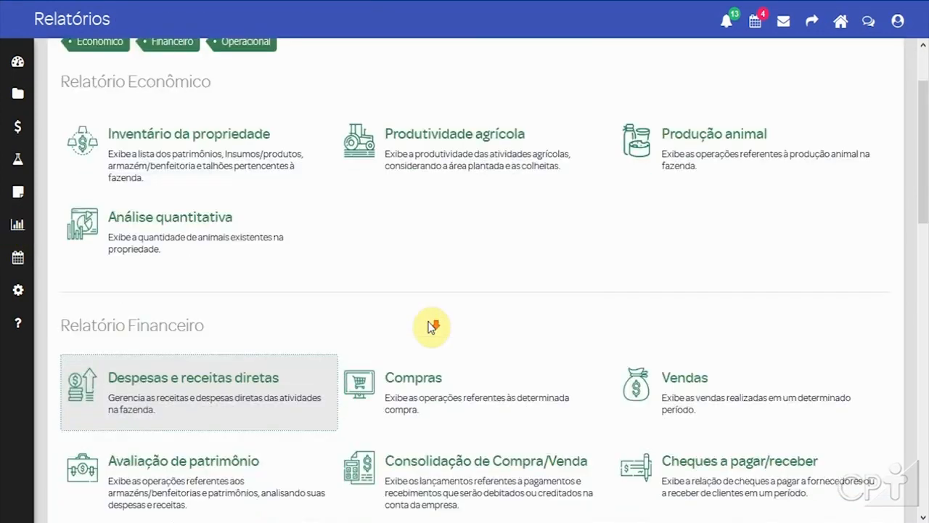
scroll(566, 341, "down", 6)
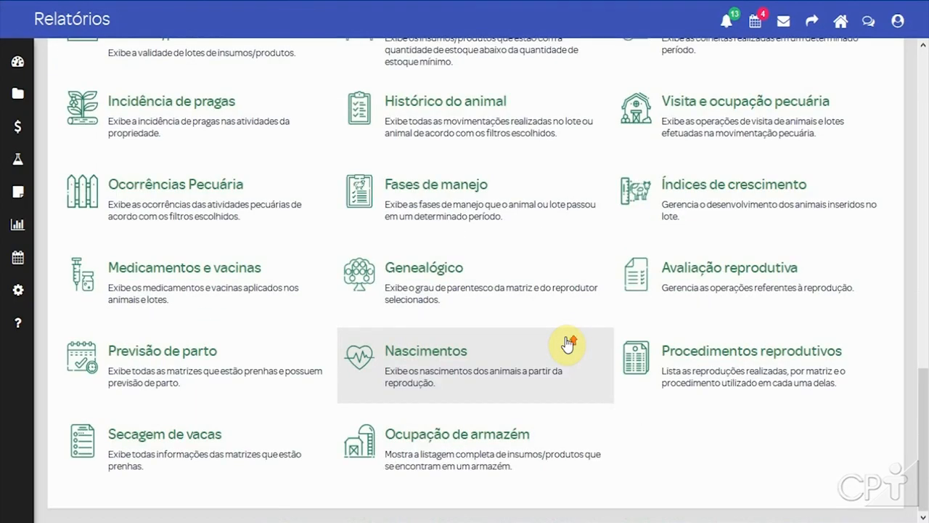
scroll(565, 341, "up", 3)
scroll(564, 342, "down", 1)
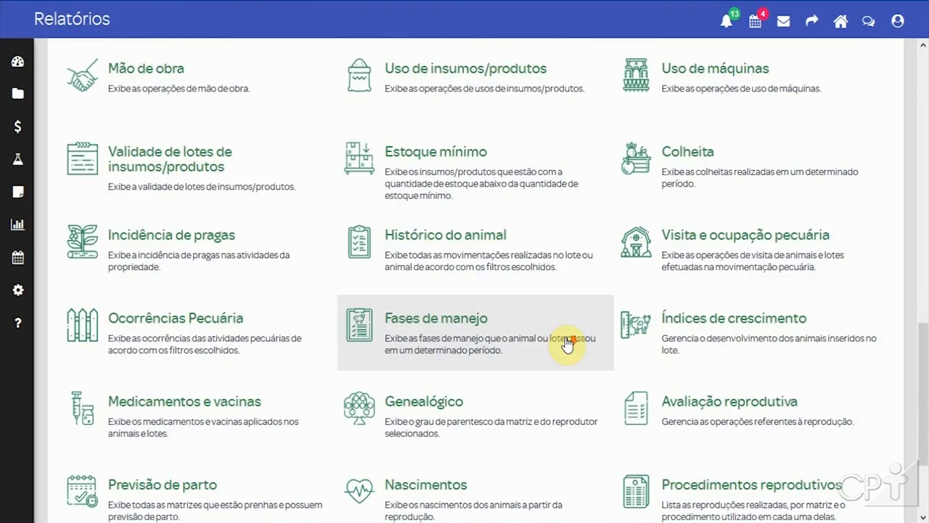
left_click(479, 268)
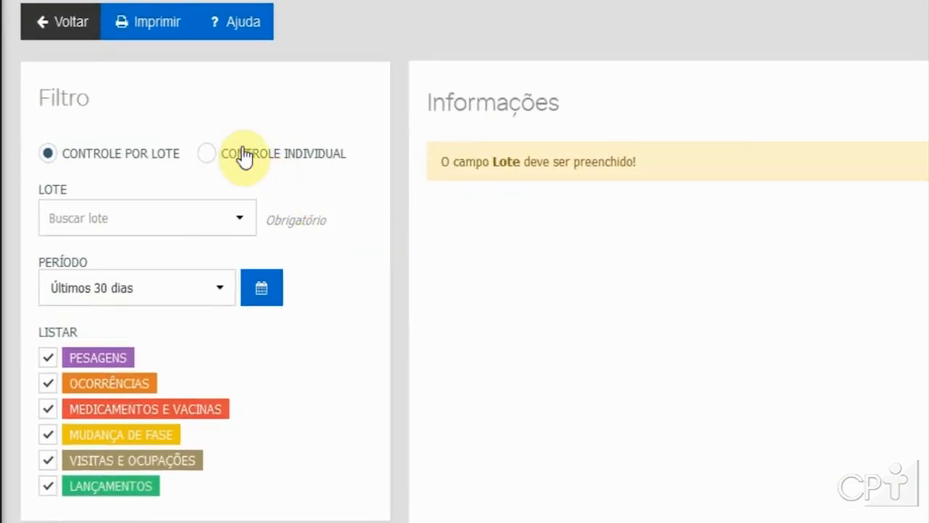
left_click(269, 154)
left_click(199, 218)
left_click(84, 300)
Step: Scroll through the animal's history sections: weighings, occurrences, medications, phase changes, visits and financial entries
scroll(512, 283, "down", 2)
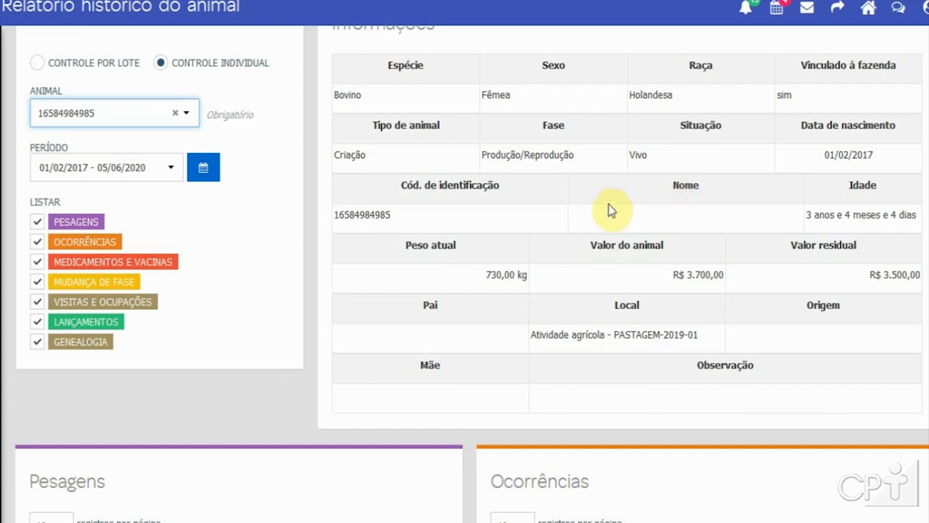
scroll(594, 210, "down", 2)
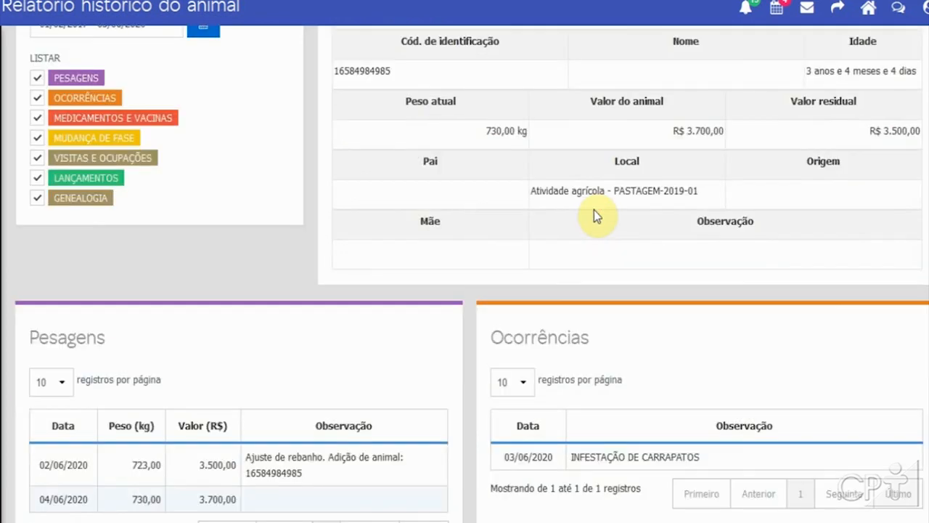
scroll(593, 210, "down", 1)
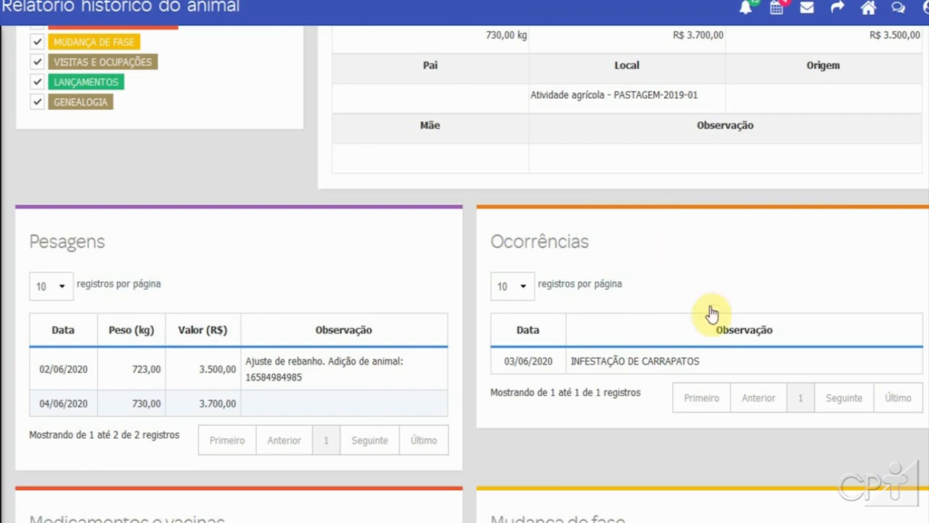
scroll(608, 316, "down", 3)
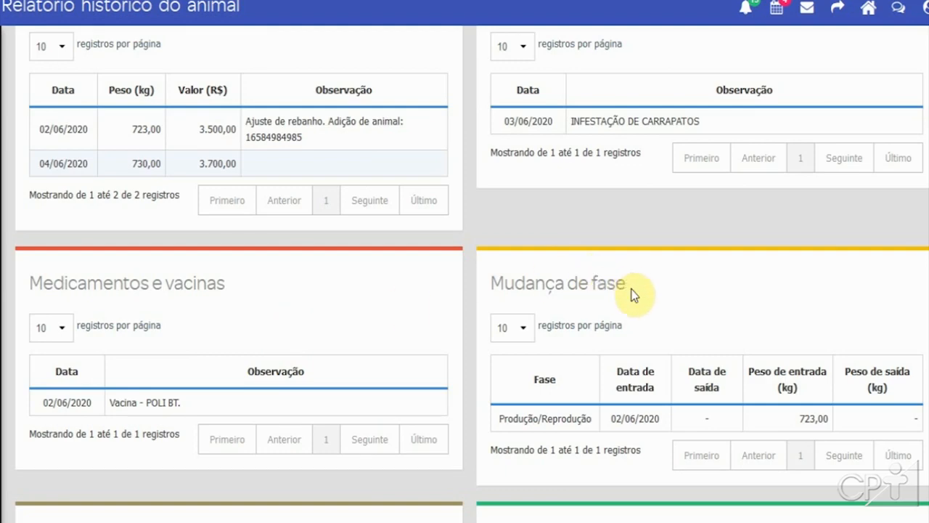
scroll(631, 293, "down", 4)
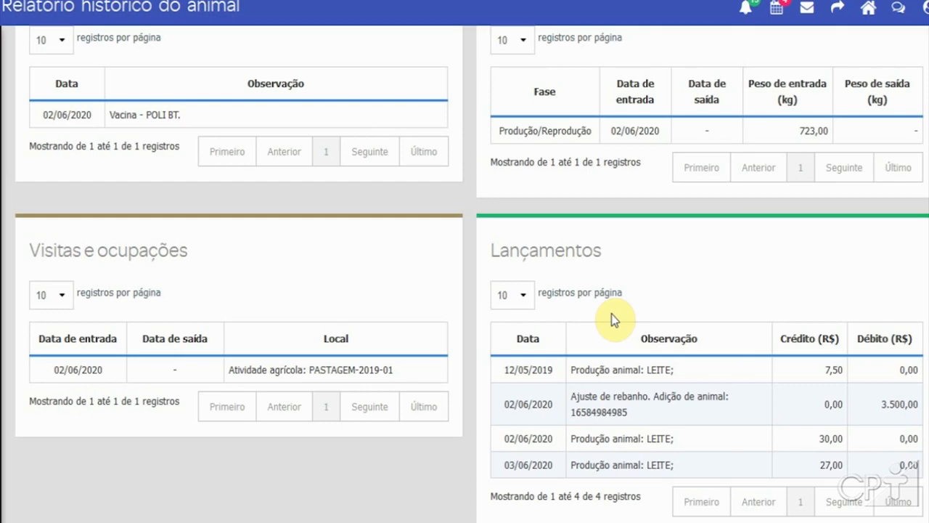
scroll(611, 314, "up", 10)
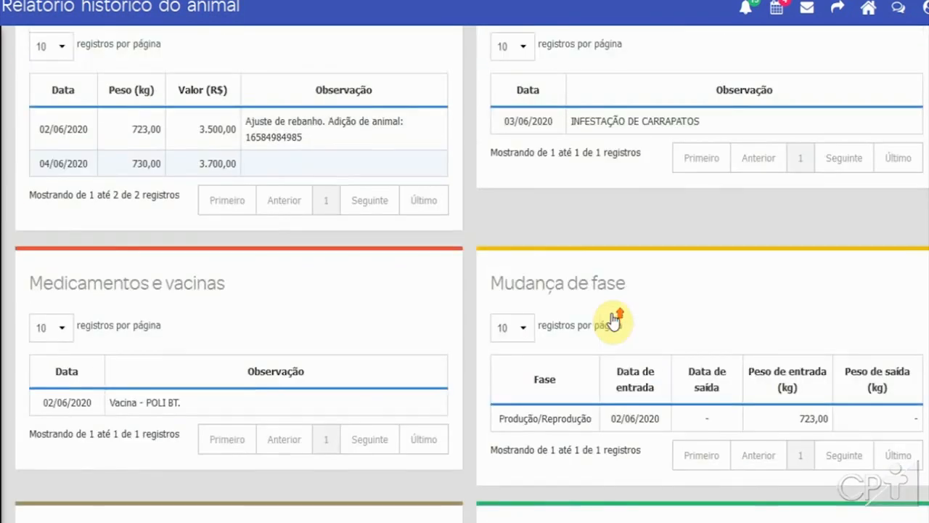
scroll(612, 314, "up", 3)
scroll(611, 313, "down", 5)
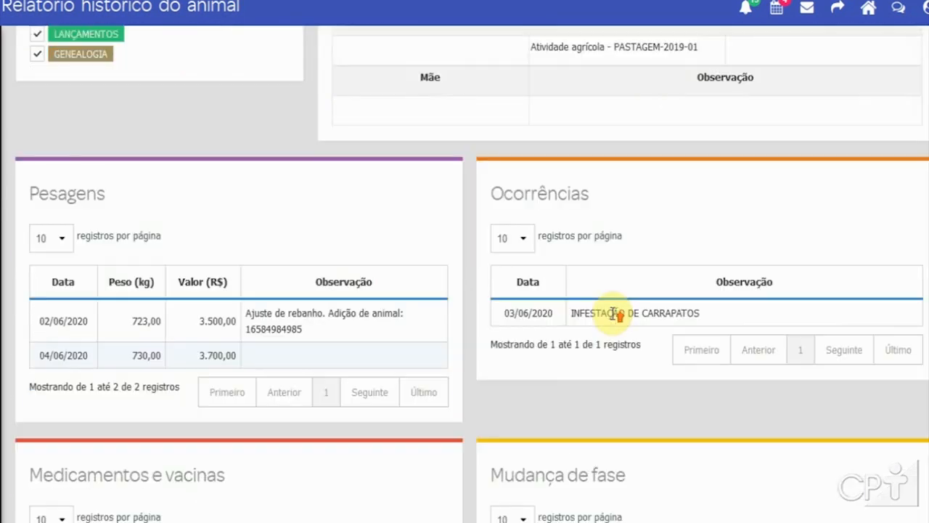
scroll(612, 313, "up", 5)
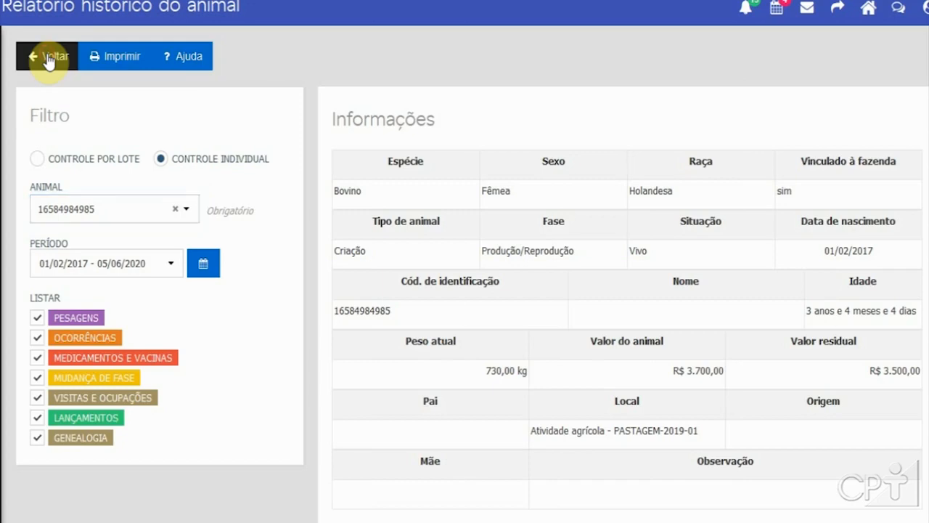
left_click(48, 58)
scroll(543, 281, "down", 2)
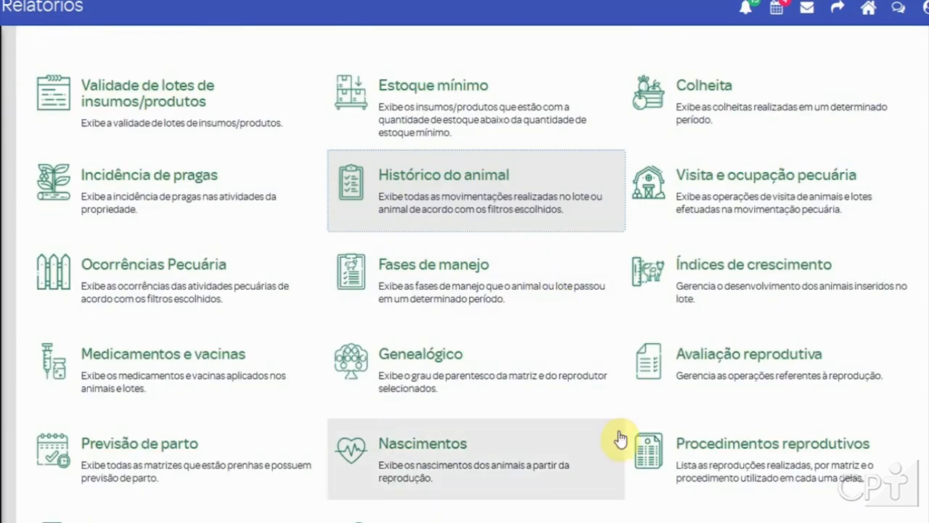
left_click(743, 282)
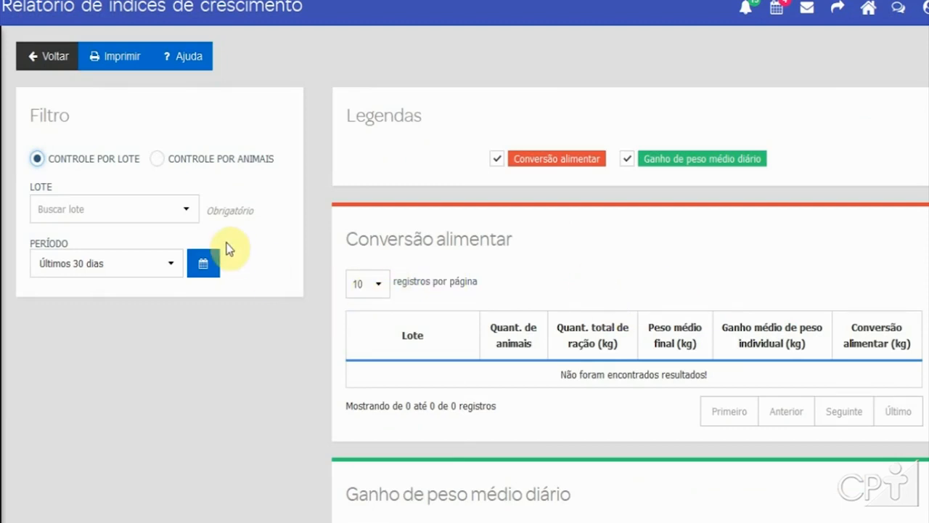
left_click(209, 162)
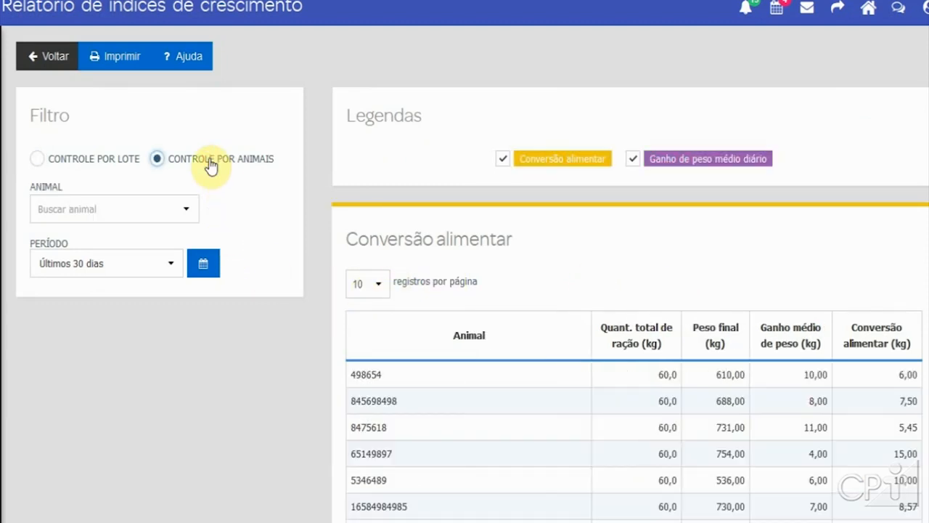
left_click(150, 211)
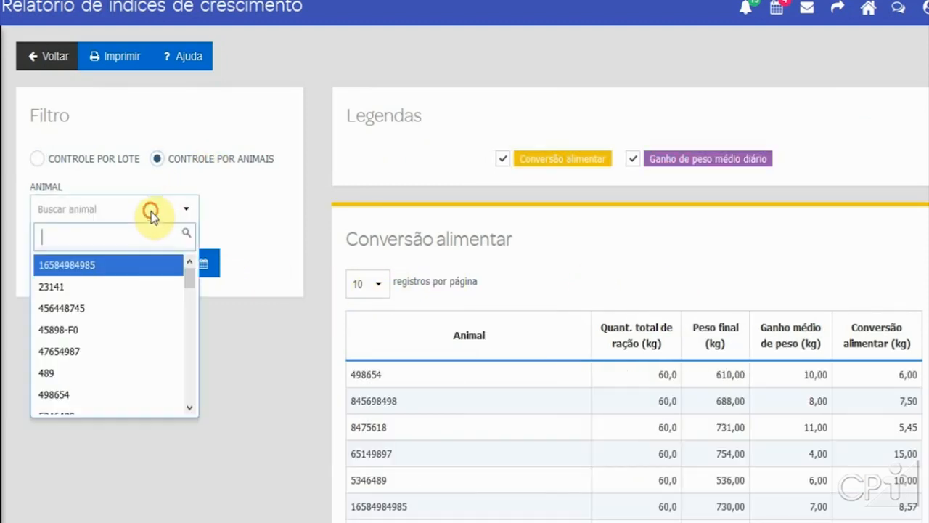
left_click(96, 269)
Step: Review the animal's feed conversion and average daily weight gain tables
scroll(300, 404, "down", 2)
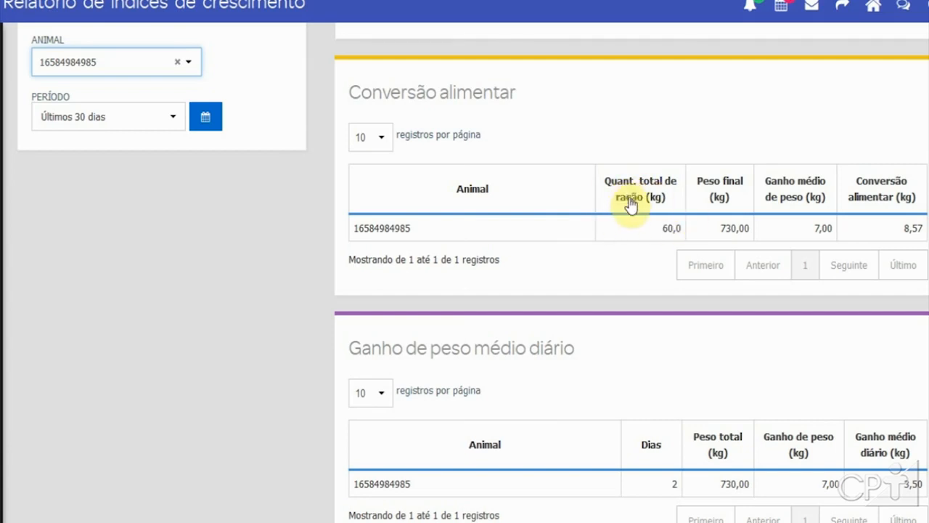
left_click(157, 118)
left_click(156, 118)
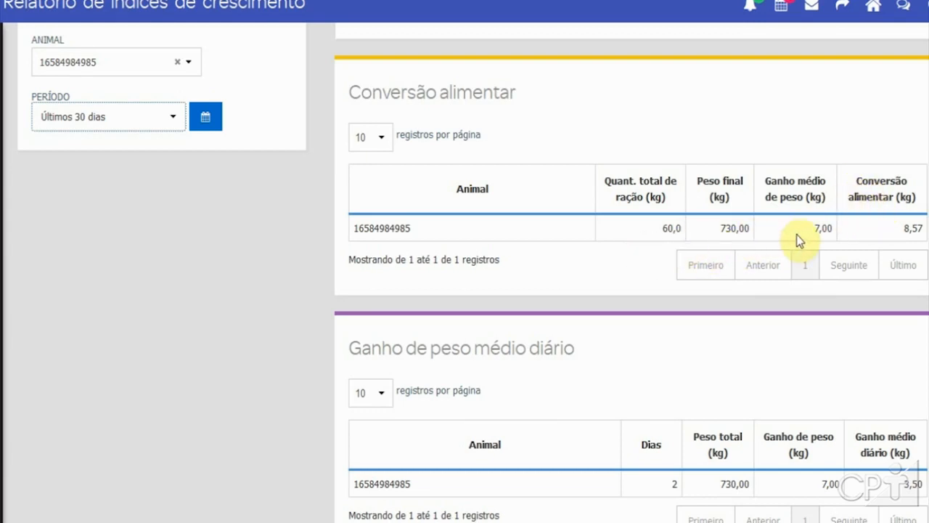
scroll(889, 234, "down", 1)
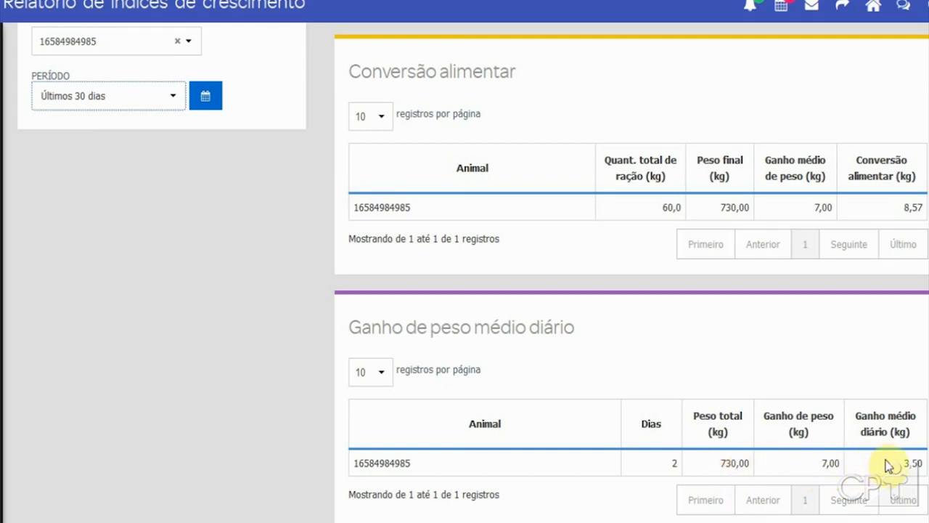
scroll(153, 319, "up", 1)
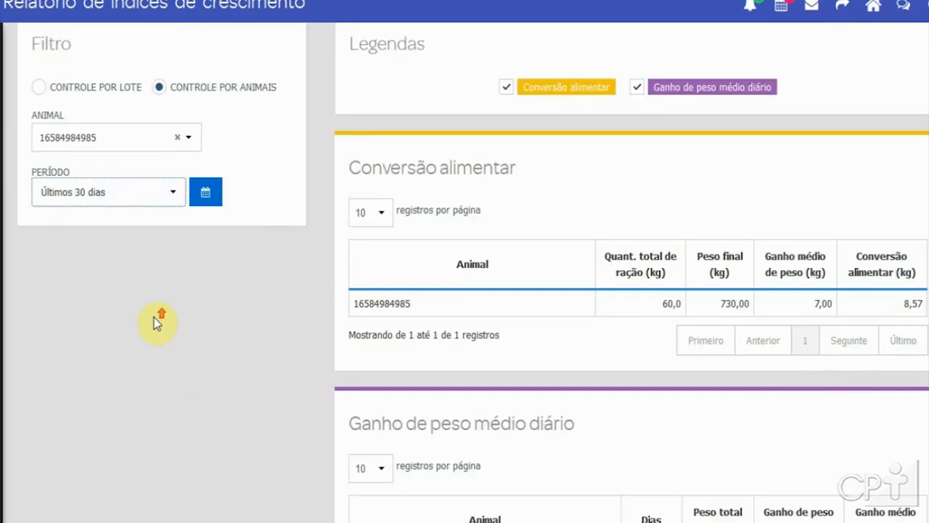
Step: Clear the animal filter and scroll through the feed conversion and daily weight gain results for all animals
left_click(162, 137)
left_click(175, 136)
left_click(175, 137)
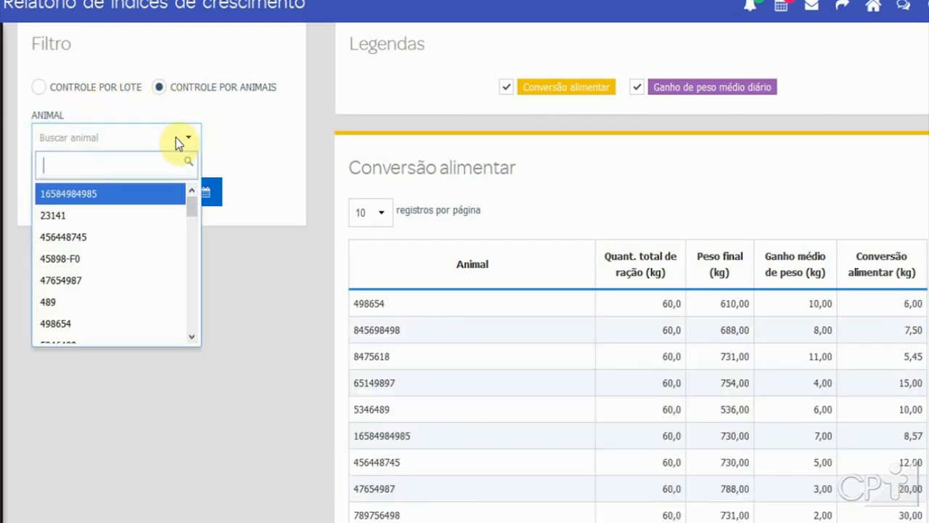
left_click(464, 164)
scroll(504, 174, "down", 2)
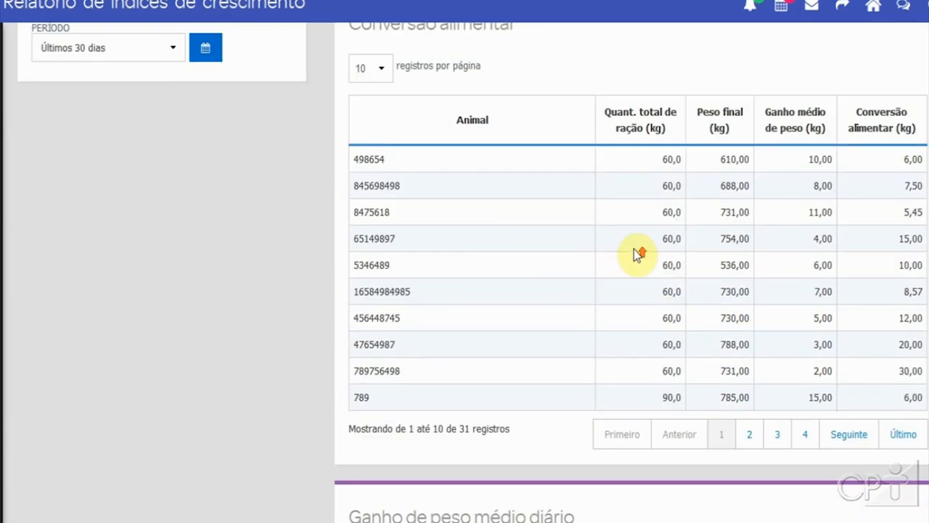
scroll(633, 249, "up", 2)
scroll(633, 254, "down", 7)
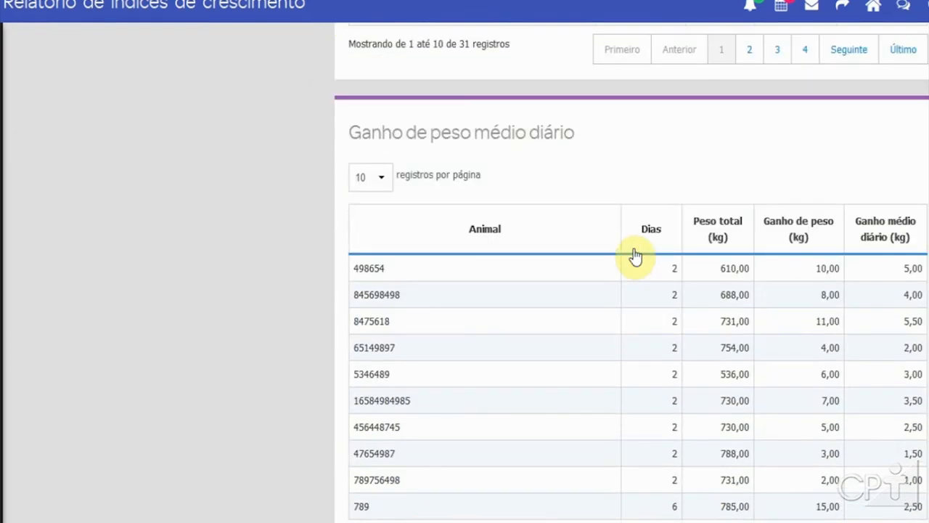
scroll(633, 254, "up", 7)
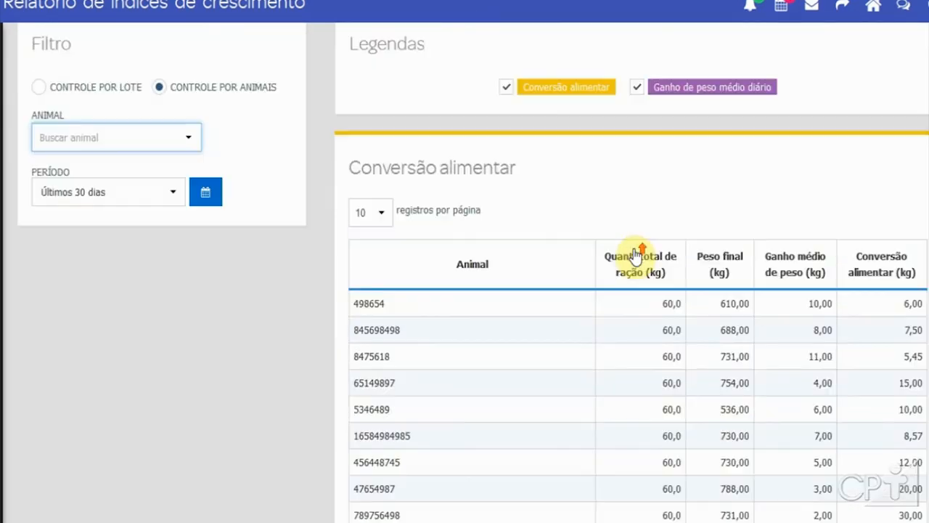
Step: Check the period presets without changing them and return to the reports page
left_click(153, 201)
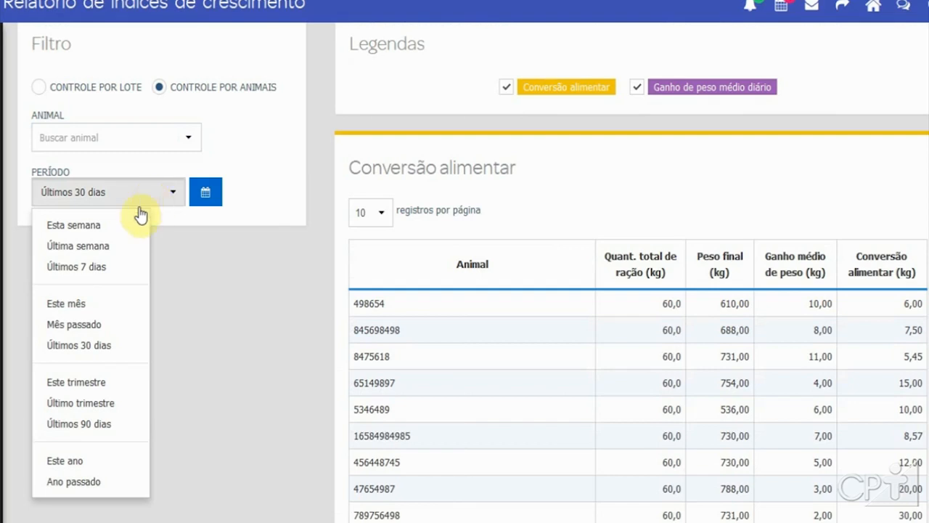
left_click(240, 263)
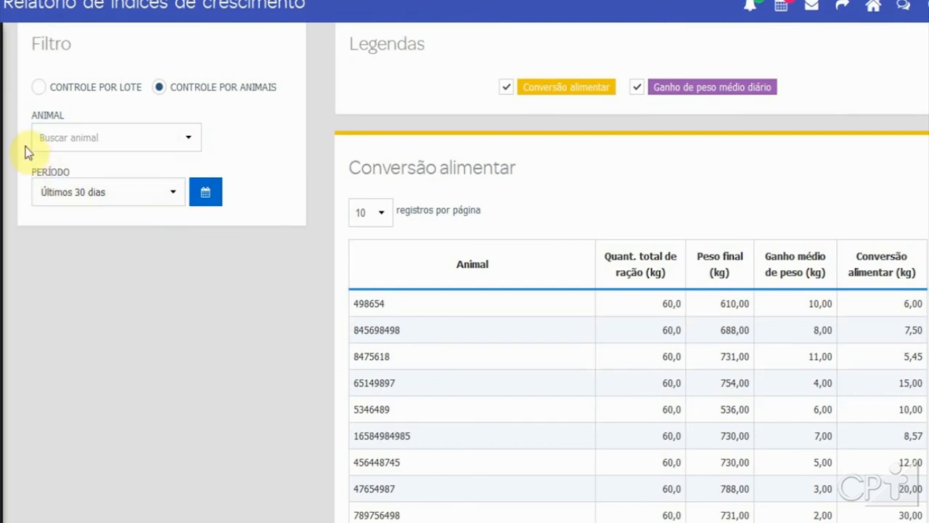
mouse_move(3, 225)
scroll(249, 87, "up", 1)
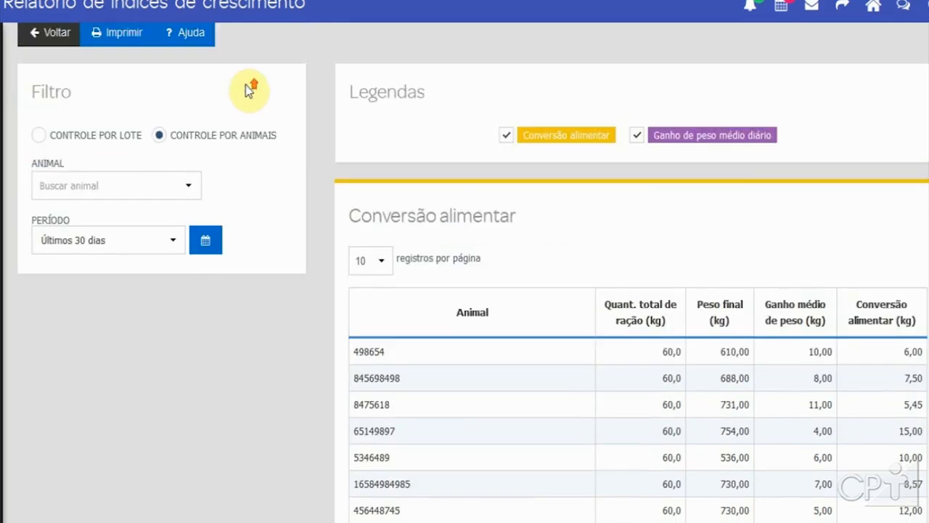
left_click(41, 60)
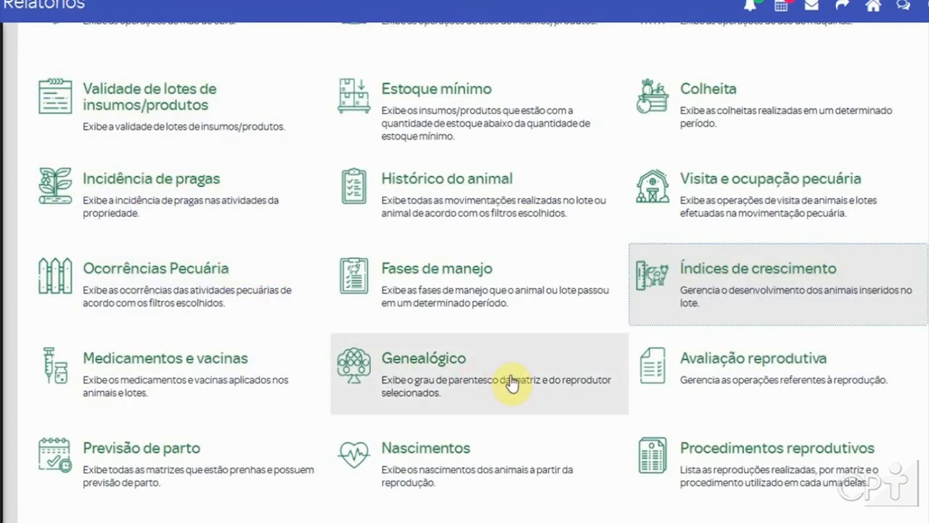
Step: Open the medications and vaccines report and go back to the reports list
scroll(556, 348, "up", 2)
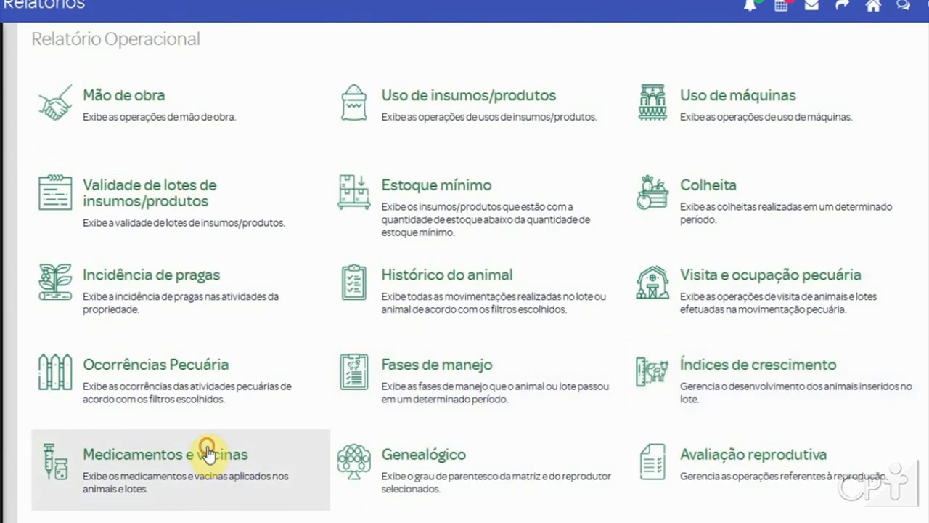
left_click(207, 449)
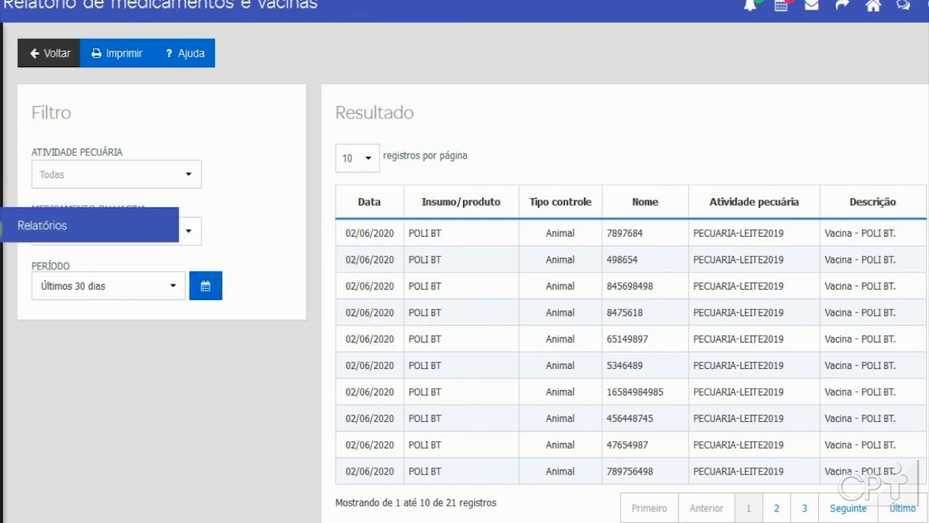
left_click(47, 58)
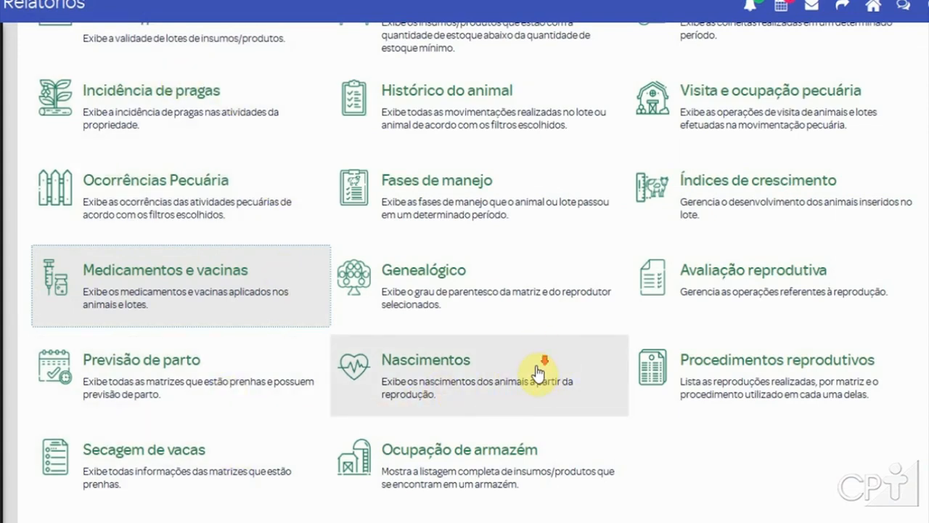
Step: Open the genealogy report and display the family tree for matrix 86532 and sire 978578
left_click(413, 281)
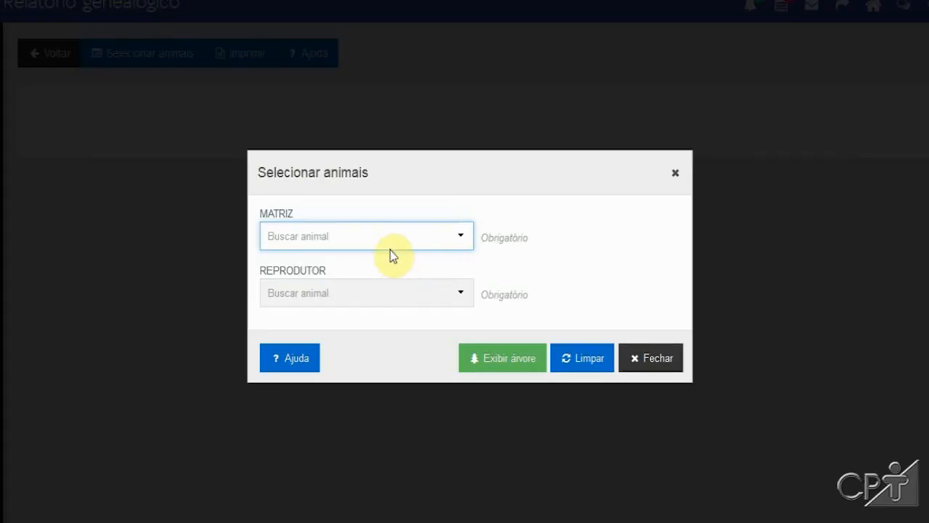
left_click(383, 235)
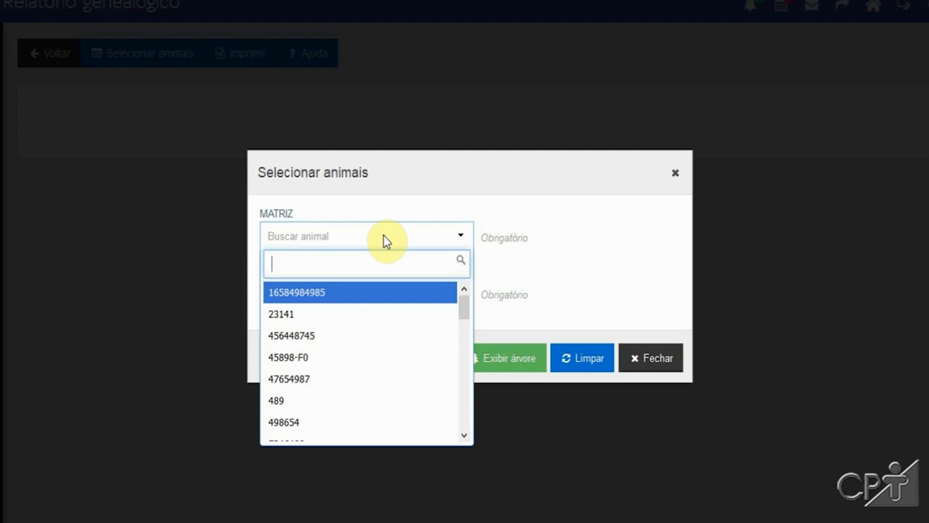
type("8")
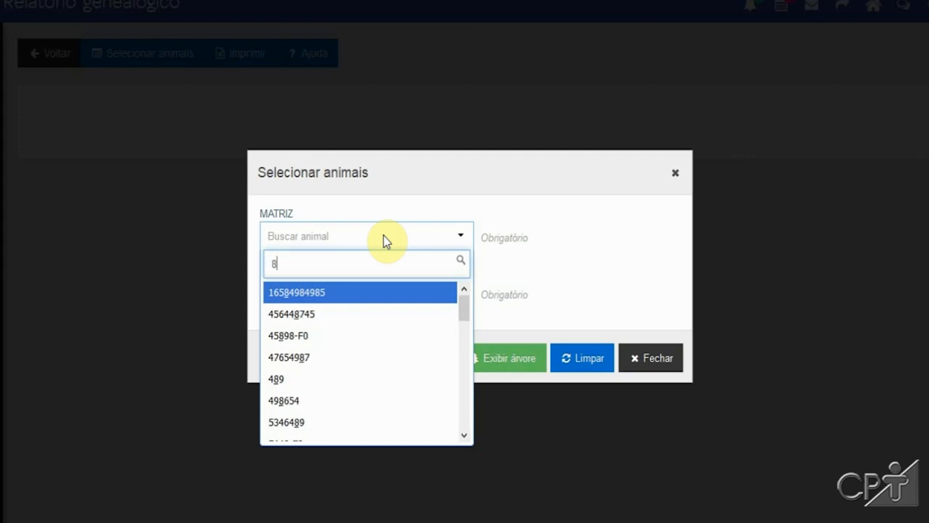
type("6532")
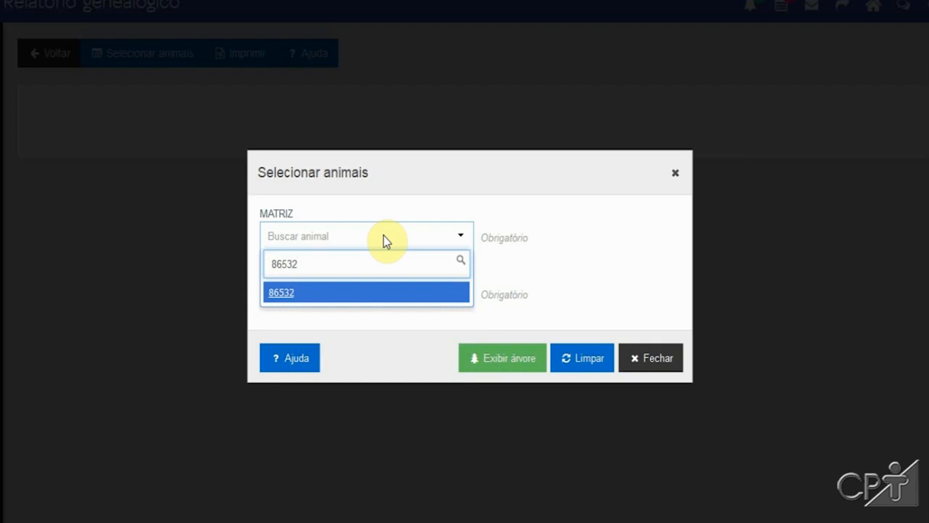
left_click(332, 292)
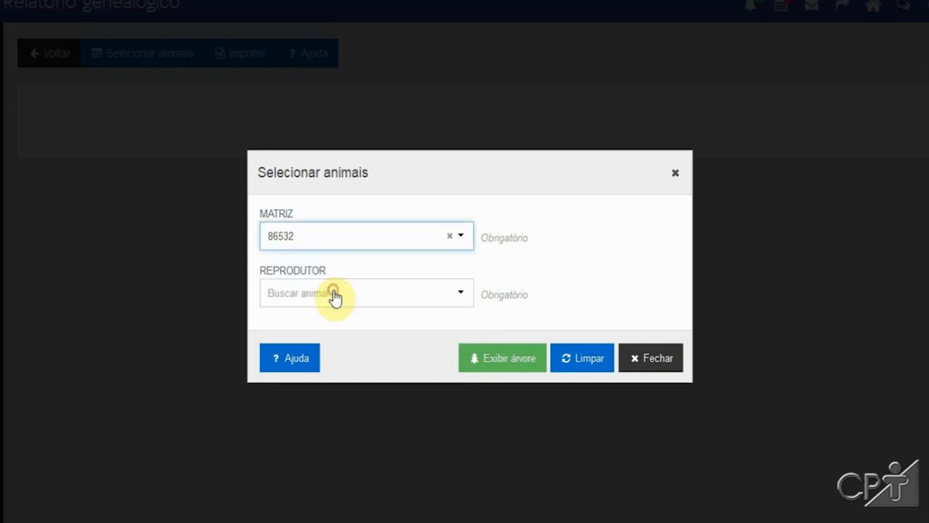
left_click(332, 291)
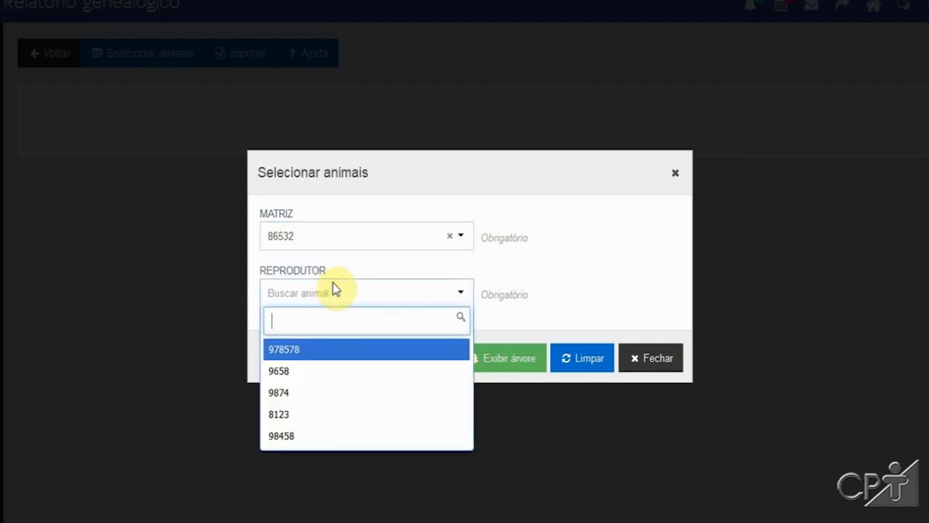
type("97")
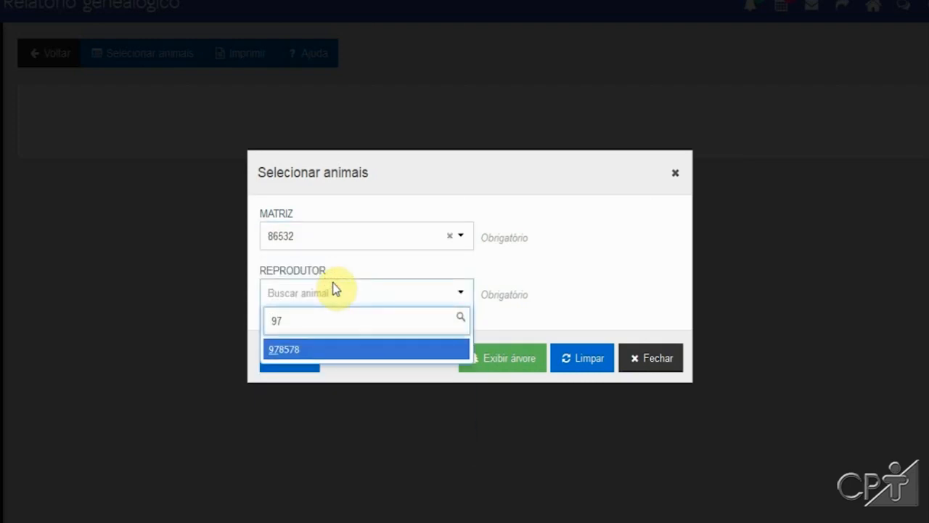
left_click(322, 351)
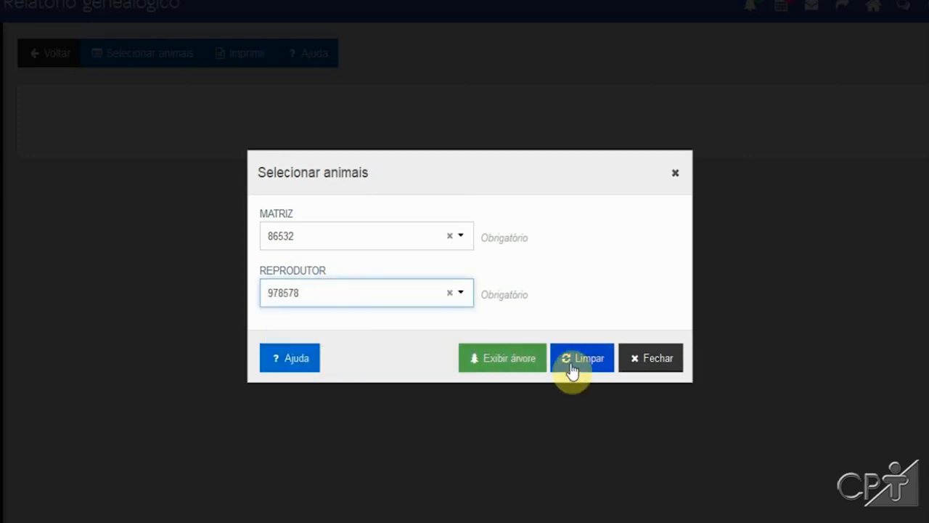
left_click(525, 360)
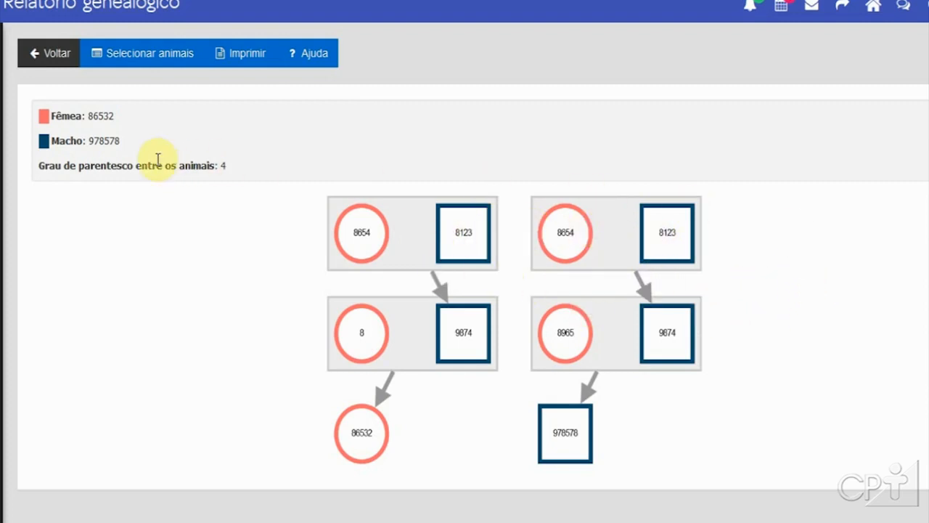
Step: Go back to the reports list, open the reproductive evaluation report and switch it to individual control
left_click(45, 54)
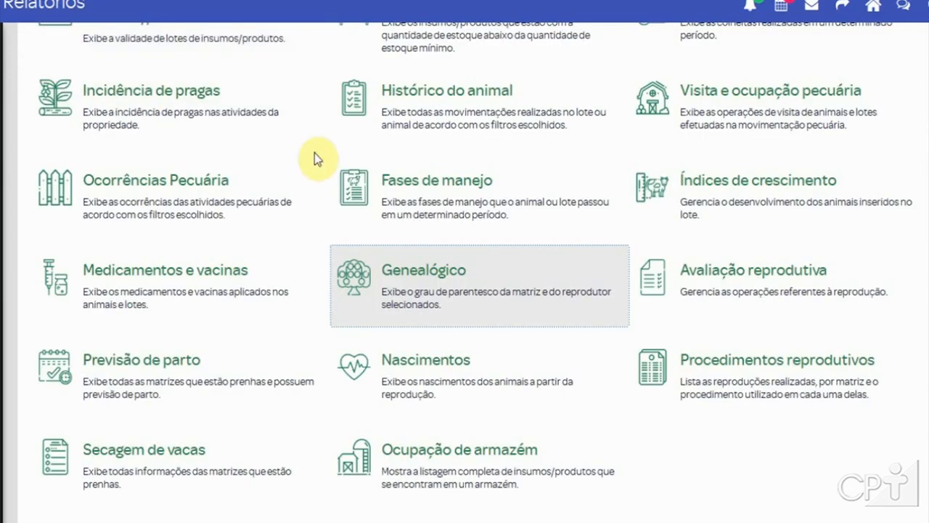
left_click(687, 297)
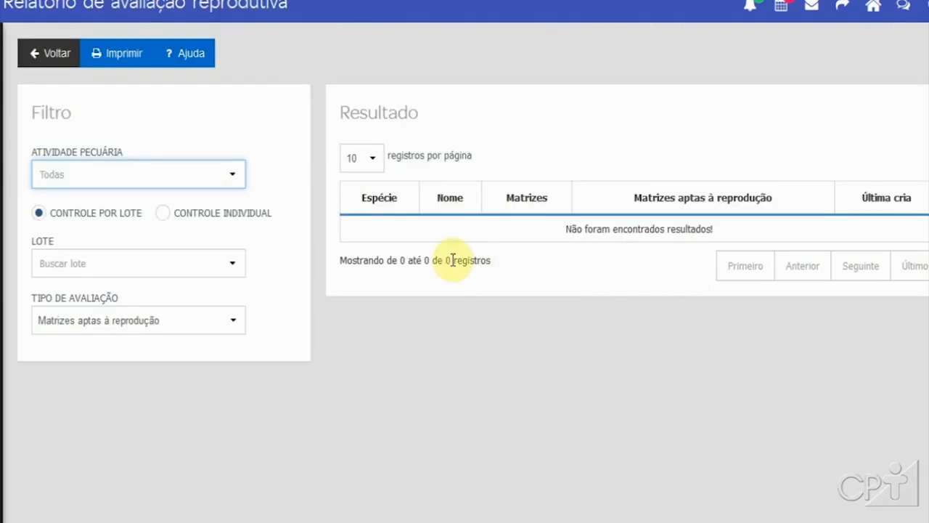
left_click(222, 218)
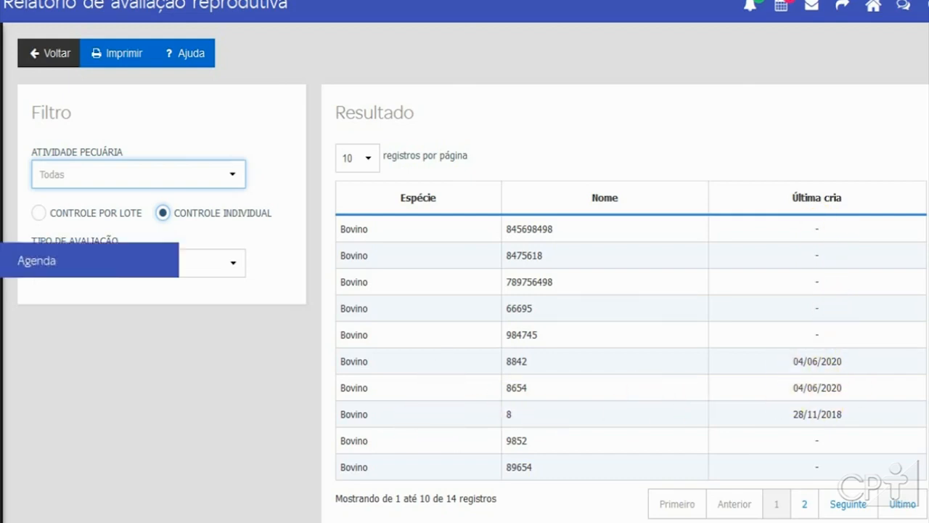
Step: Switch the evaluation type to Fêmeas prenhas and then to Avaliação reprodutiva
left_click(205, 267)
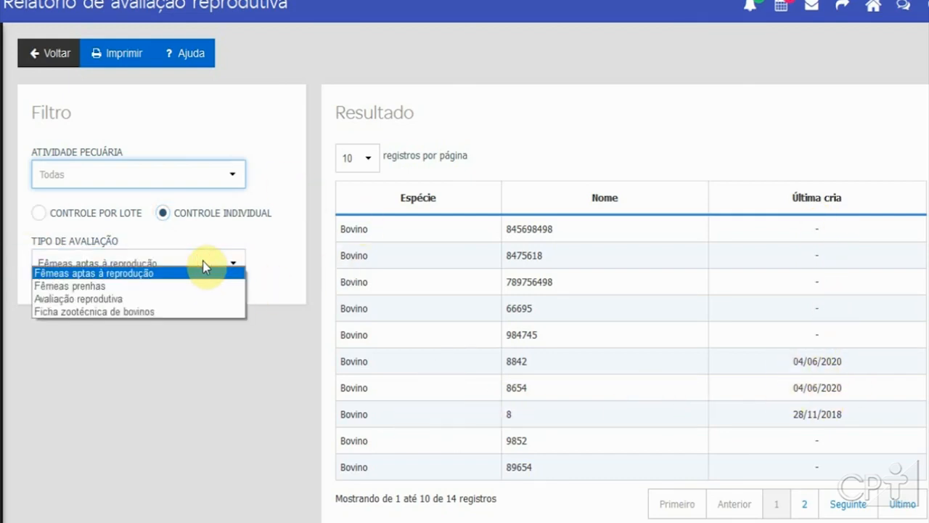
left_click(185, 287)
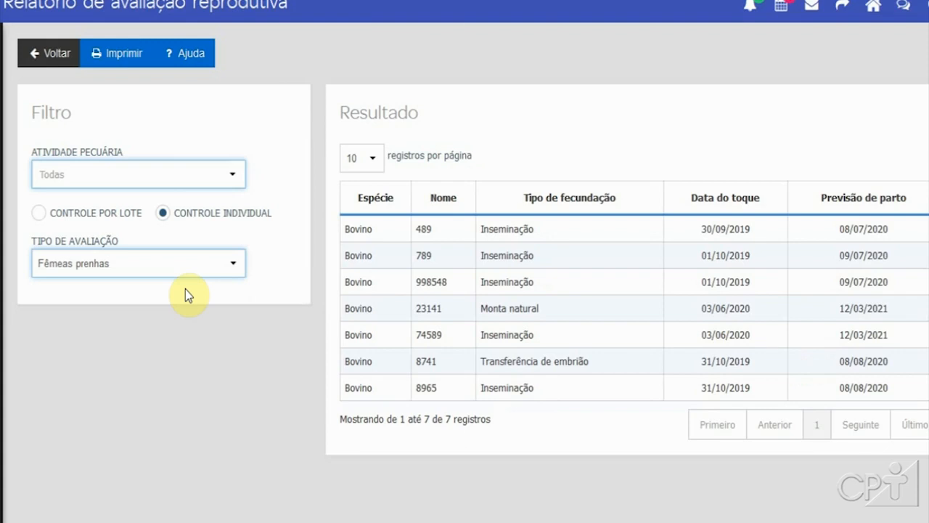
left_click(184, 256)
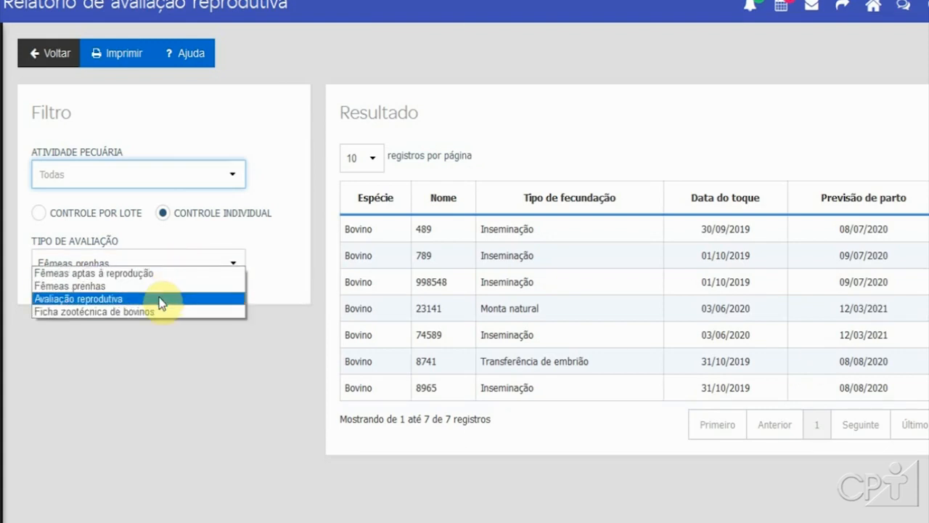
left_click(161, 300)
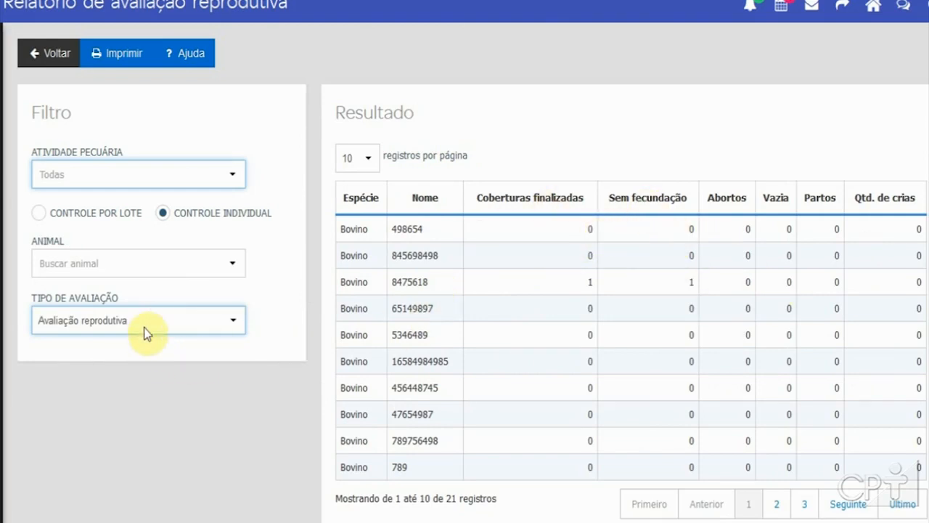
Step: Select the Ficha zootécnica de bovinos evaluation and scroll through its lactating and dry cow tables
left_click(145, 320)
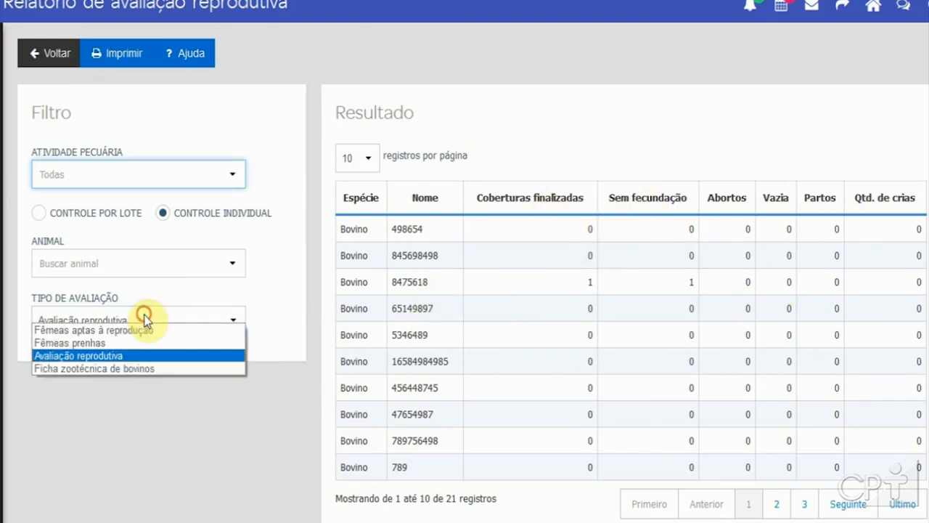
left_click(142, 369)
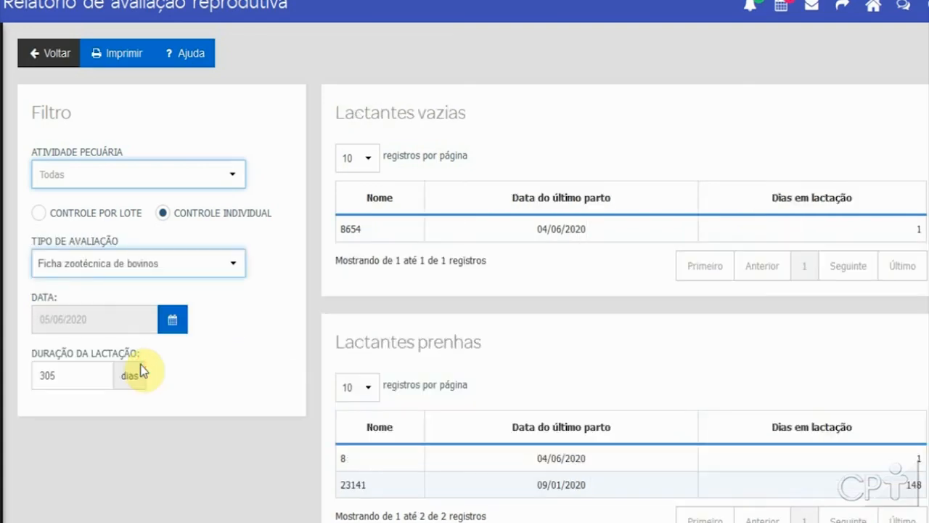
scroll(576, 308, "down", 3)
scroll(577, 309, "up", 3)
scroll(576, 304, "down", 3)
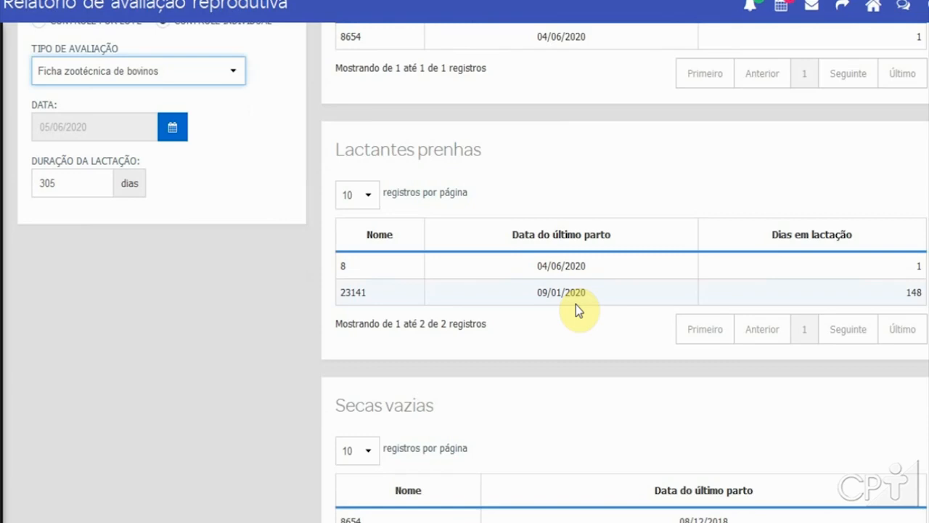
scroll(575, 305, "down", 2)
scroll(576, 304, "down", 2)
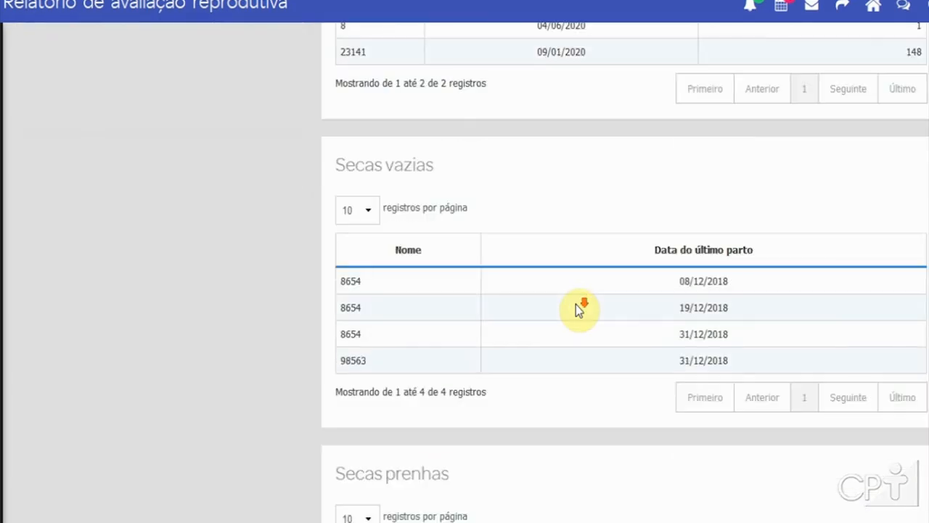
scroll(575, 304, "down", 3)
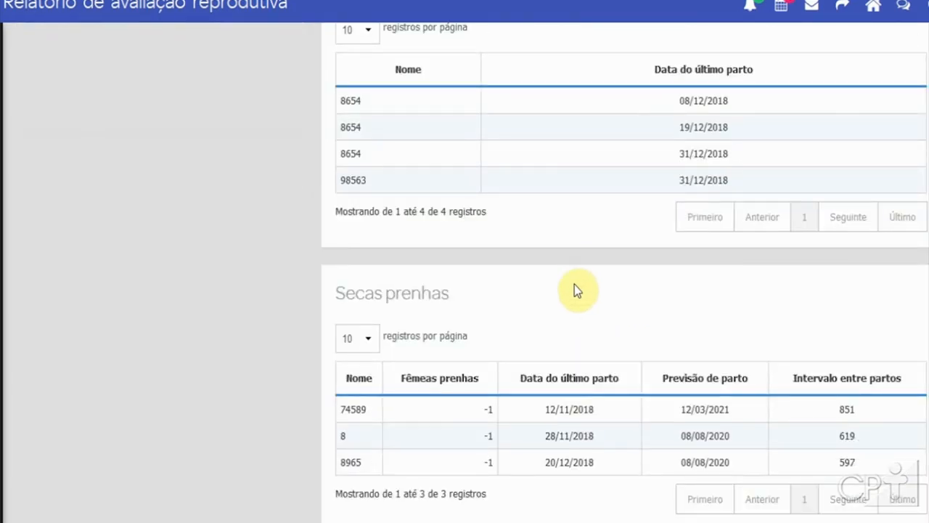
scroll(301, 267, "up", 7)
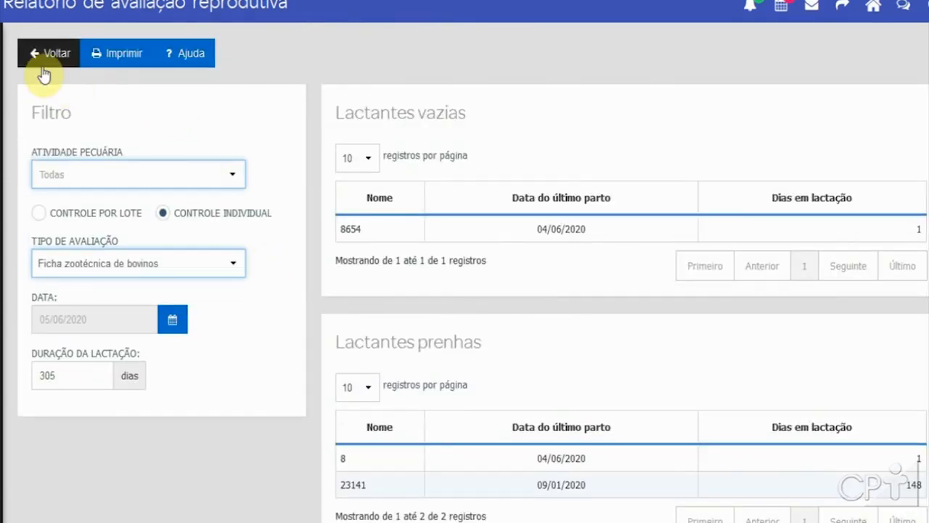
Step: Return to the reports list, open the calving forecast report and set the control type to Animal
left_click(56, 53)
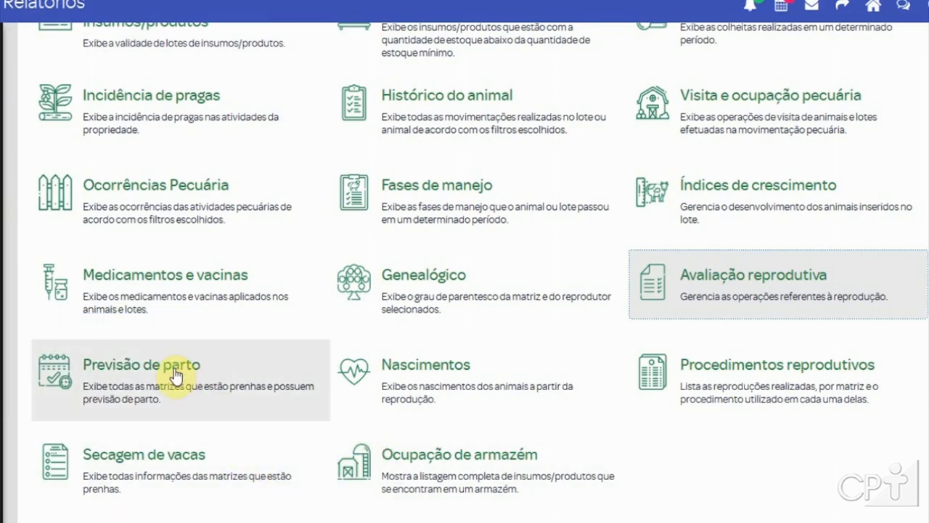
left_click(175, 370)
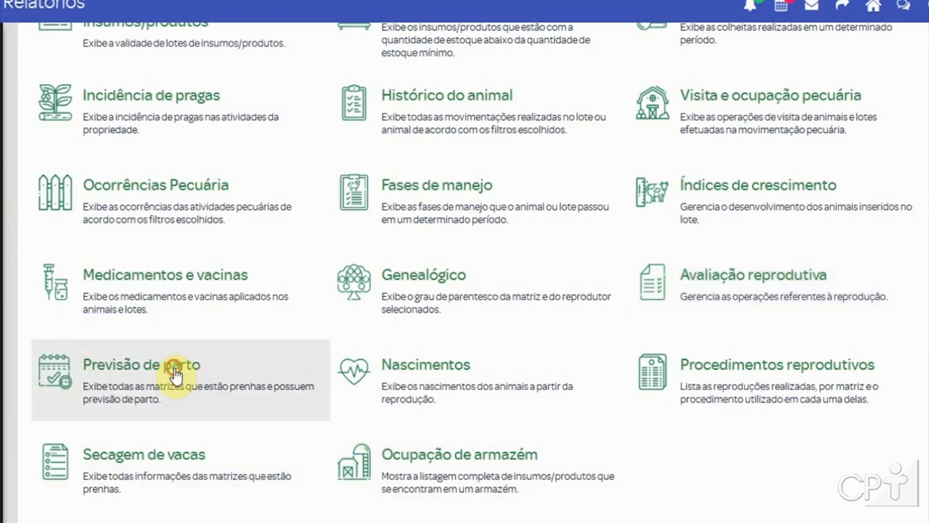
left_click(184, 179)
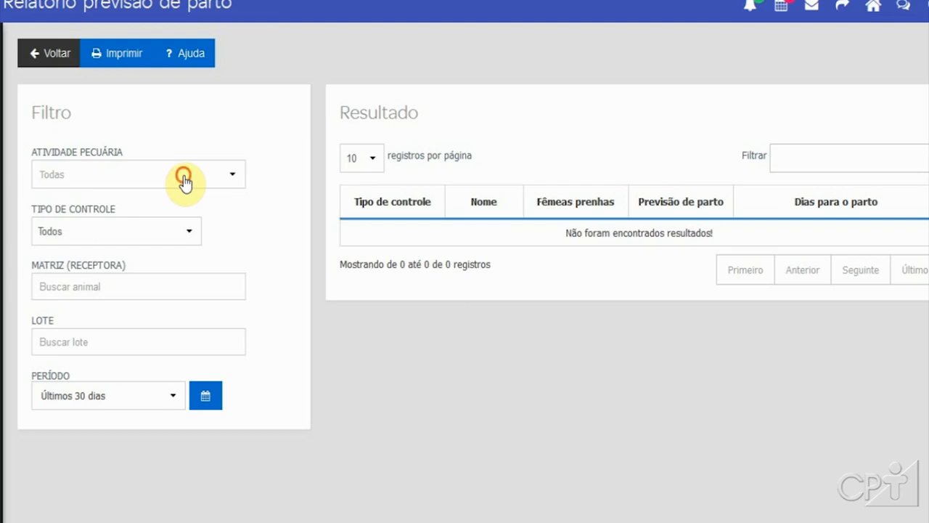
left_click(225, 118)
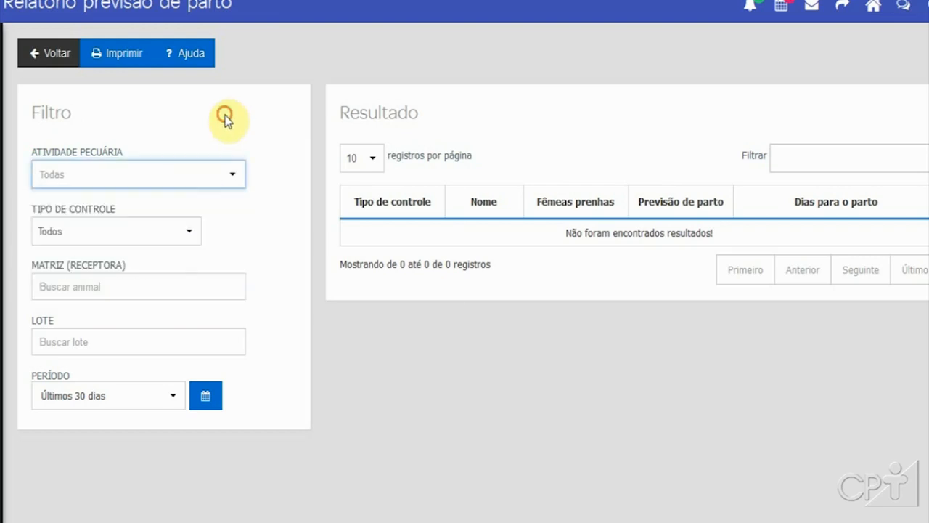
left_click(170, 232)
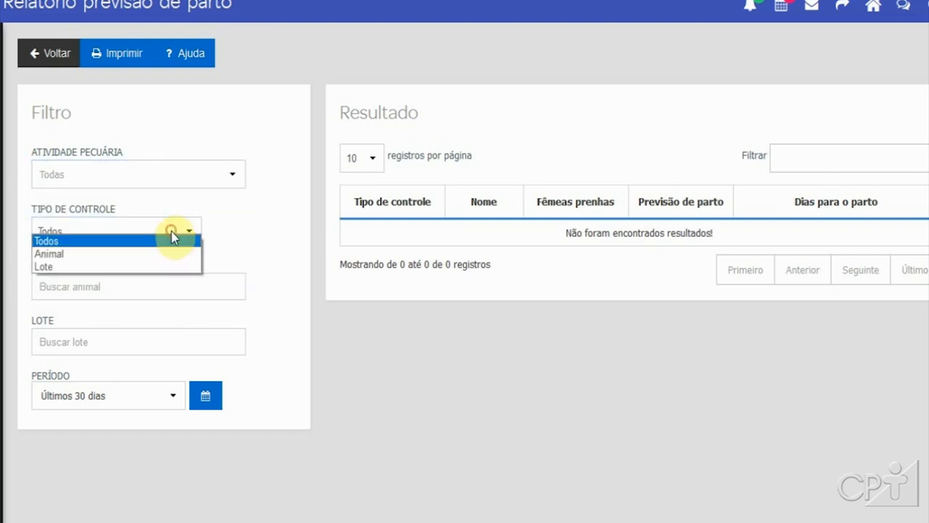
left_click(150, 261)
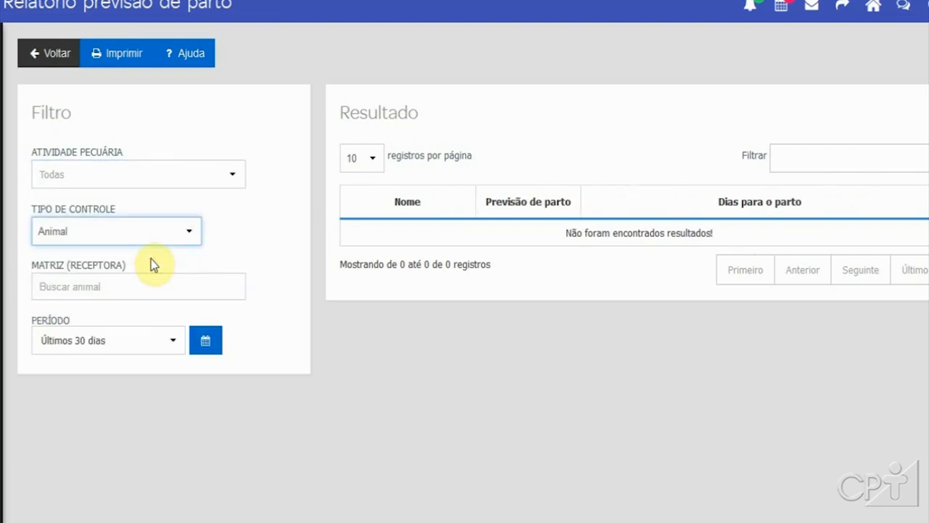
Step: Set the forecast period to Este ano and go back to the reports list
left_click(149, 346)
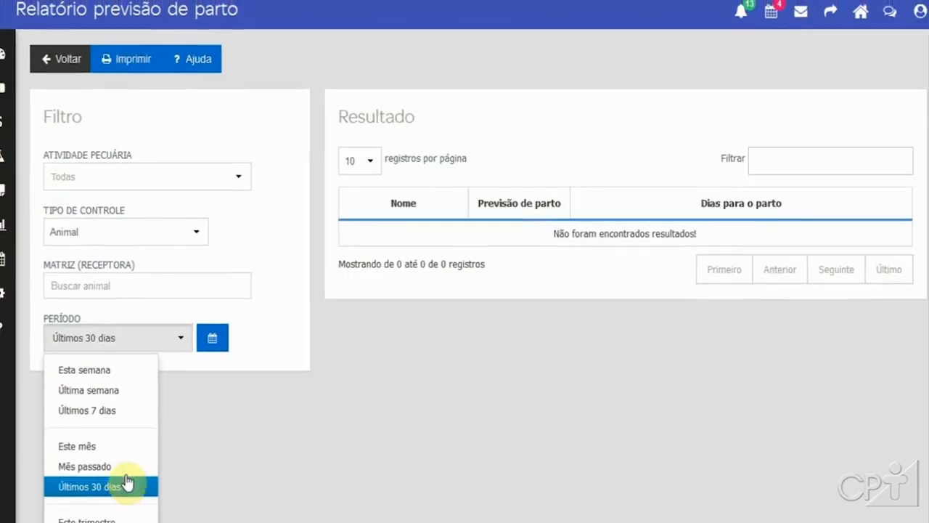
left_click_drag(924, 360, 925, 442)
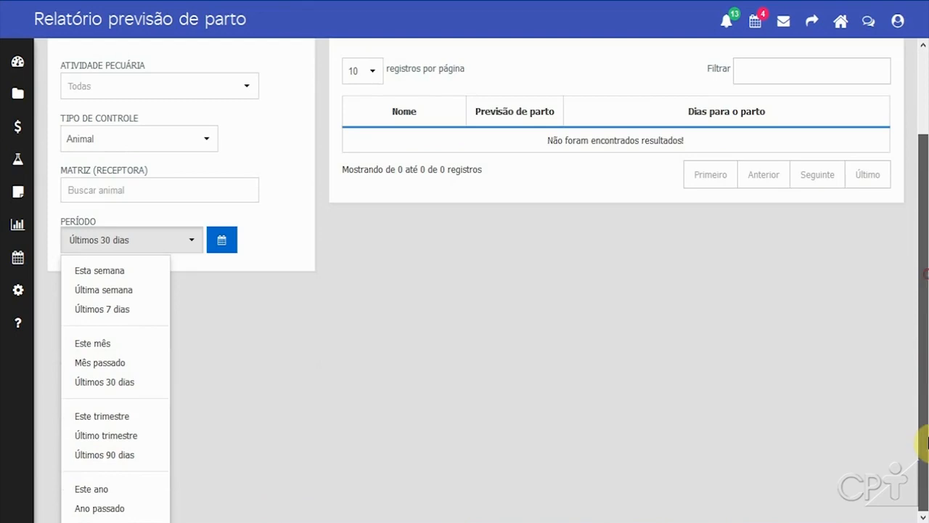
left_click(98, 491)
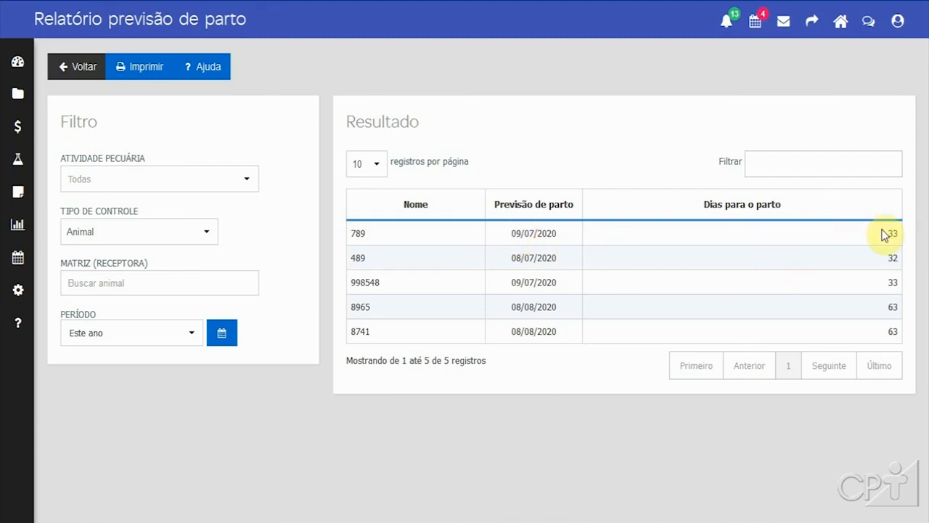
left_click(67, 71)
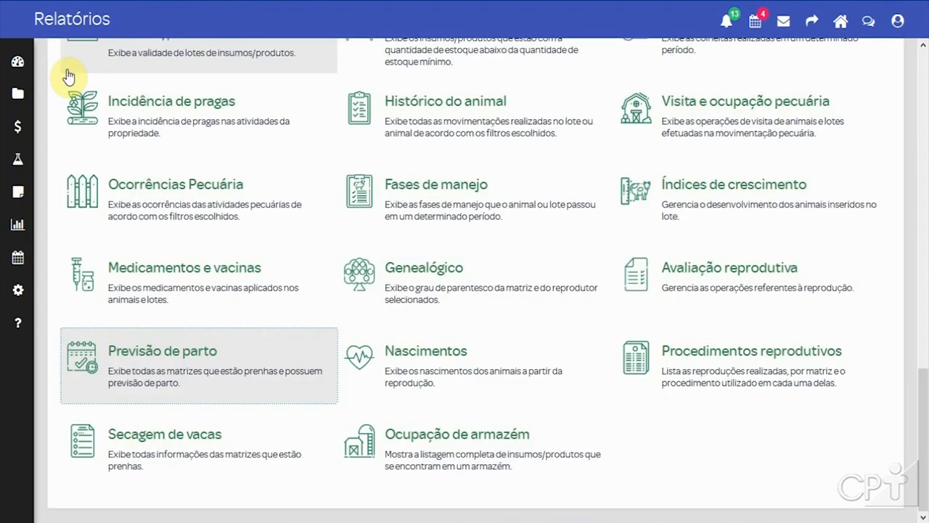
Step: Open the births report, then return and open the reproductive procedures report
left_click(416, 384)
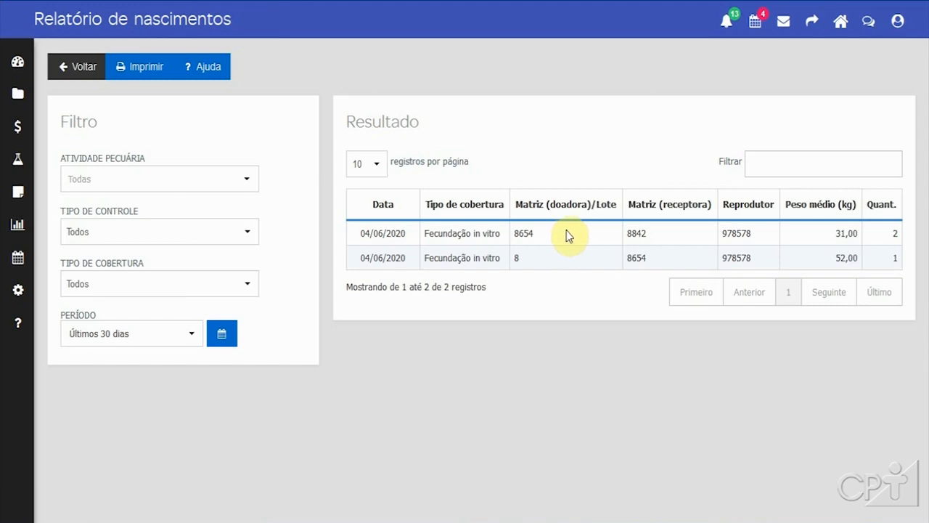
left_click(71, 71)
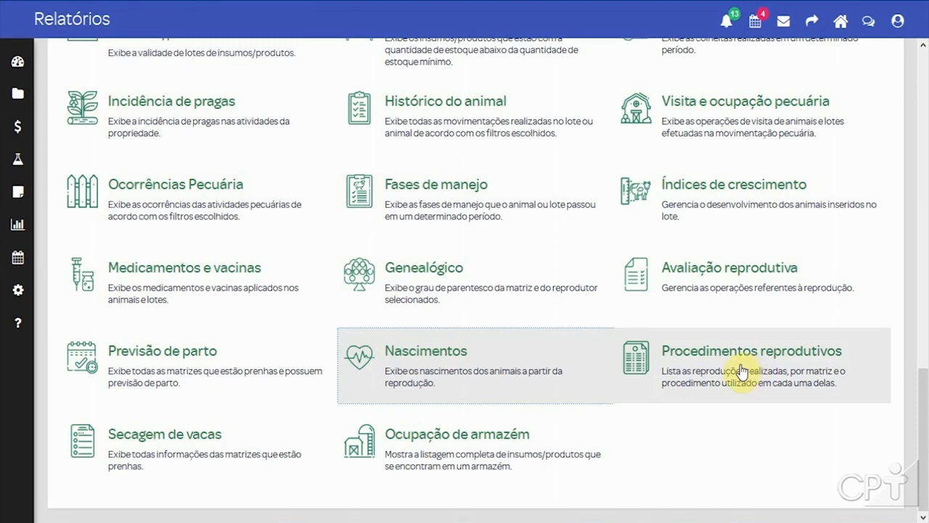
left_click(741, 371)
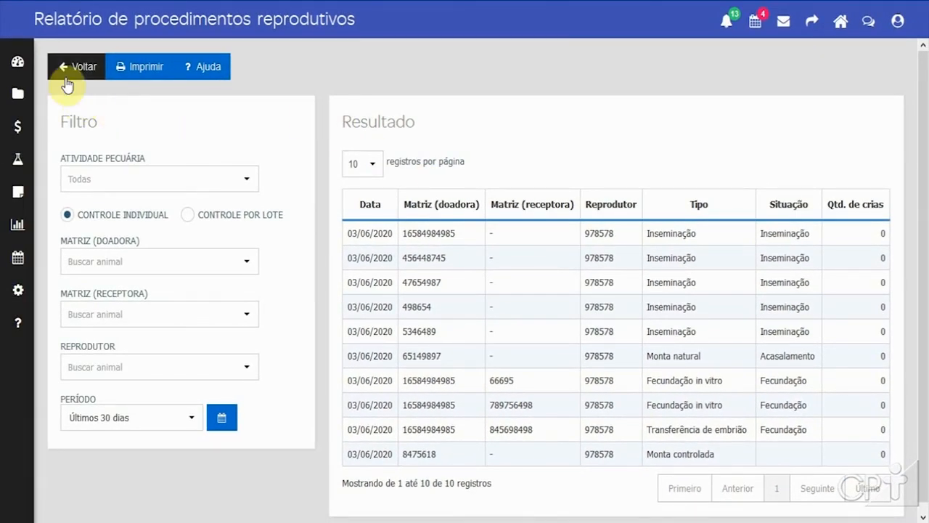
Step: Return to the reports list, open the cow drying report (Secagem de vacas) and scroll through its results, then go back
left_click(72, 68)
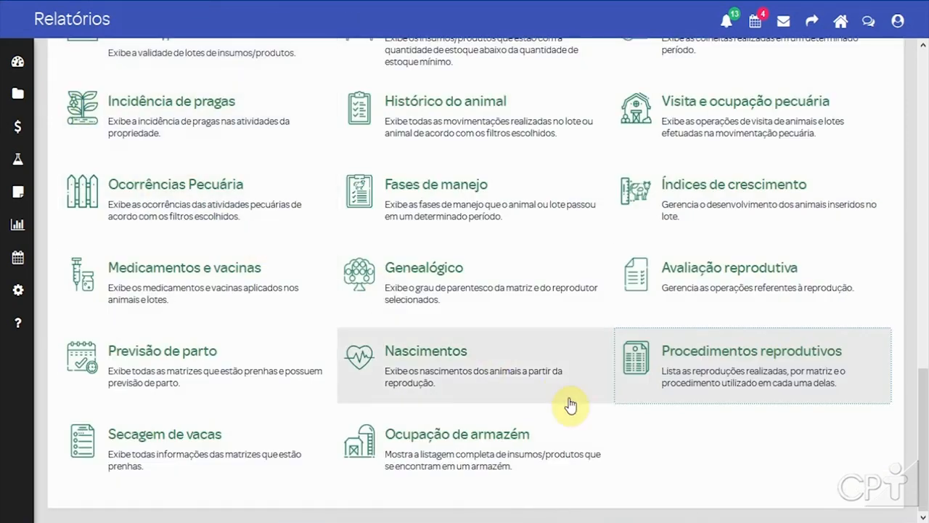
left_click(163, 454)
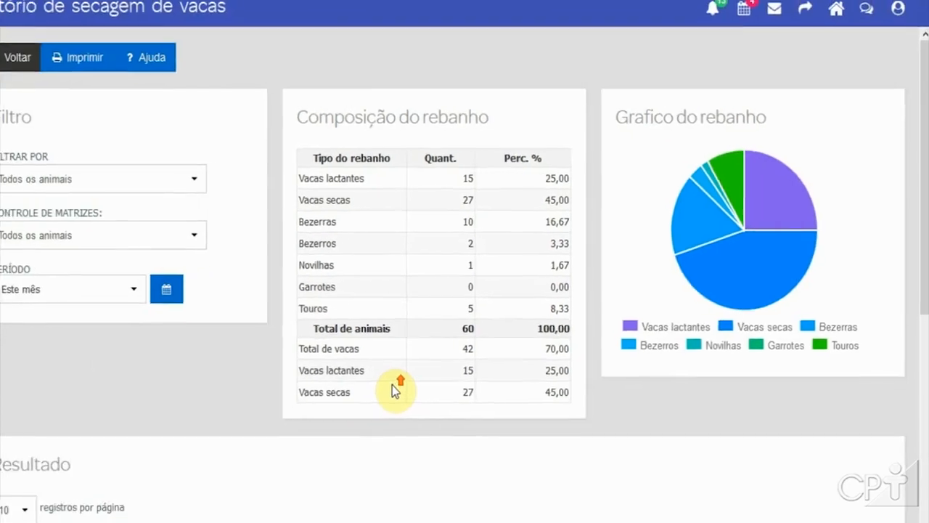
scroll(432, 373, "down", 5)
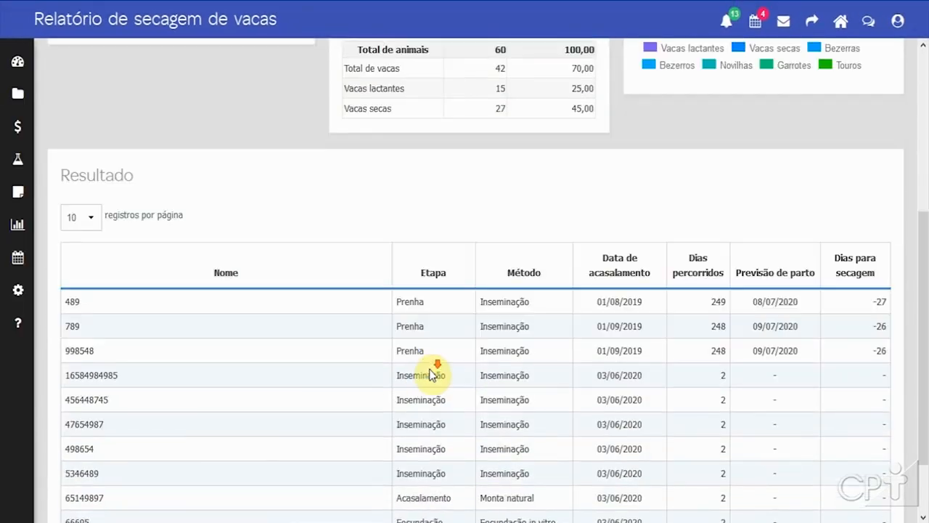
scroll(432, 371, "down", 1)
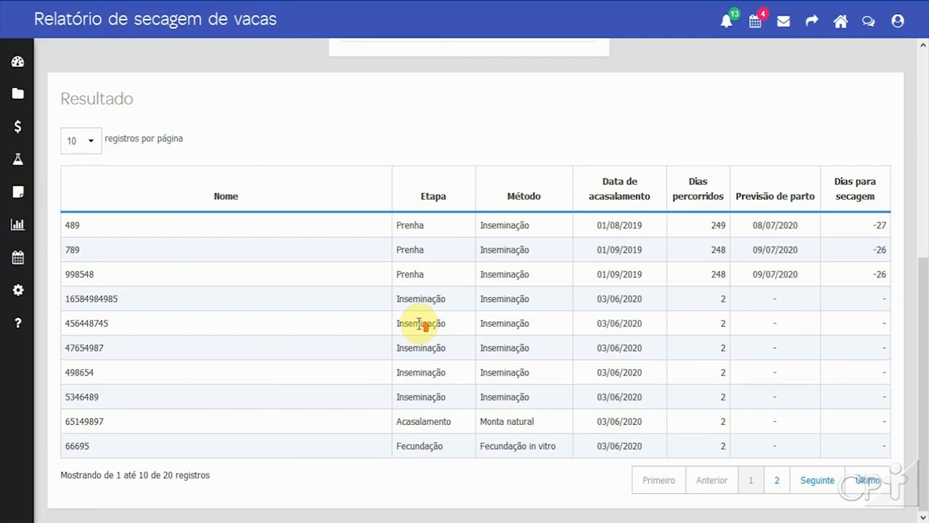
scroll(420, 325, "up", 5)
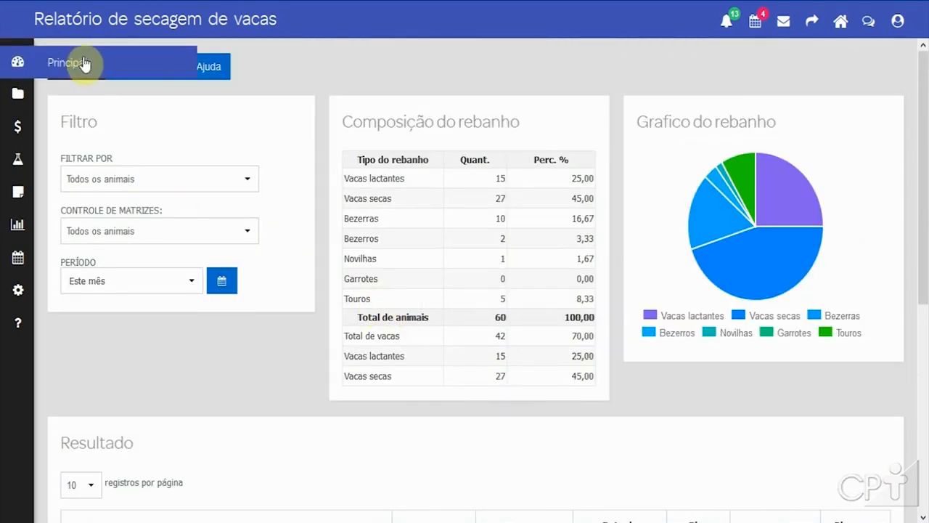
left_click(74, 69)
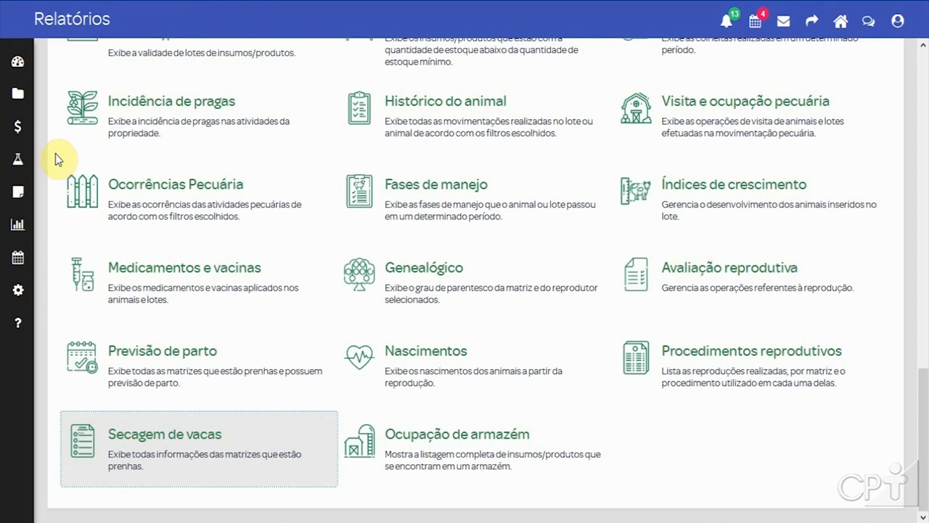
Step: Open the payments and receipts operation, scroll through the payables list and switch to the receivables tab
mouse_move(19, 203)
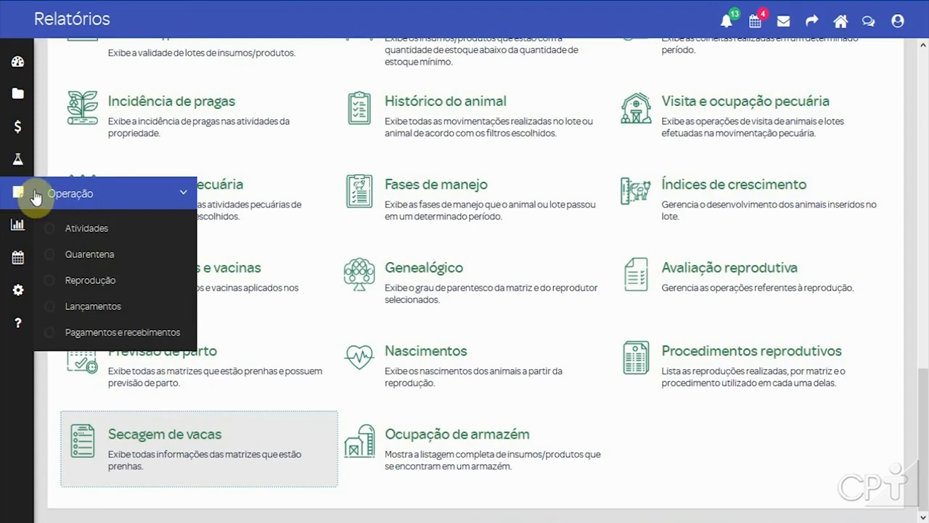
left_click(132, 333)
scroll(578, 223, "down", 1)
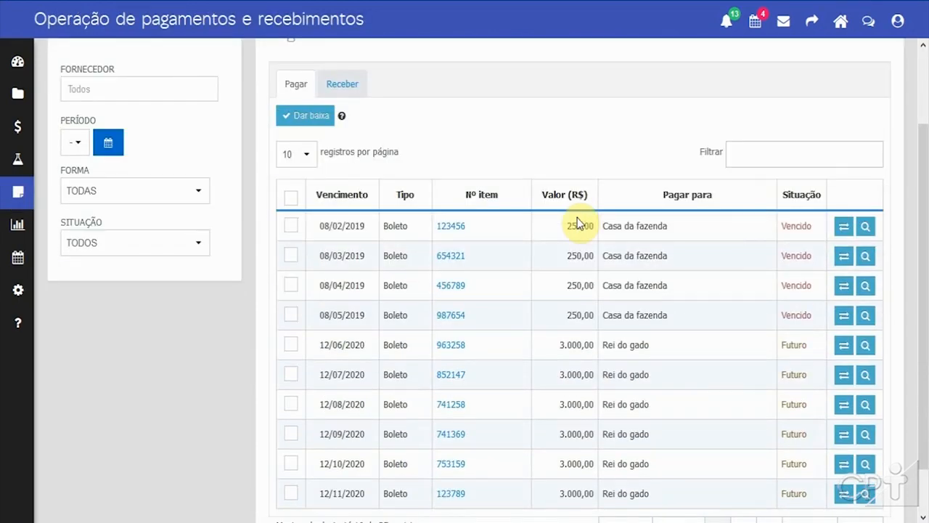
scroll(578, 222, "up", 1)
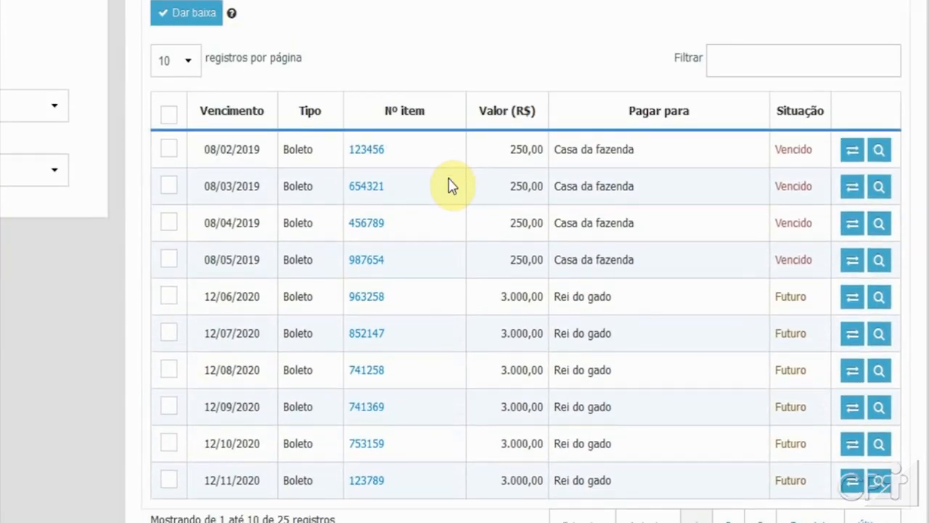
scroll(465, 203, "up", 1)
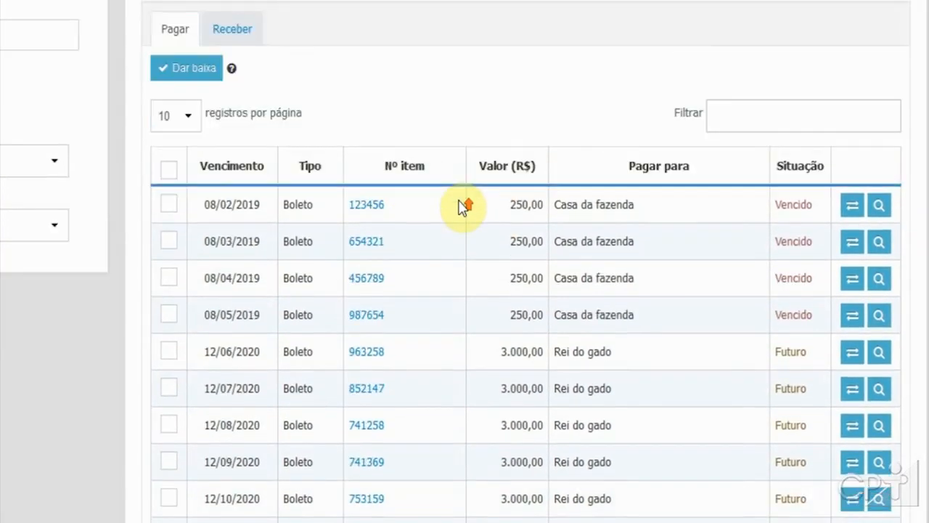
scroll(459, 207, "down", 1)
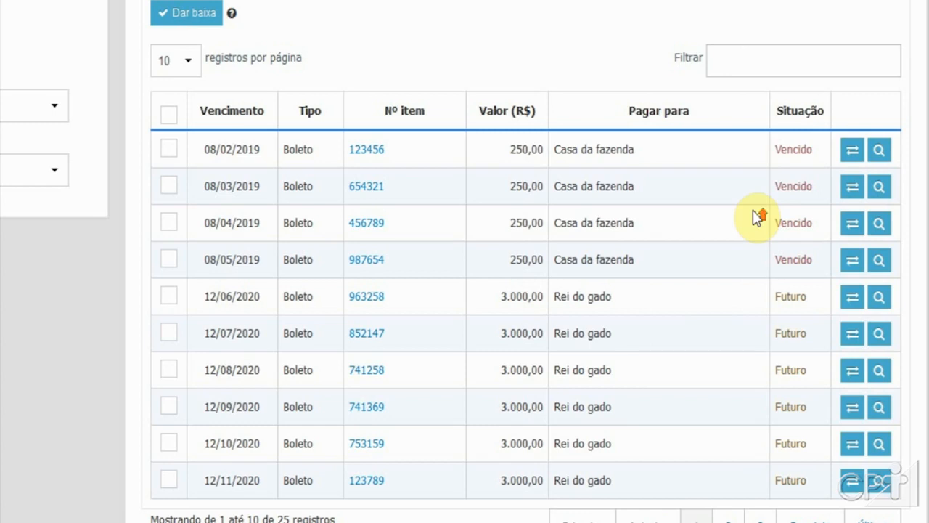
scroll(794, 261, "up", 1)
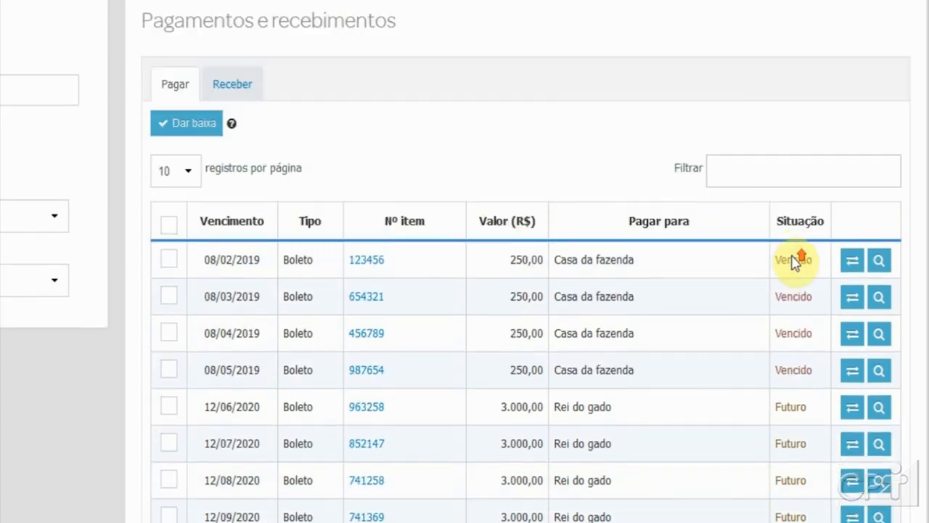
left_click(237, 87)
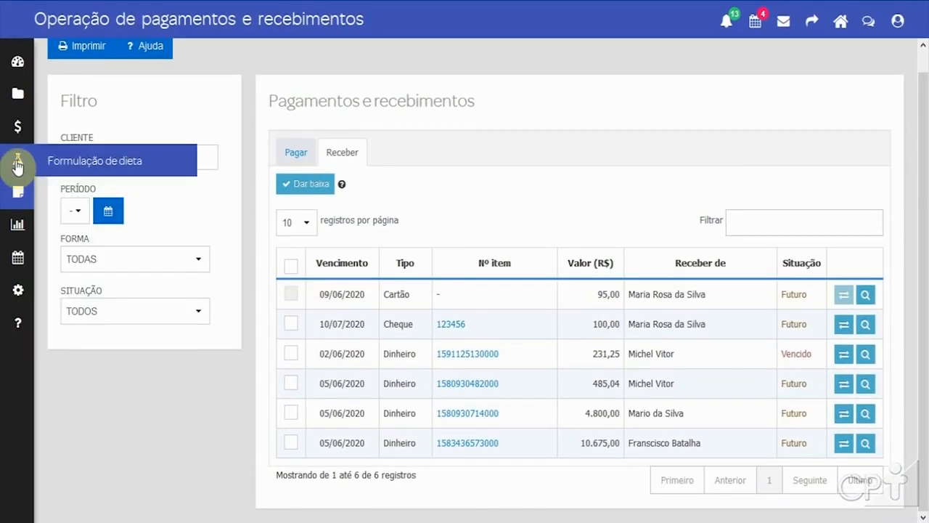
Step: Open the agricultural movements (Movimentação agrícola) listing
mouse_move(19, 137)
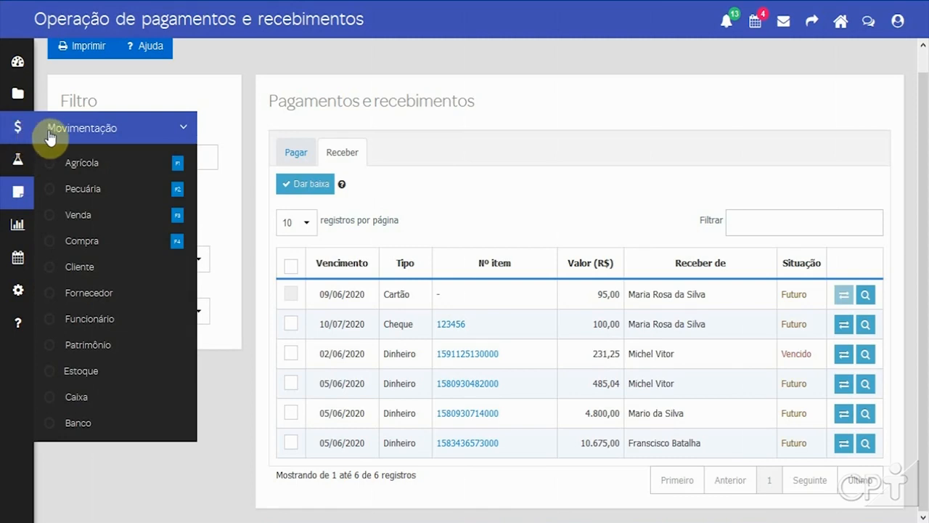
left_click(77, 167)
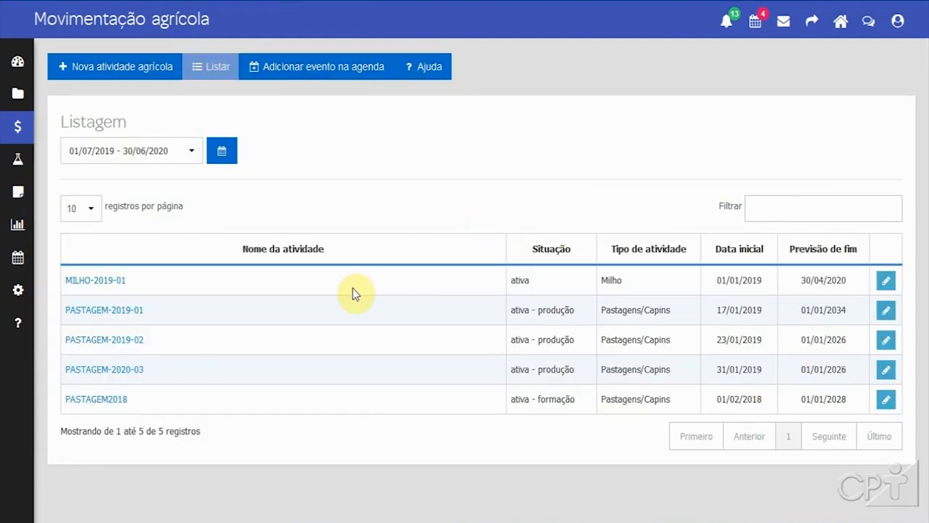